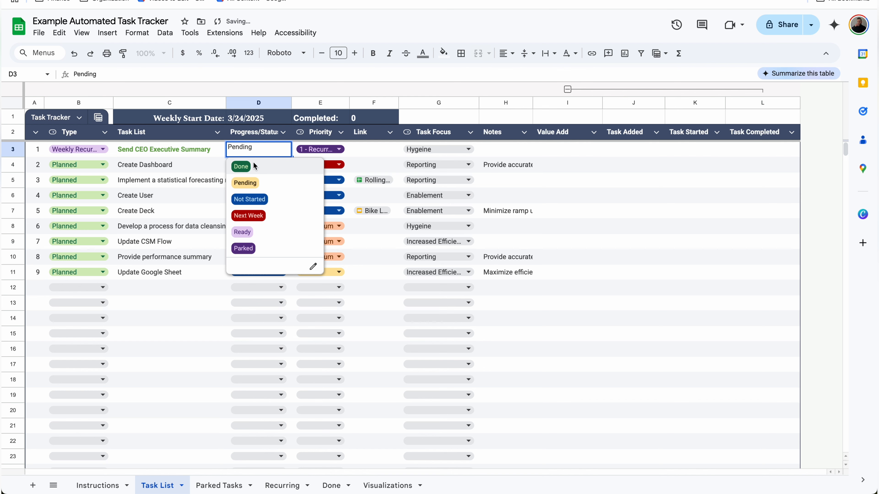
# Set the Send CEO Executive Summary task's status to Done, view the Recurring sheet and return to the Task List.
pyautogui.click(253, 165)
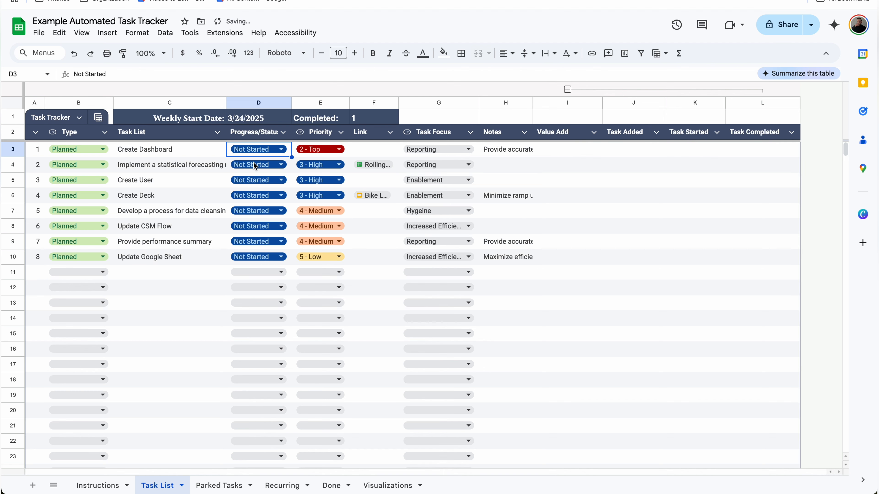
pyautogui.click(282, 486)
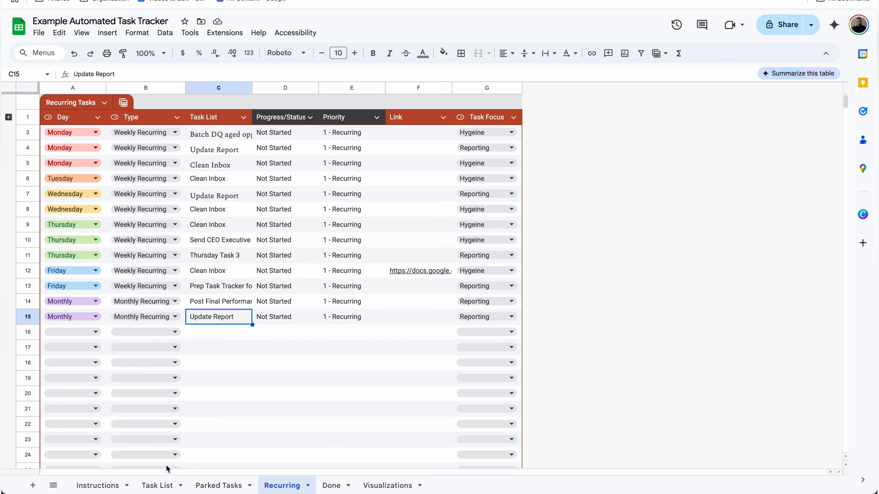
pyautogui.click(162, 485)
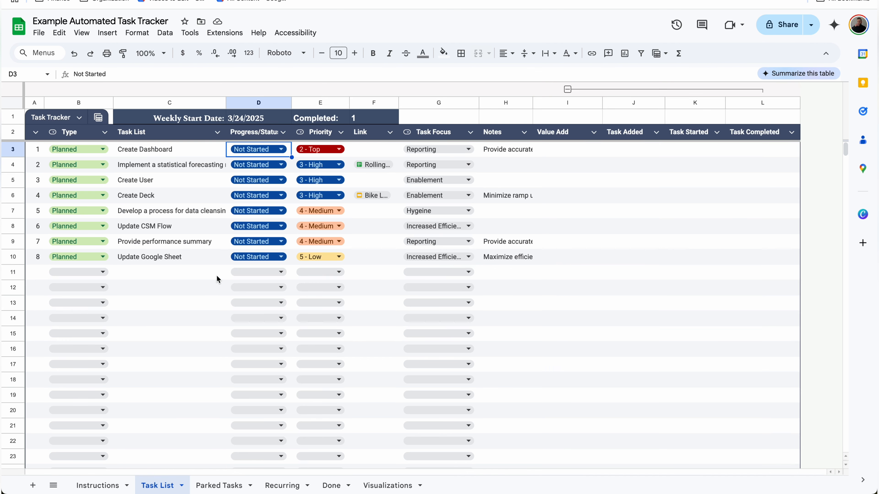
# Open the By Task Focus view of the Task Tracker table.
pyautogui.click(169, 226)
pyautogui.click(98, 117)
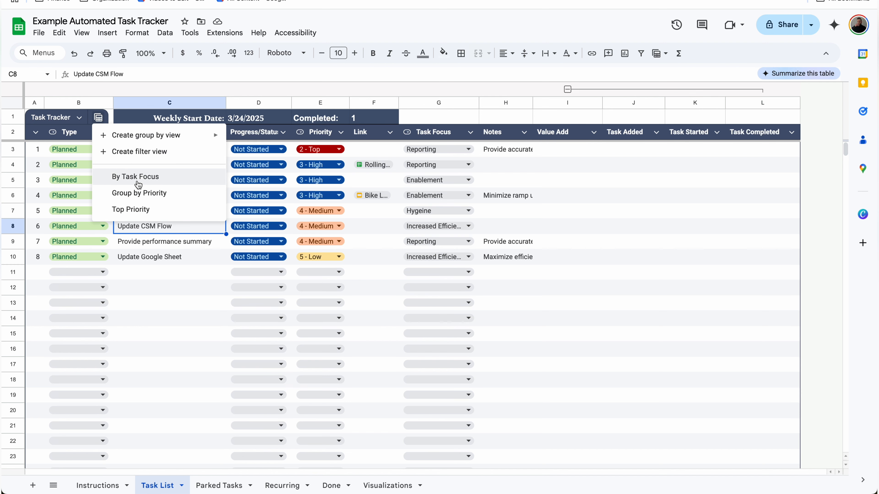
pyautogui.click(138, 178)
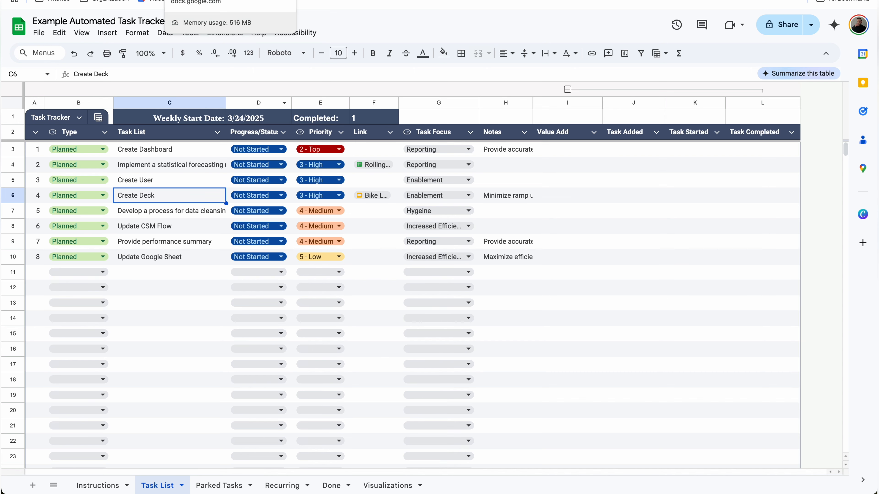
# Switch to the Sheets By Olan YouTube channel and look through its page.
pyautogui.click(201, 1)
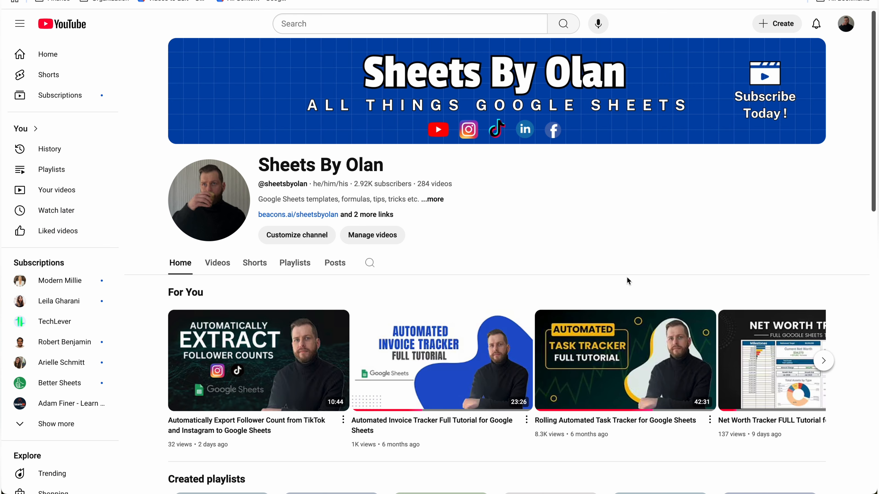
pyautogui.scroll(-5, 591, 262)
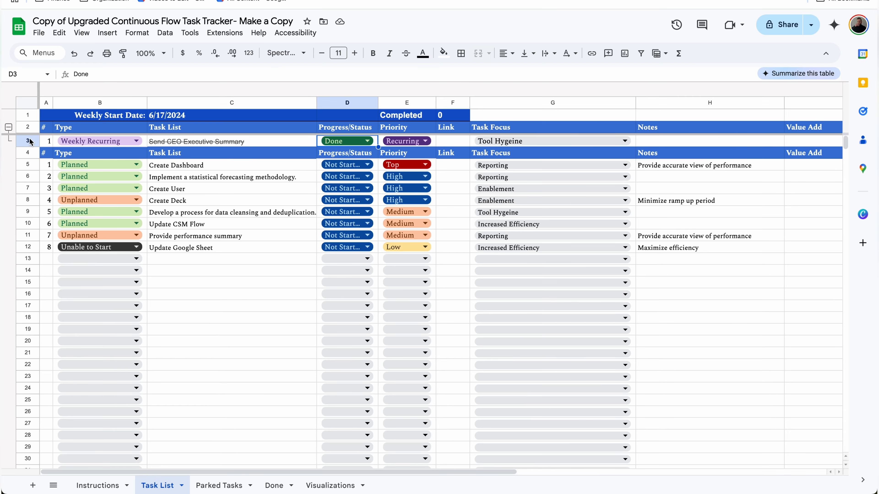
# Delete row 3 with the finished recurring task and row 4 with the repeated headers from the Task List sheet.
pyautogui.click(30, 141)
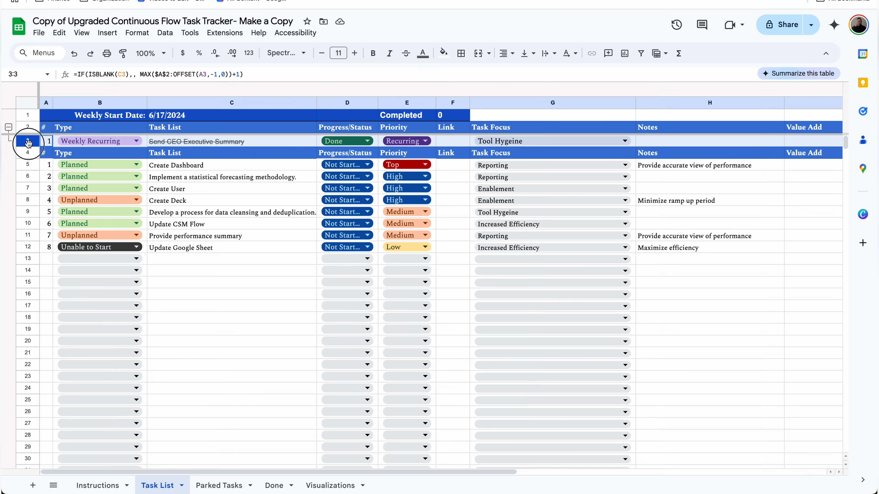
pyautogui.keyDown('shift'); pyautogui.click(27, 153); pyautogui.keyUp('shift')
pyautogui.rightClick(28, 154)
pyautogui.click(78, 273)
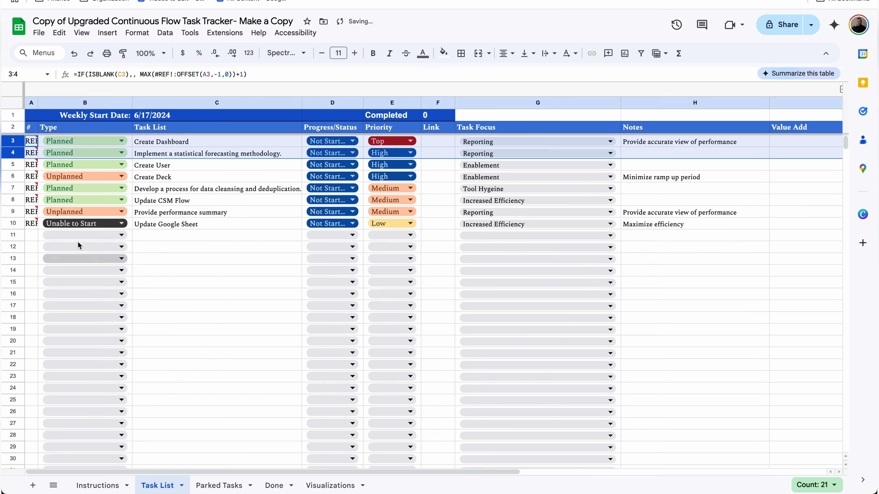
# Convert the task data in columns A to L, from the row 2 headers down, into a table.
pyautogui.click(31, 133)
pyautogui.hotkey('ctrl', 'shift', 'Right')
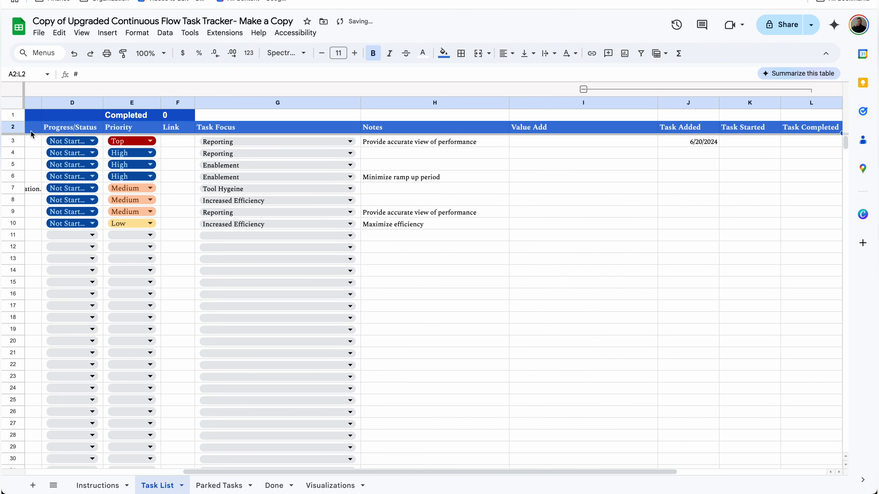
pyautogui.hotkey('ctrl', 'shift', 'Down')
pyautogui.hotkey('ctrl', 'shift', 'Down')
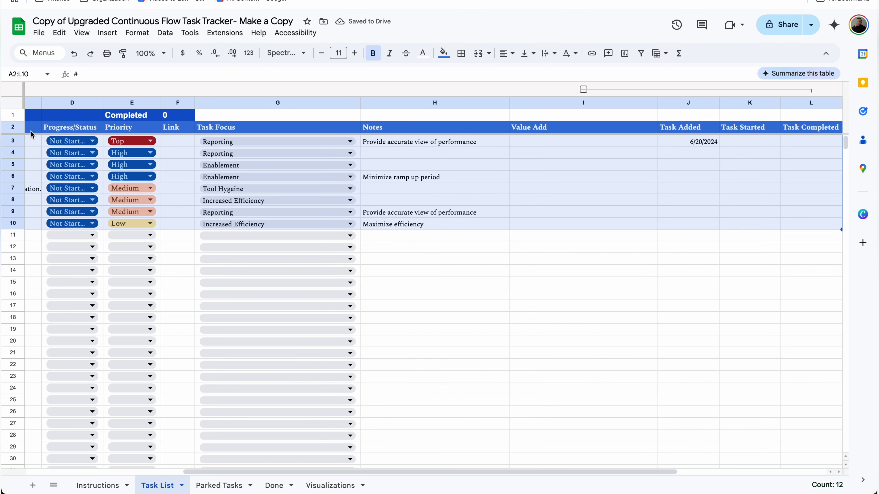
pyautogui.click(131, 34)
pyautogui.click(166, 225)
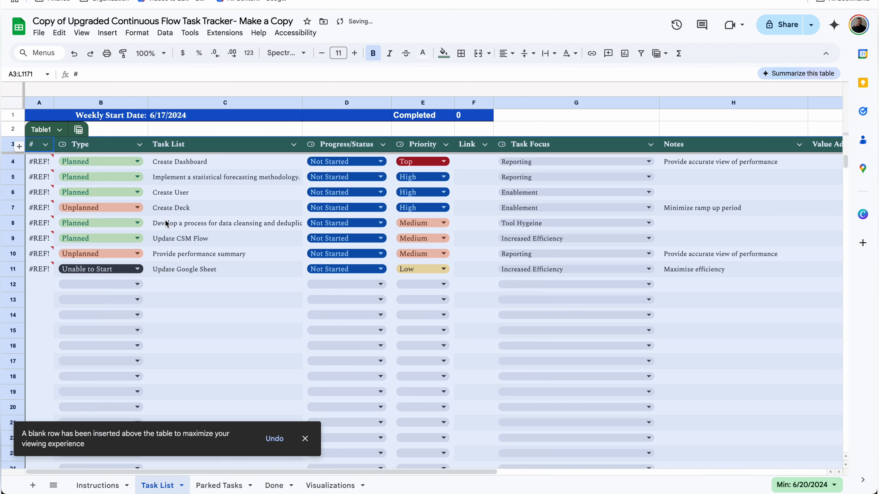
# Set the table's header color to the custom blue #1255cc, sampled from the title row.
pyautogui.click(60, 131)
pyautogui.moveTo(111, 189)
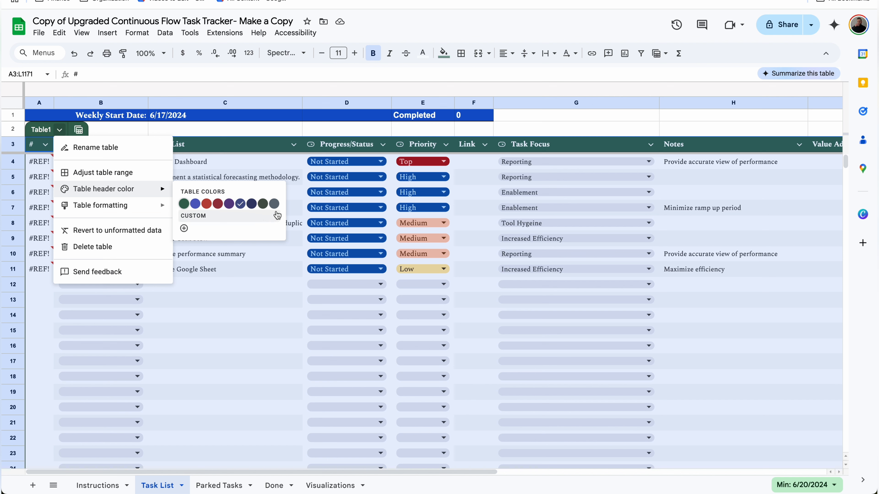
pyautogui.click(185, 230)
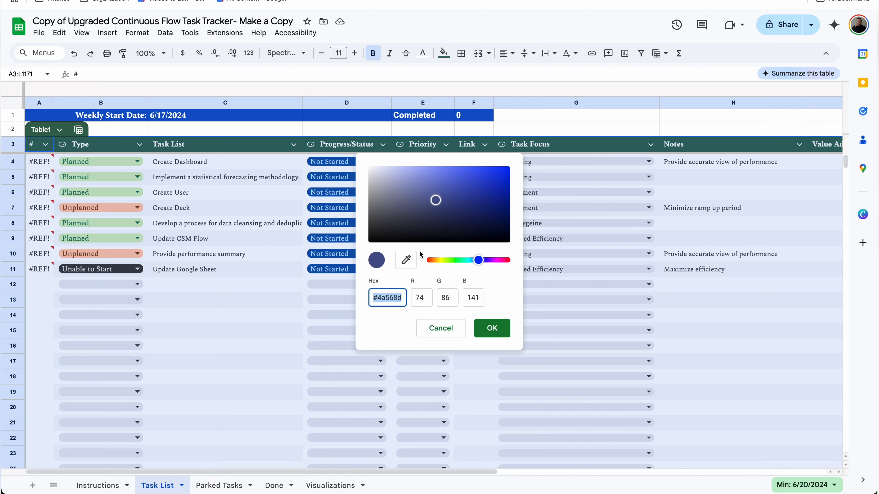
pyautogui.click(406, 259)
pyautogui.click(282, 121)
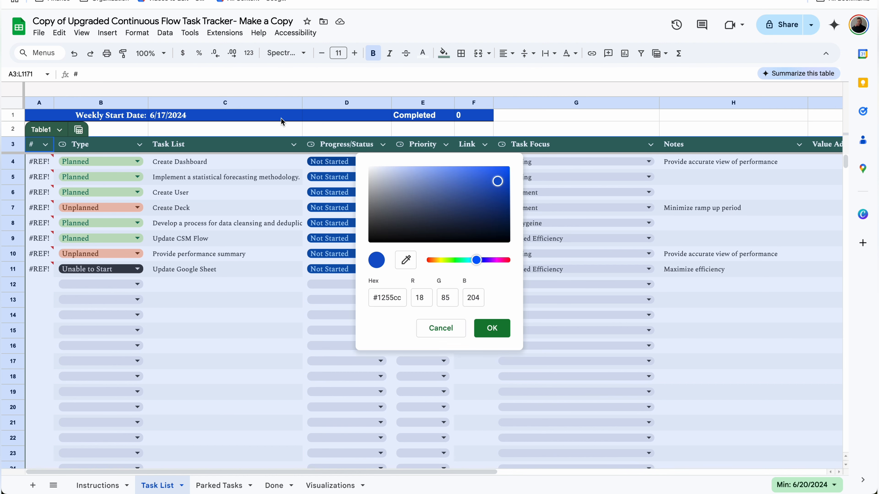
pyautogui.click(492, 328)
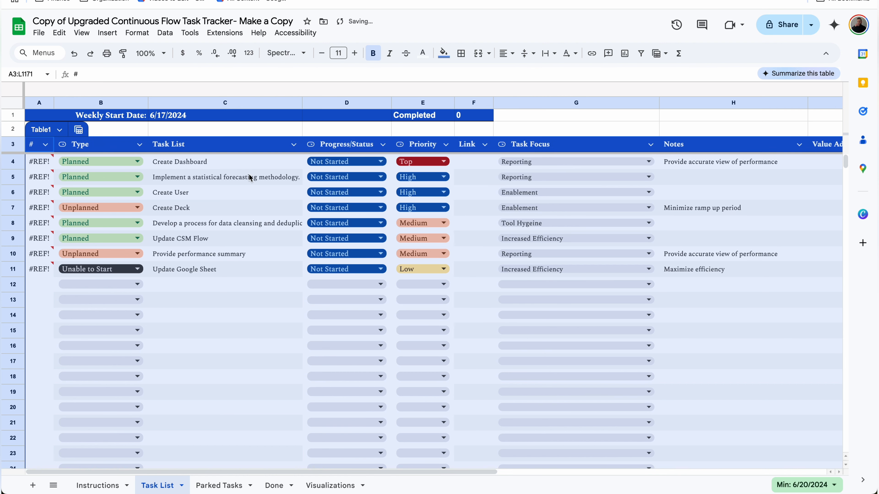
# Copy the Completed label and its count from row 1 to E2:F2, and the weekly start date to D2.
pyautogui.moveTo(428, 114); pyautogui.dragTo(465, 115)
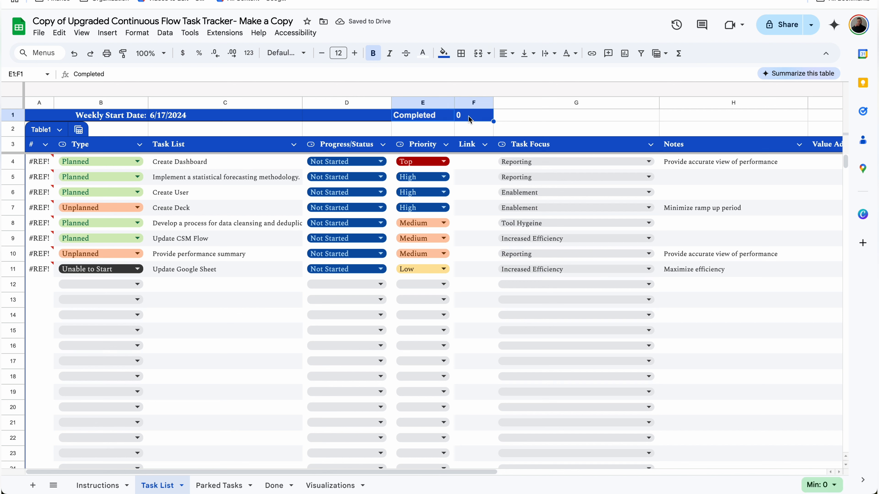
pyautogui.hotkey('ctrl', 'c')
pyautogui.click(412, 131)
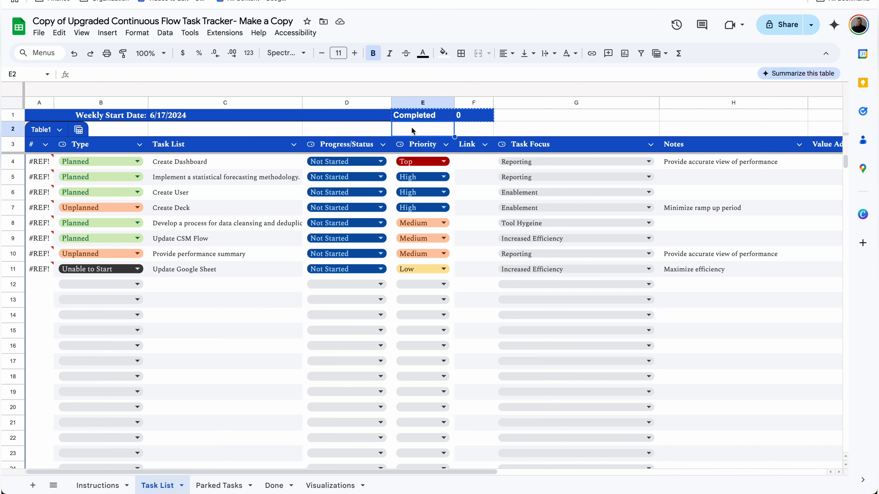
pyautogui.hotkey('ctrl', 'v')
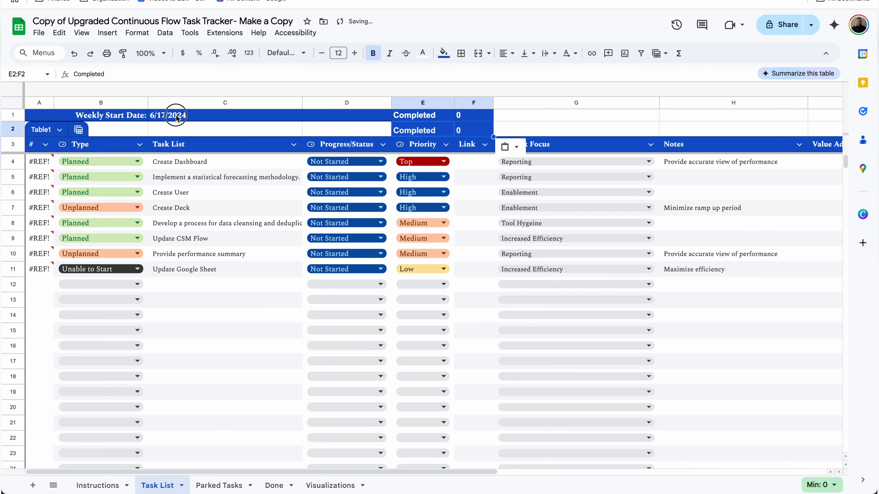
pyautogui.click(177, 117)
pyautogui.hotkey('ctrl', 'c')
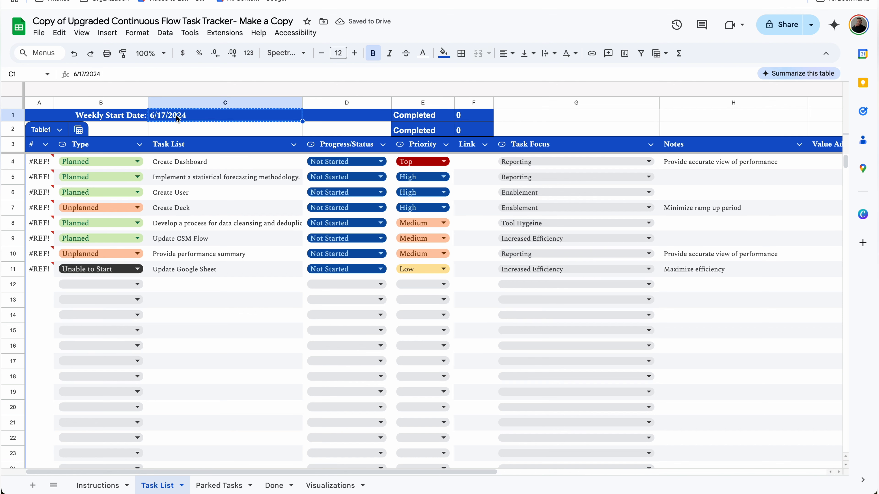
pyautogui.click(370, 135)
pyautogui.hotkey('ctrl', 'v')
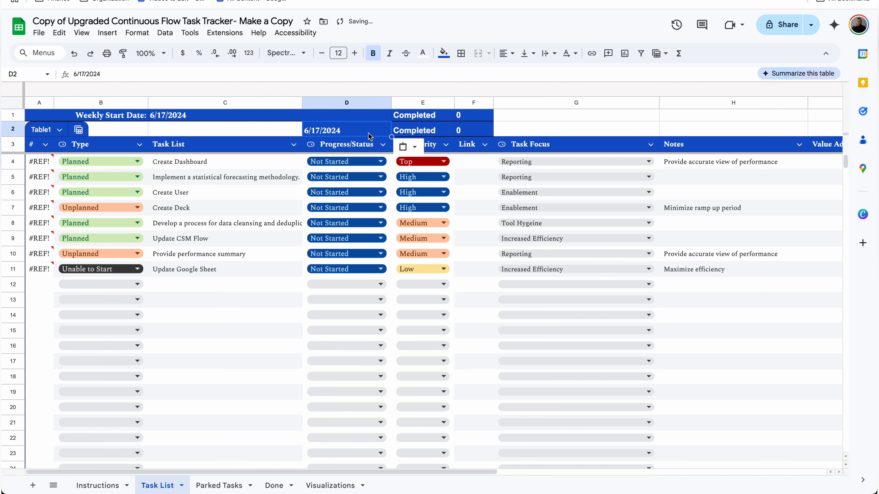
# Unmerge A1:B1 and copy the Weekly Start Date: label to C2.
pyautogui.click(136, 118)
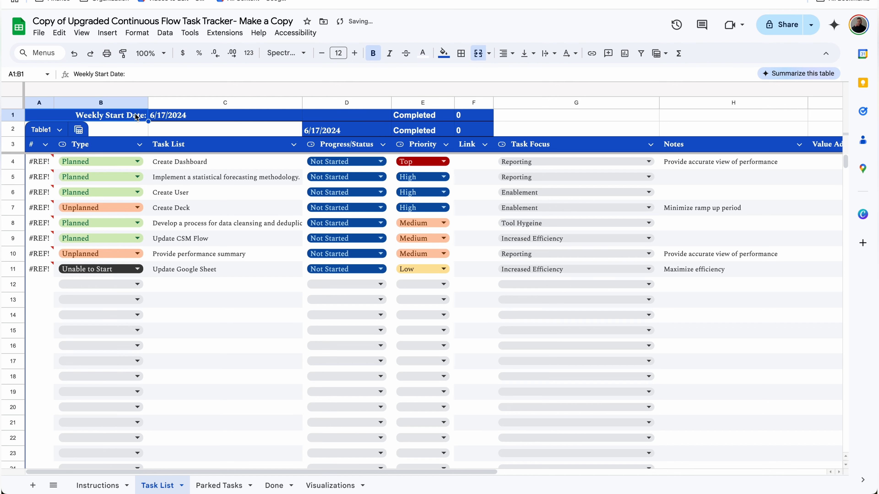
pyautogui.click(478, 53)
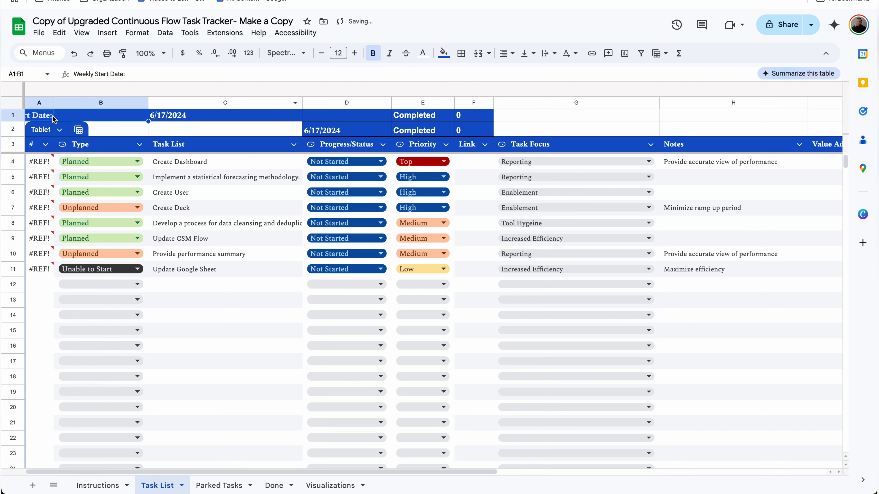
pyautogui.hotkey('ctrl', 'c')
pyautogui.click(260, 135)
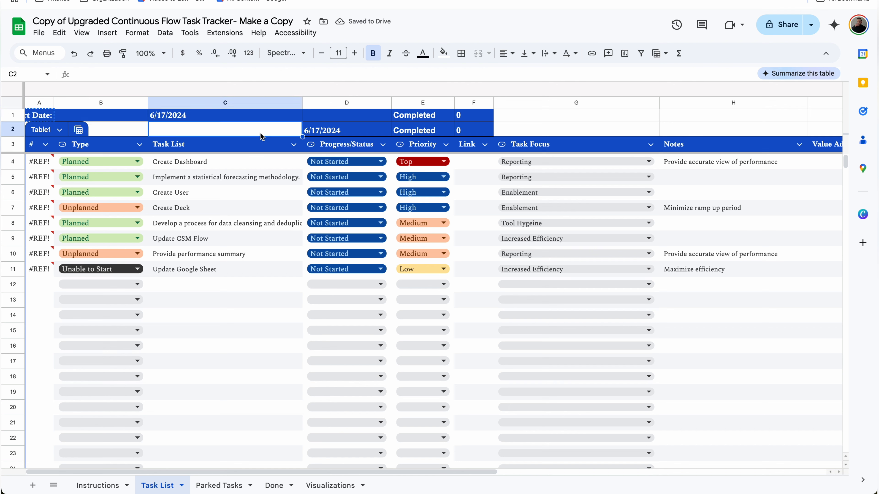
pyautogui.hotkey('ctrl', 'v')
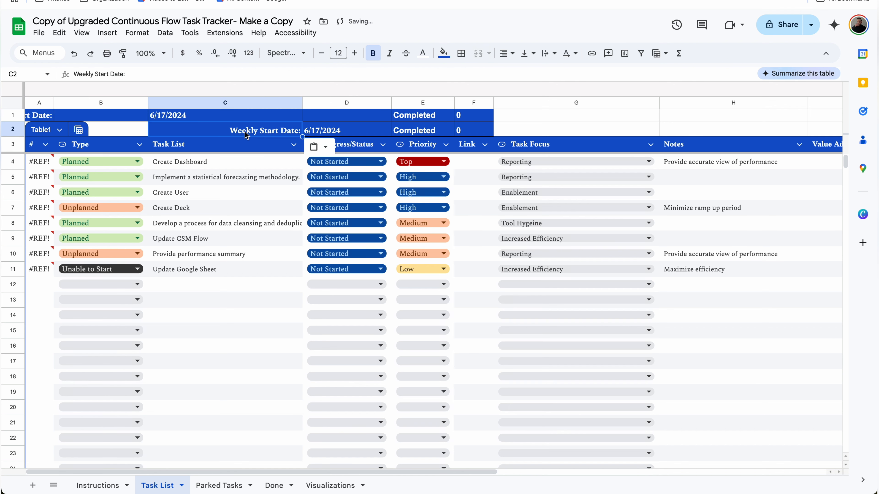
# Delete the old title row, row 1.
pyautogui.click(16, 115)
pyautogui.rightClick(16, 115)
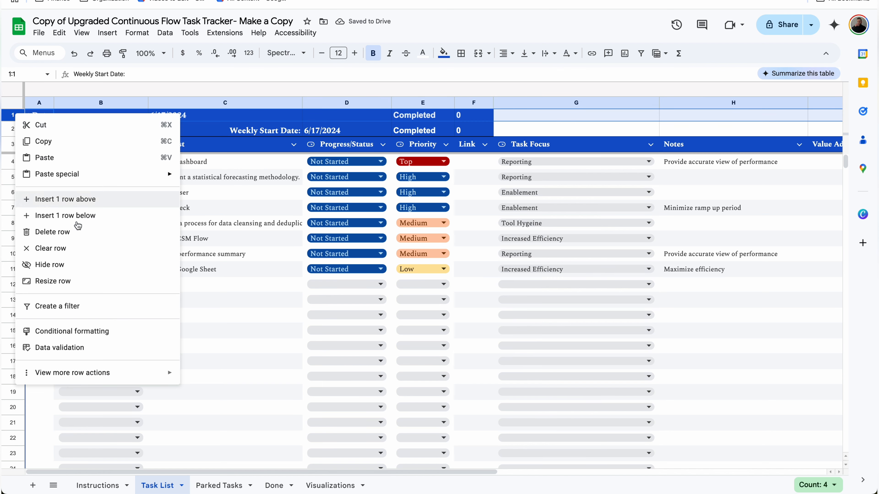
pyautogui.click(77, 232)
# Copy the blue formatting of the Weekly Start Date: cell C1 onto the blank cell B1.
pyautogui.click(175, 119)
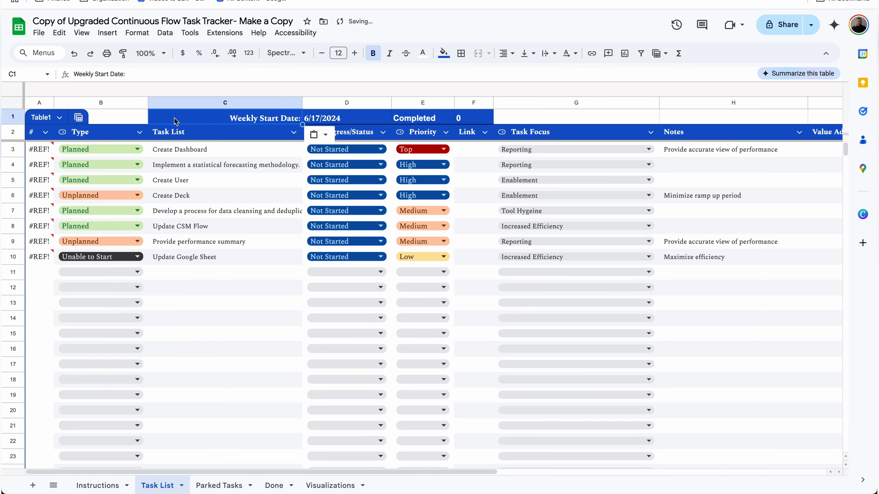
pyautogui.click(123, 52)
pyautogui.click(127, 119)
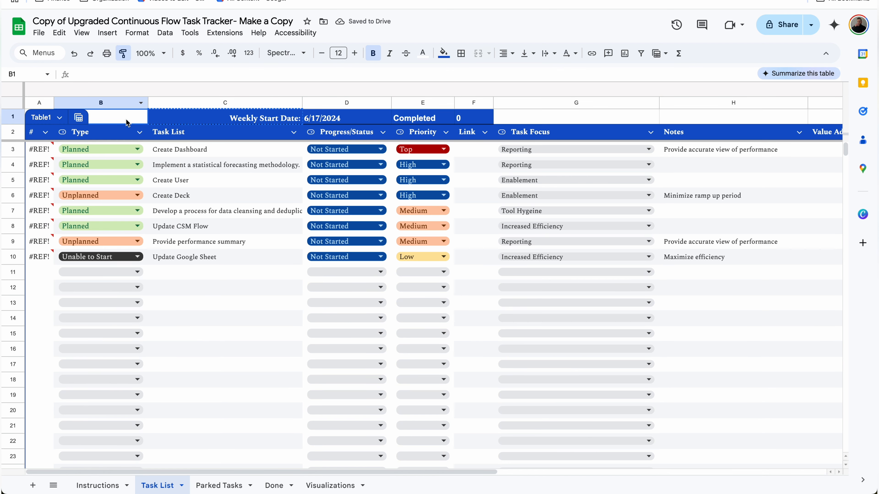
pyautogui.click(176, 120)
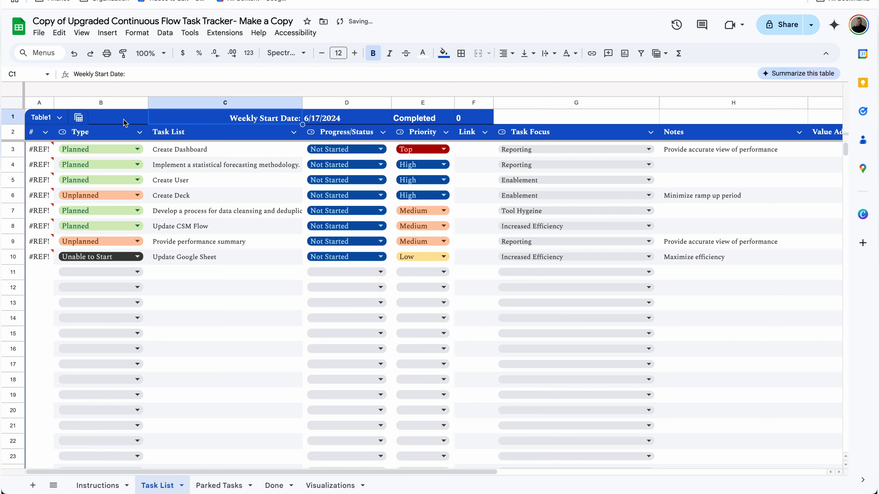
# Rename the table as Task Tracker.
pyautogui.click(51, 117)
pyautogui.press('BackSpace')
pyautogui.press('BackSpace')
pyautogui.press('BackSpace')
pyautogui.press('BackSpace')
pyautogui.press('BackSpace')
pyautogui.press('BackSpace')
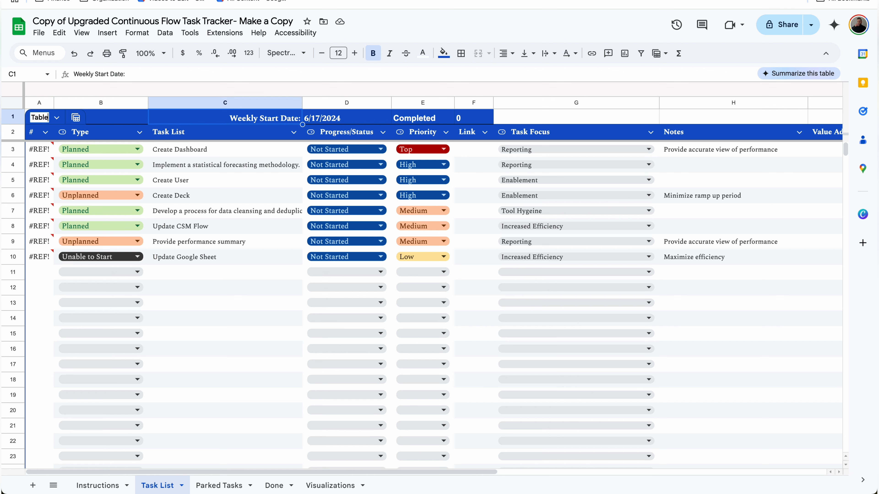
pyautogui.write('Tas')
# Delete the empty columns M to P and clear the date in cell J1.
pyautogui.hscroll(15, 520, 262)
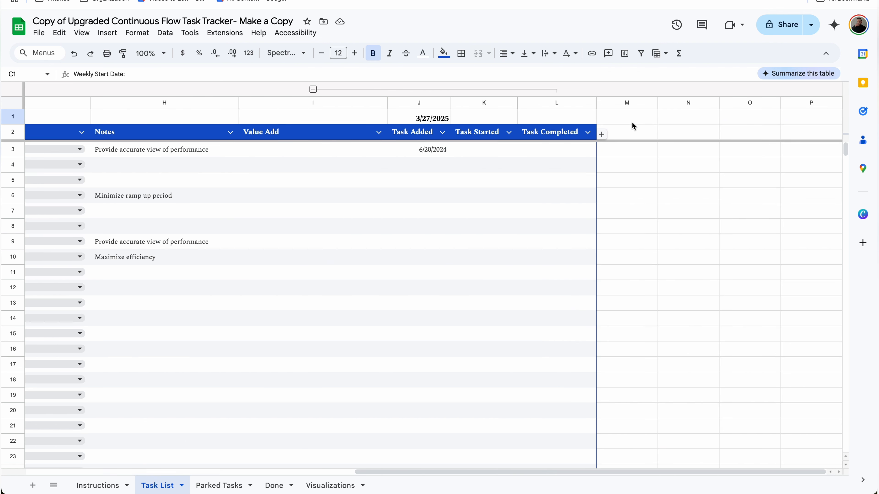
pyautogui.click(625, 103)
pyautogui.press('super+shift+Right')
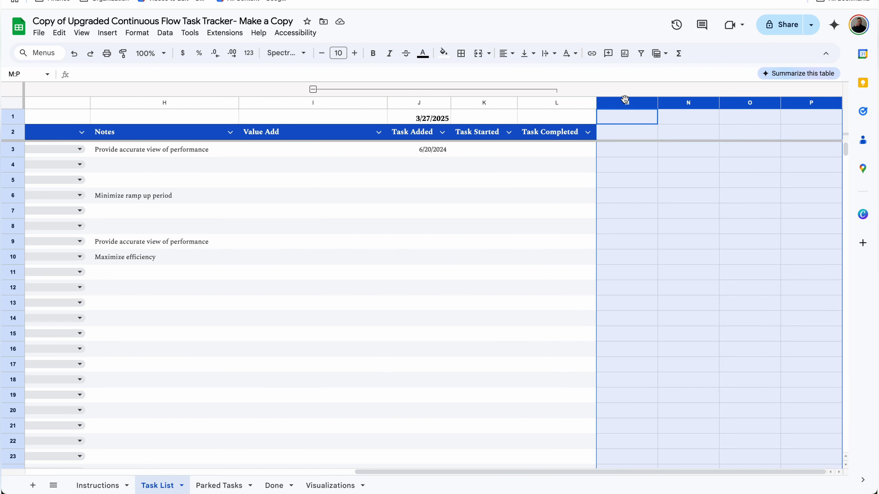
pyautogui.rightClick(624, 100)
pyautogui.click(658, 219)
pyautogui.click(675, 120)
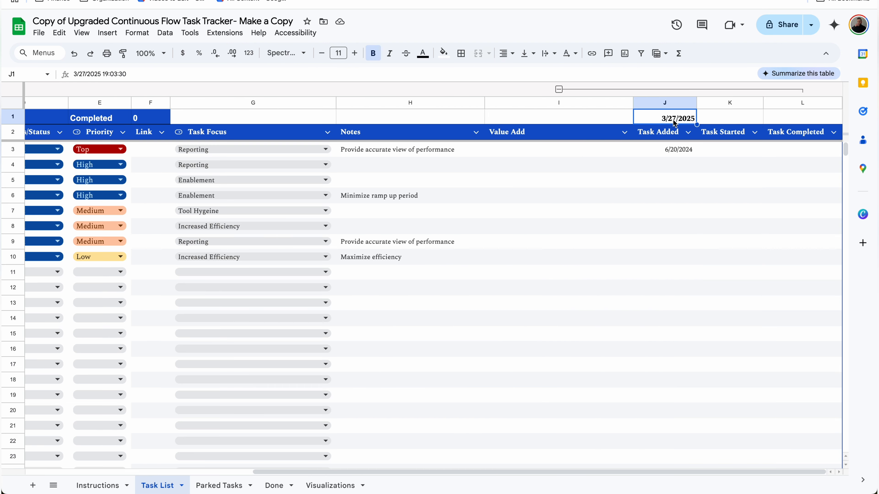
pyautogui.press('Delete')
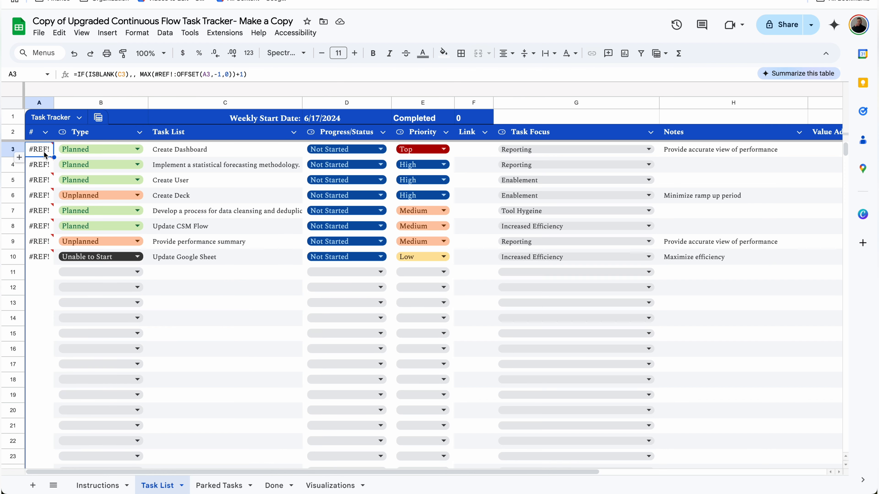
# Replace the #REF! reference in A3's numbering formula with $A$2 and fill the formula down to A33.
pyautogui.moveTo(45, 156)
pyautogui.moveTo(174, 74); pyautogui.dragTo(155, 75)
pyautogui.press('BackSpace')
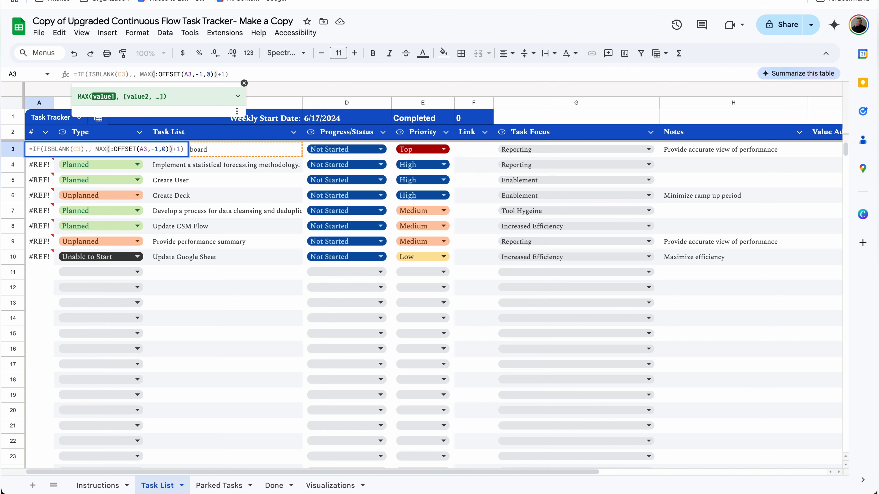
pyautogui.write('$A$')
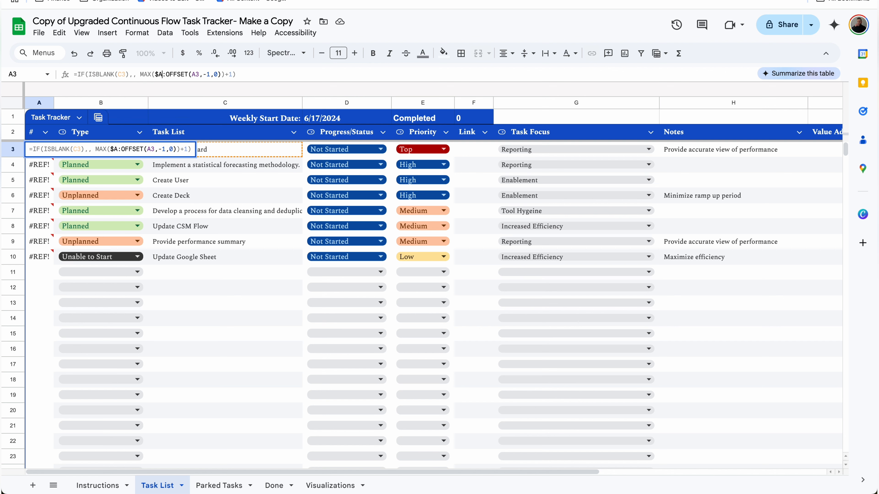
pyautogui.write('2')
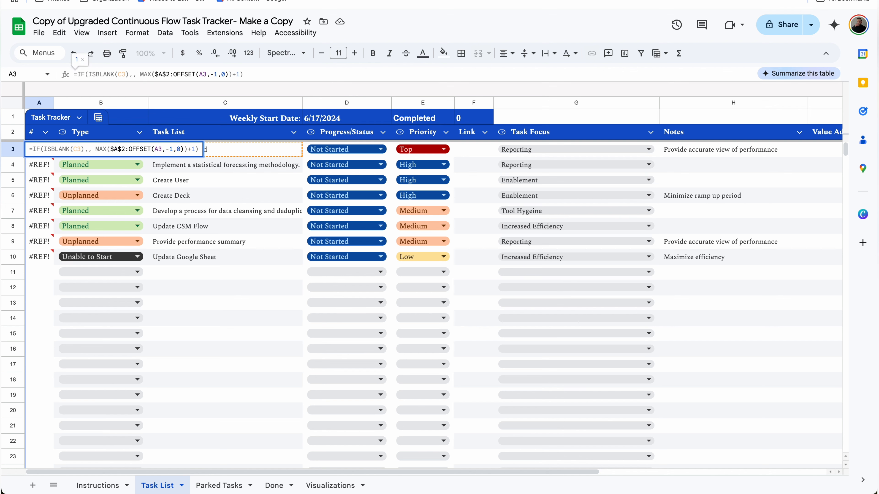
pyautogui.press('Return')
pyautogui.click(43, 155)
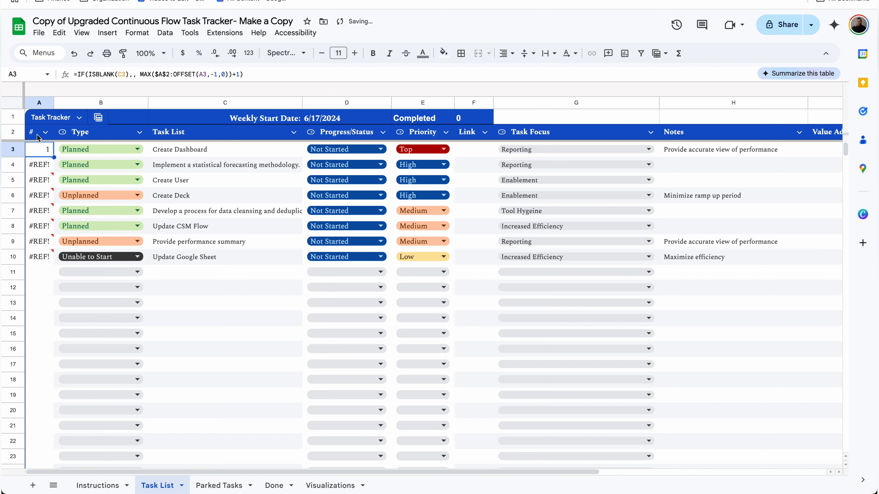
pyautogui.moveTo(54, 157); pyautogui.dragTo(52, 375)
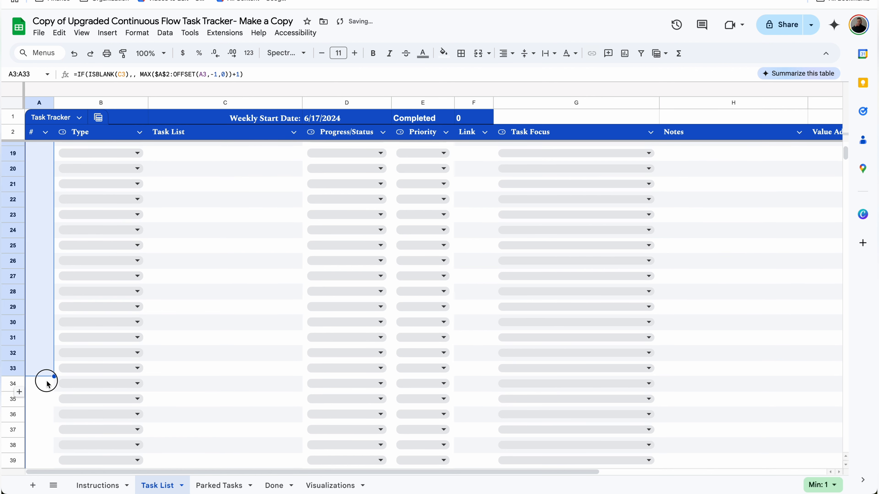
# Delete all rows from 34 to 1170 of the Task List sheet.
pyautogui.click(36, 384)
pyautogui.click(19, 381)
pyautogui.press('super+shift+Down')
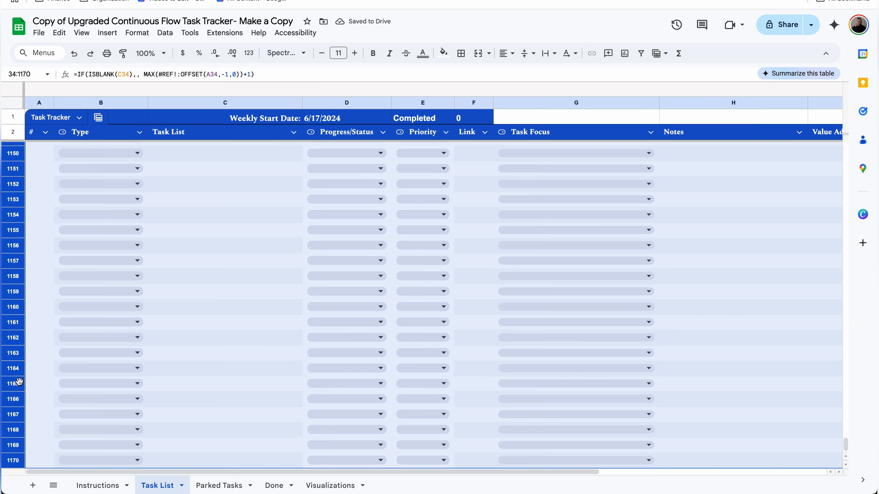
pyautogui.rightClick(19, 382)
pyautogui.click(112, 228)
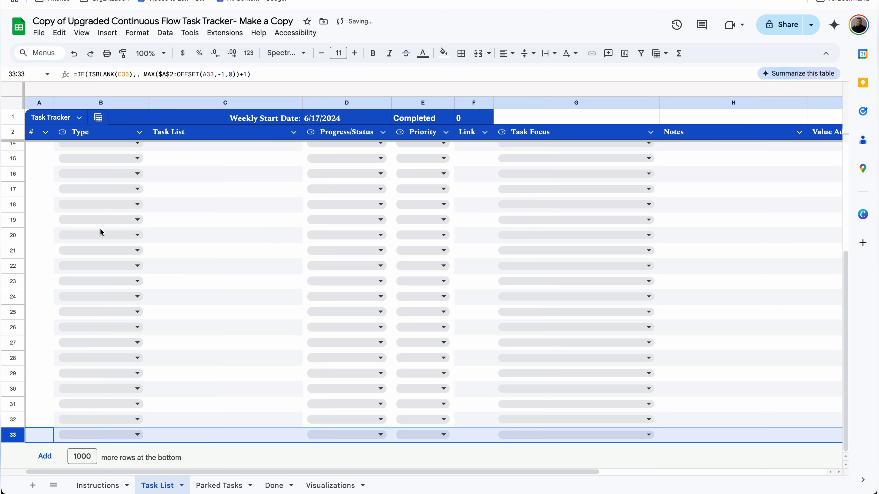
# Add 1000 more rows at the end of the Task Tracker table.
pyautogui.click(43, 342)
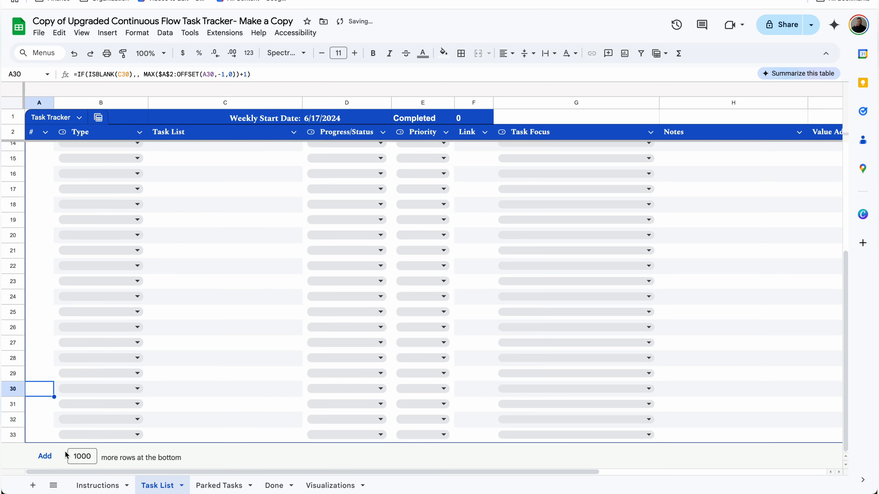
pyautogui.click(45, 456)
pyautogui.click(48, 381)
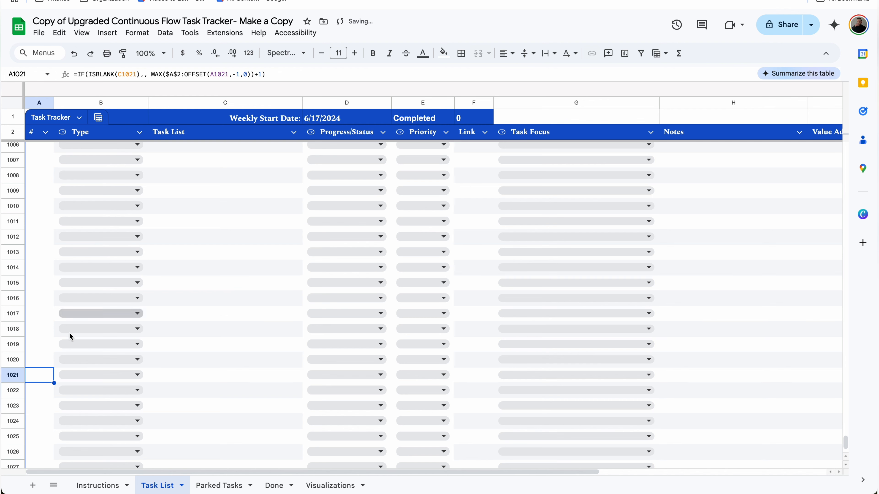
pyautogui.scroll(10, 59, 338)
# Convert columns A to L of the Parked Tasks sheet to a table.
pyautogui.click(226, 484)
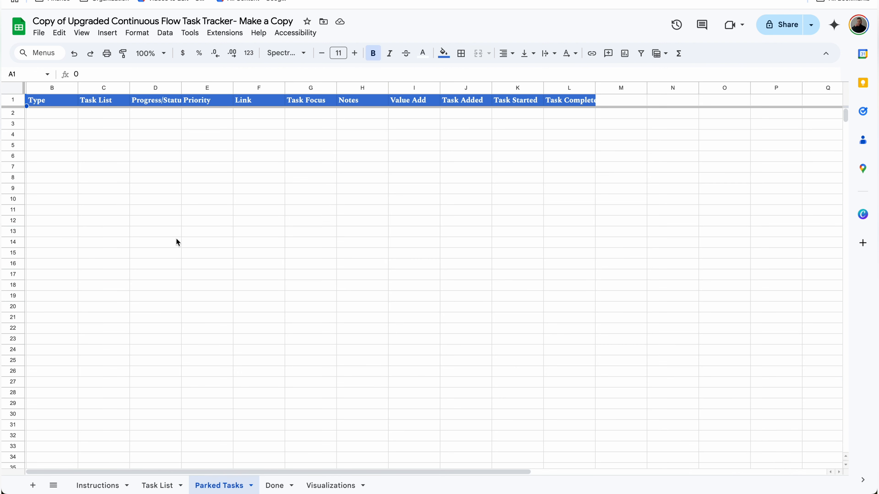
pyautogui.click(41, 100)
pyautogui.moveTo(567, 87); pyautogui.dragTo(18, 88)
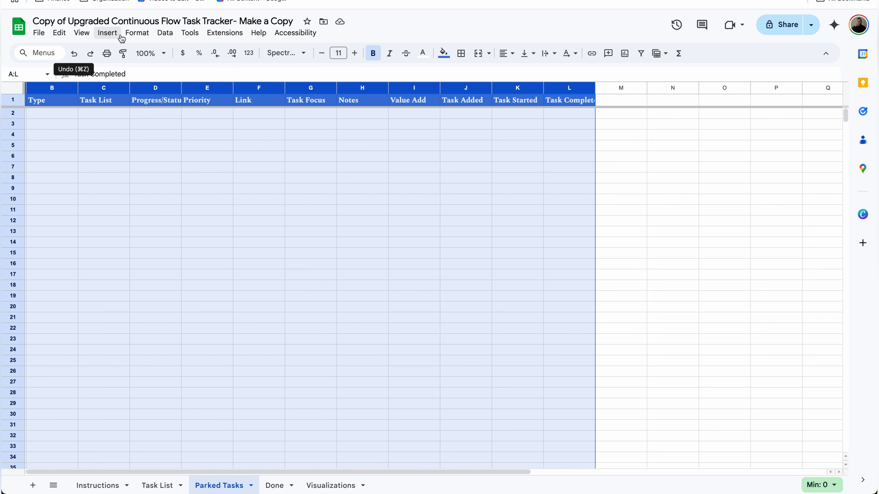
pyautogui.click(130, 36)
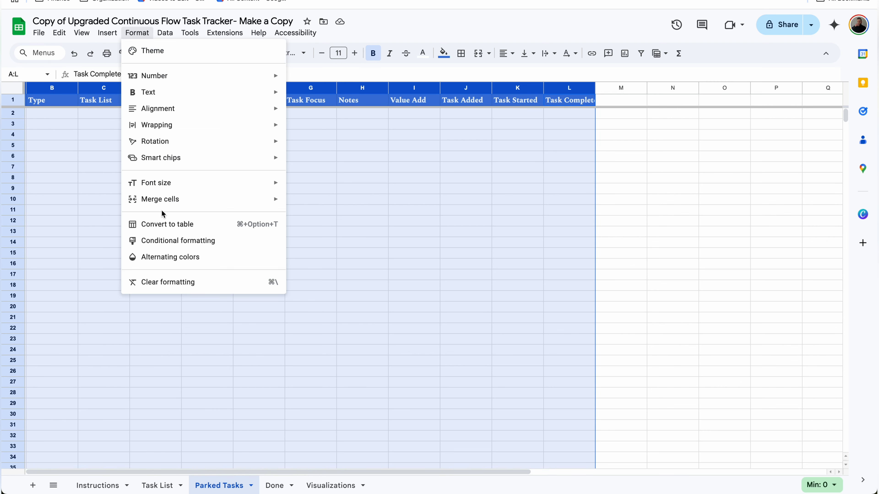
pyautogui.click(163, 224)
# Rename the new table as Parked Tasks.
pyautogui.click(39, 103)
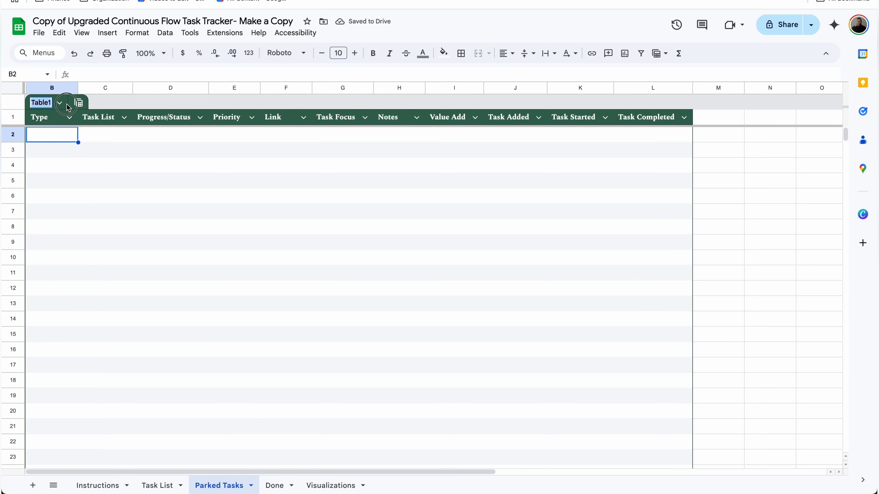
pyautogui.write('Parked Tasks')
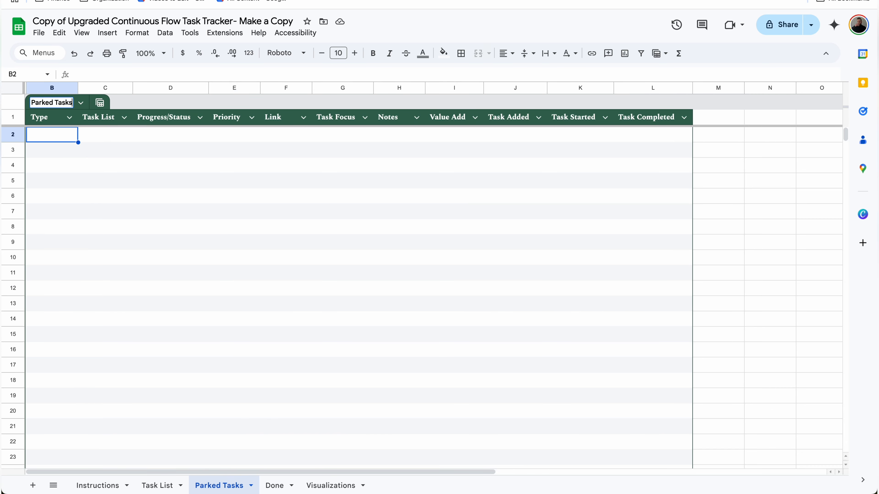
pyautogui.press('Return')
# Change the header color of the Parked Tasks table to red.
pyautogui.click(83, 116)
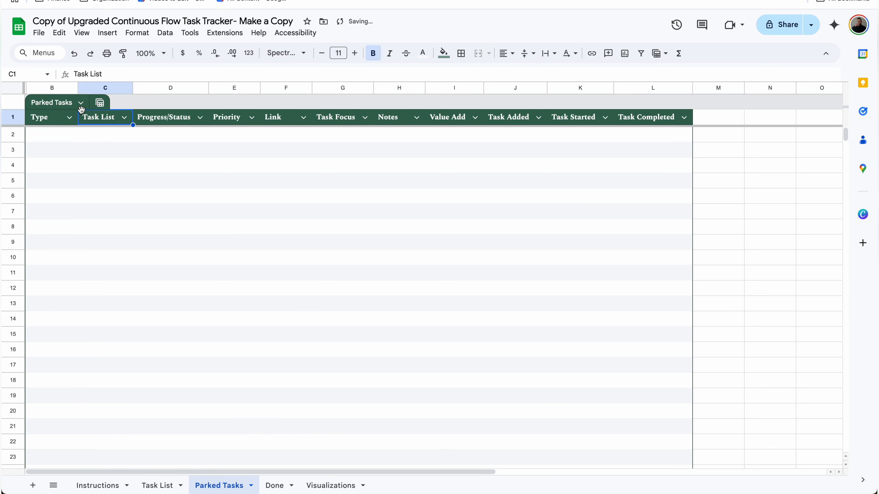
pyautogui.click(81, 103)
pyautogui.moveTo(138, 162)
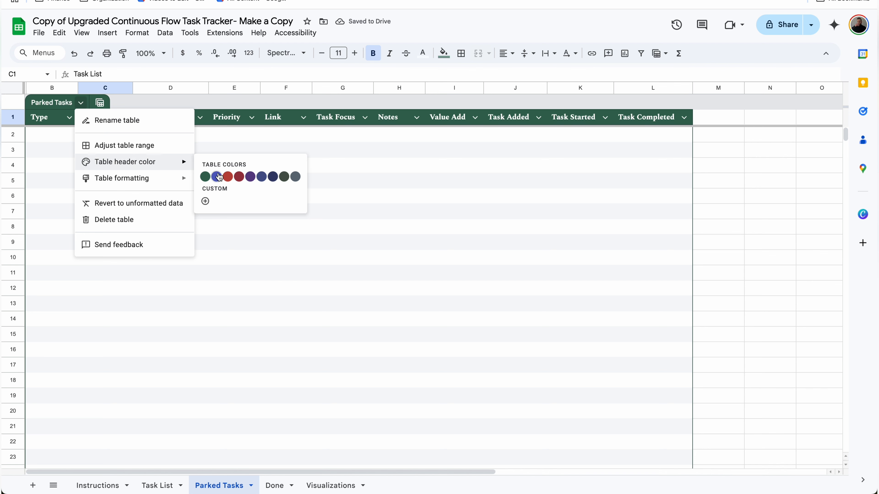
pyautogui.click(228, 177)
pyautogui.click(228, 136)
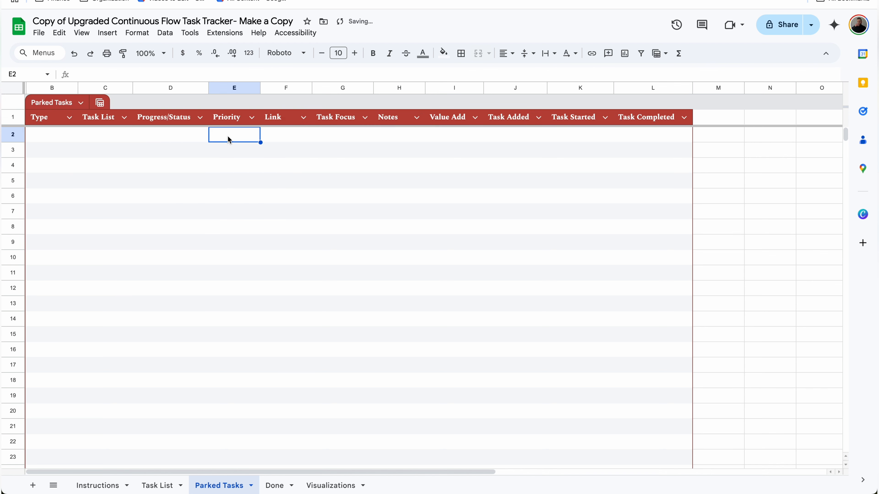
# Reorder the Task List sheet's Priority dropdown items as Recurring, Top, High, Medium, Low, Follow Up, Unable to start.
pyautogui.click(162, 484)
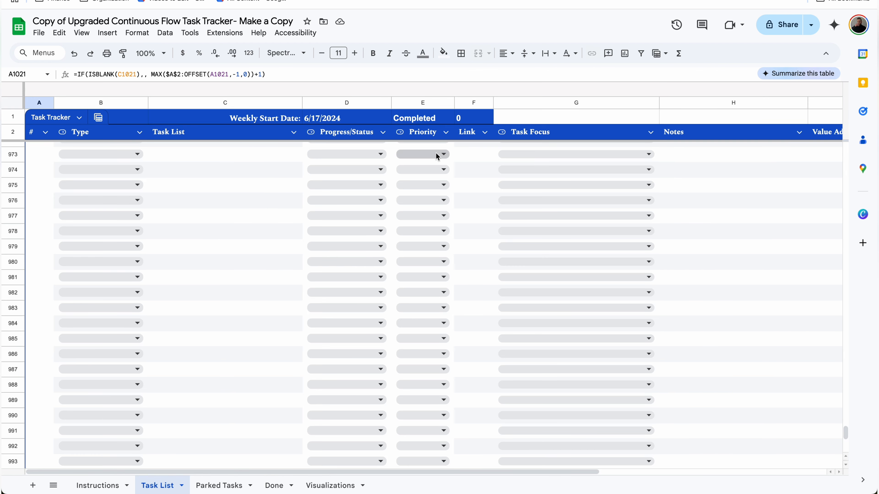
pyautogui.click(443, 155)
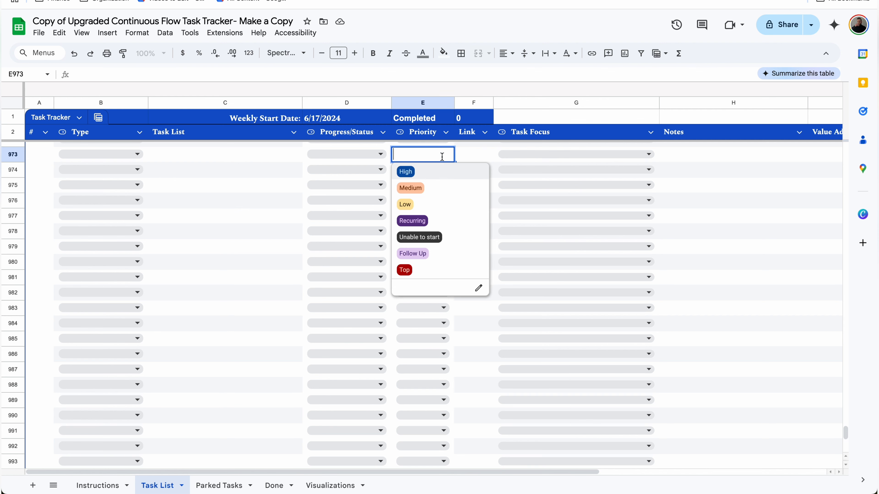
pyautogui.click(480, 288)
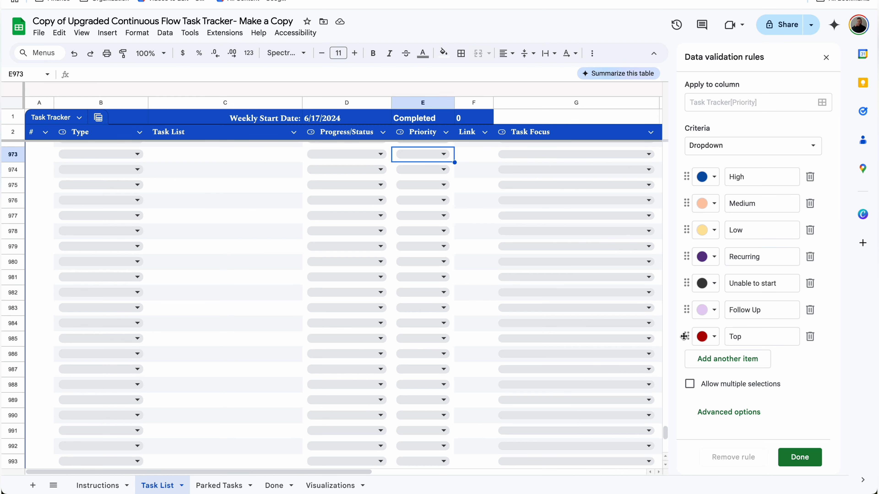
pyautogui.moveTo(684, 337); pyautogui.dragTo(702, 178)
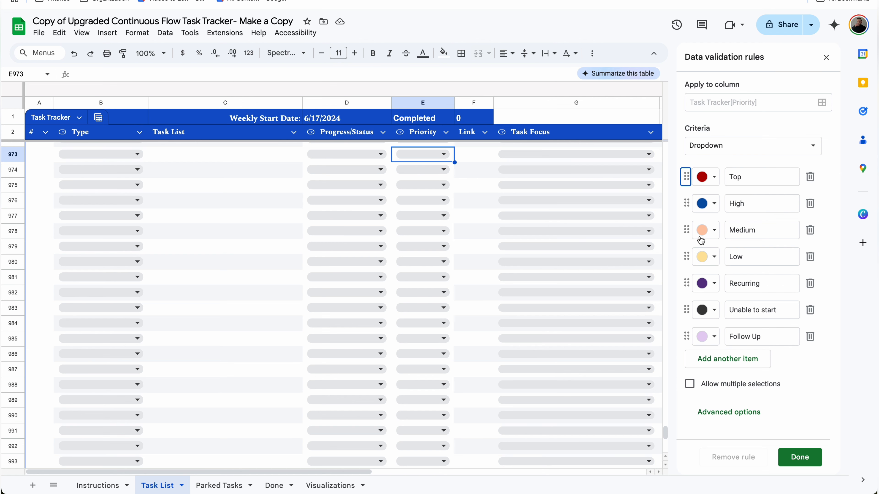
pyautogui.moveTo(686, 283); pyautogui.dragTo(687, 176)
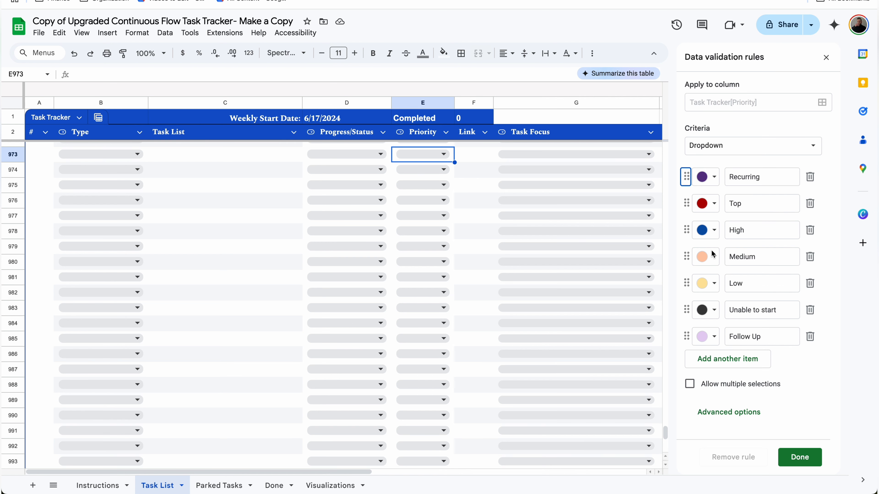
pyautogui.moveTo(686, 310); pyautogui.dragTo(686, 337)
# Rename the first four Priority dropdown items as 1 - Recurring, 2 - Top, 3 - High and 4 - Medium.
pyautogui.click(730, 175)
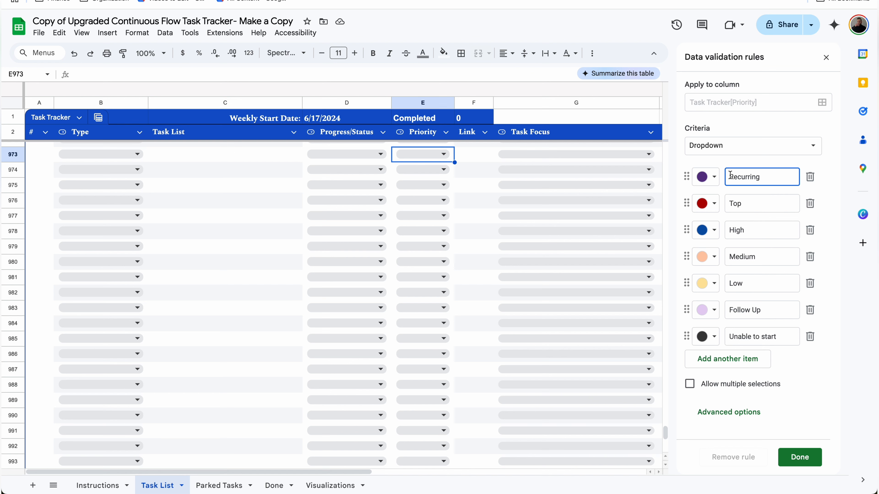
pyautogui.write('1 -')
pyautogui.click(729, 204)
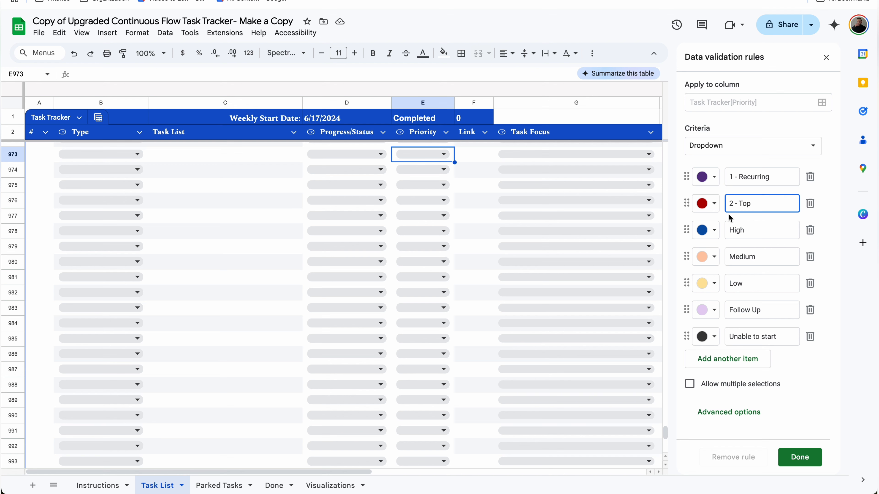
pyautogui.click(728, 231)
pyautogui.write('3 -')
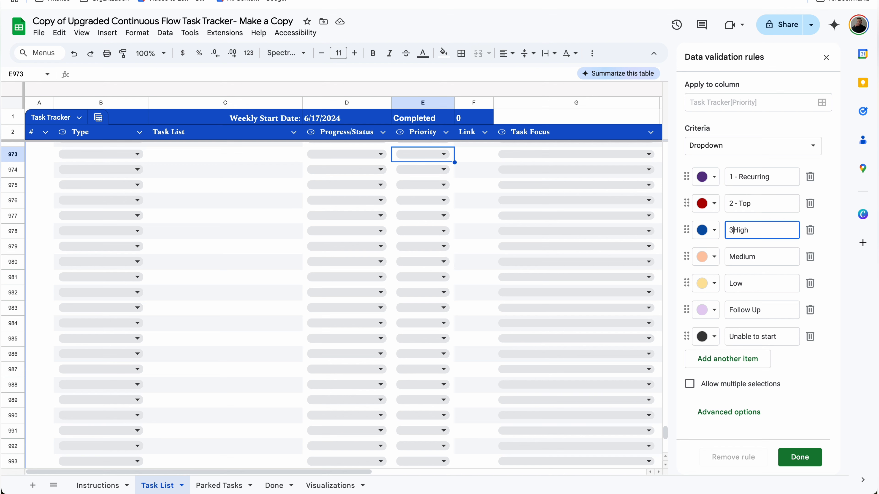
pyautogui.click(727, 258)
pyautogui.write('4 -')
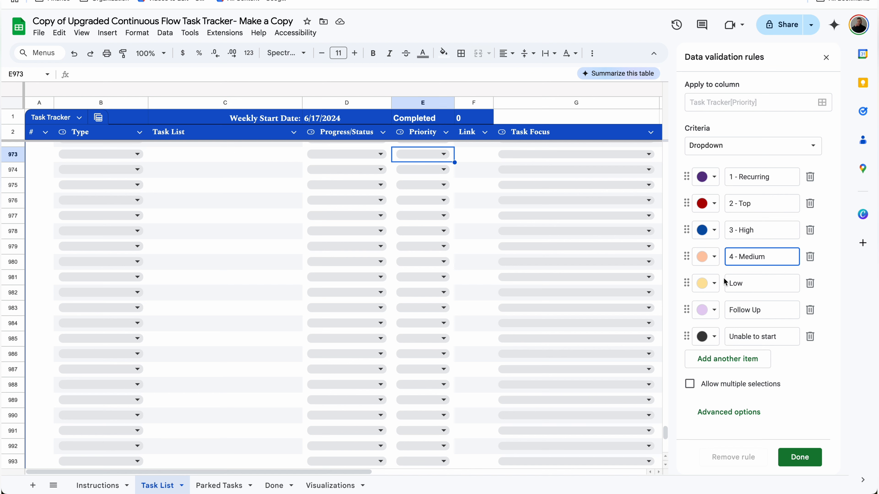
# Rename the last three Priority items as 5 - Low, 6 - Follow Up and 7 - Unable to start, and save the dropdown rule.
pyautogui.click(727, 281)
pyautogui.write('5 0')
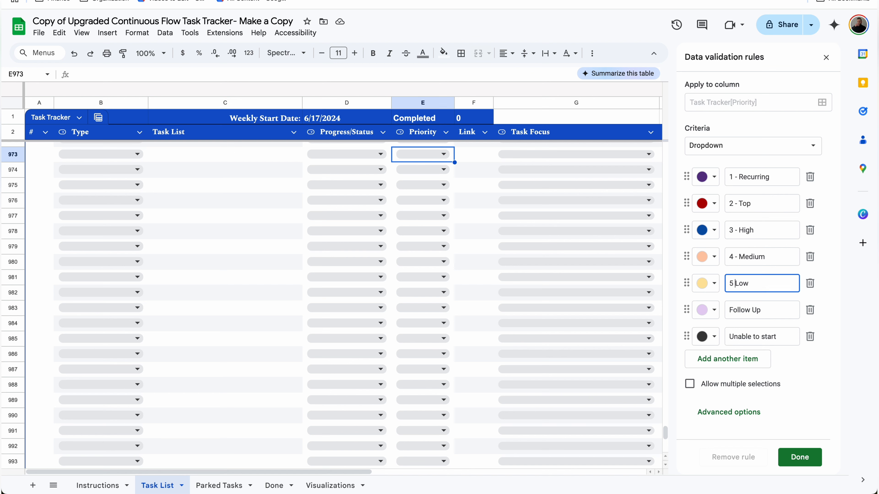
pyautogui.press('BackSpace')
pyautogui.write('-')
pyautogui.click(730, 309)
pyautogui.write('6 -')
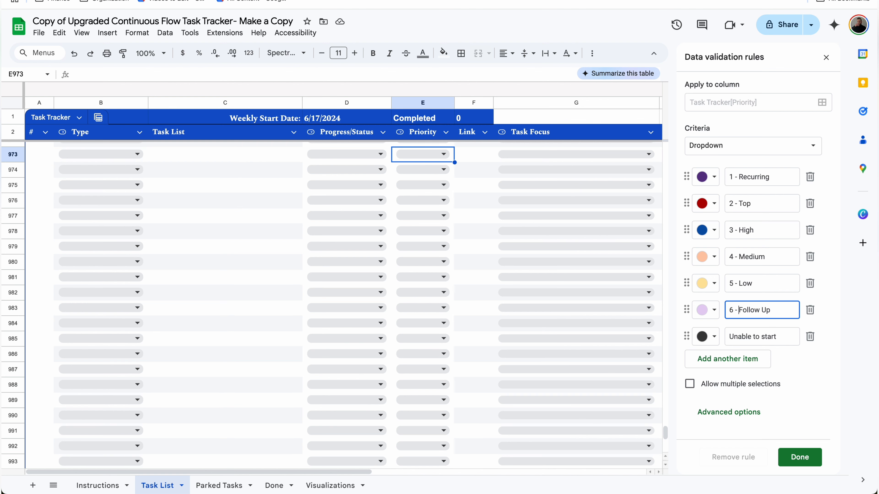
pyautogui.click(730, 337)
pyautogui.write('7 -')
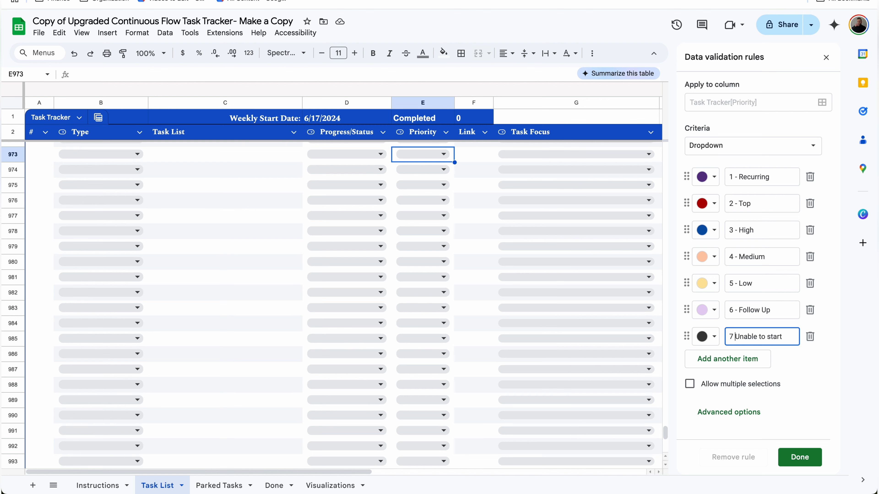
pyautogui.write('-')
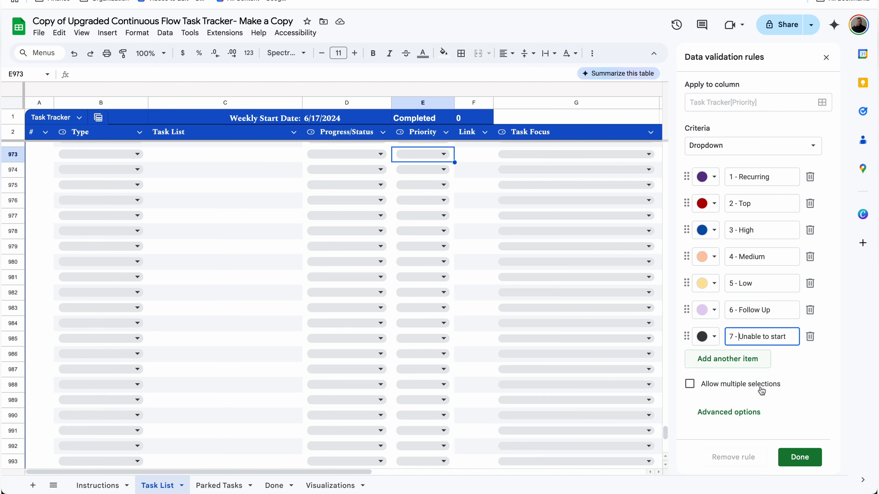
pyautogui.click(800, 457)
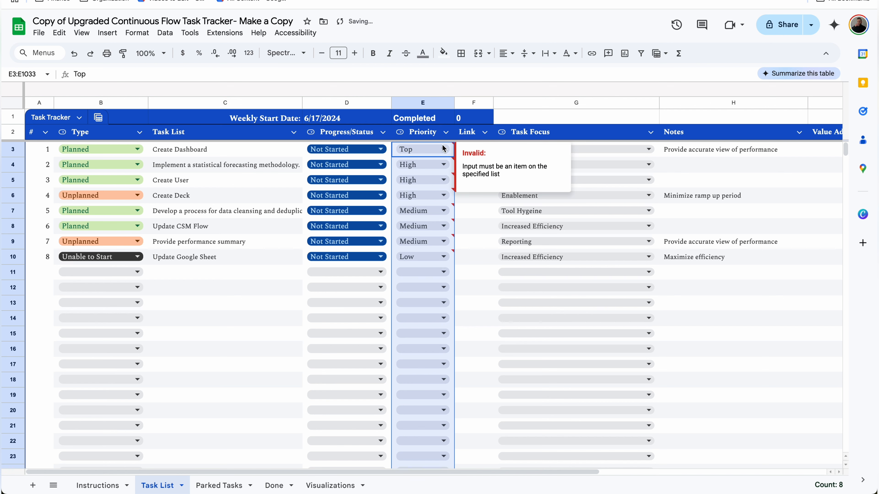
# Set the Task List priorities to 2 - Top in row 3 and 3 - High in rows 4 to 6.
pyautogui.click(433, 153)
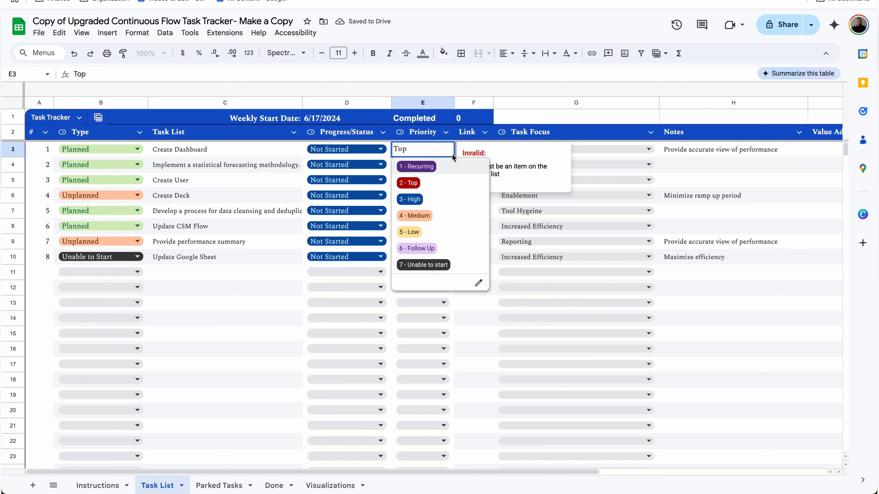
pyautogui.click(474, 317)
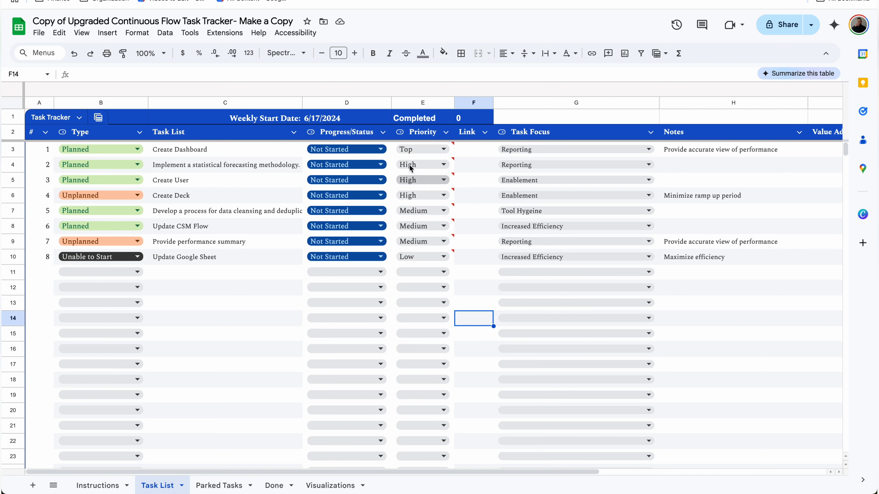
pyautogui.click(424, 152)
pyautogui.click(447, 168)
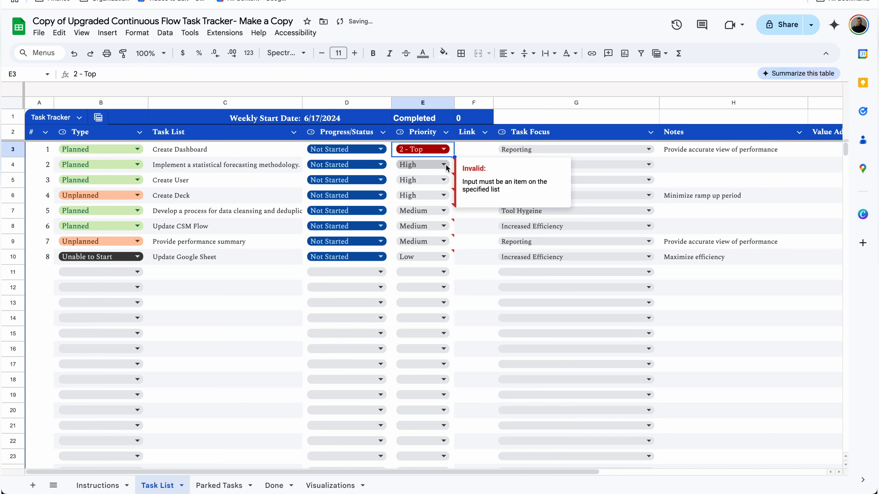
pyautogui.click(443, 166)
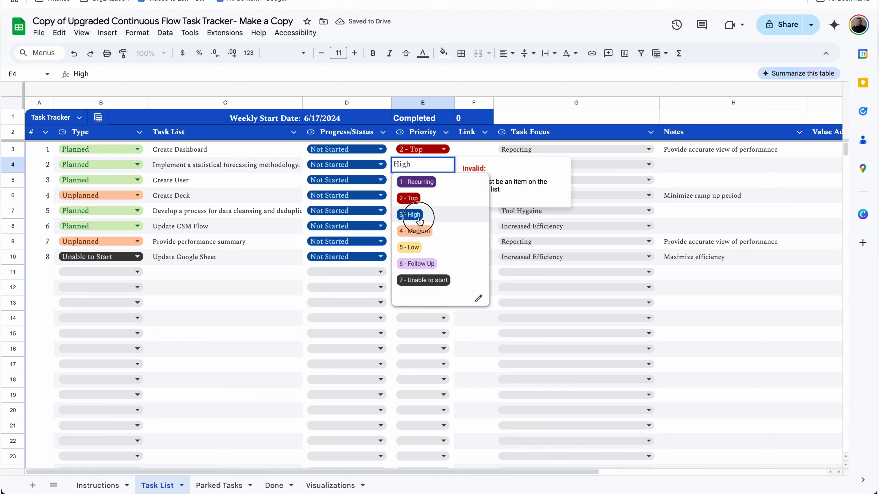
pyautogui.click(419, 221)
pyautogui.click(428, 187)
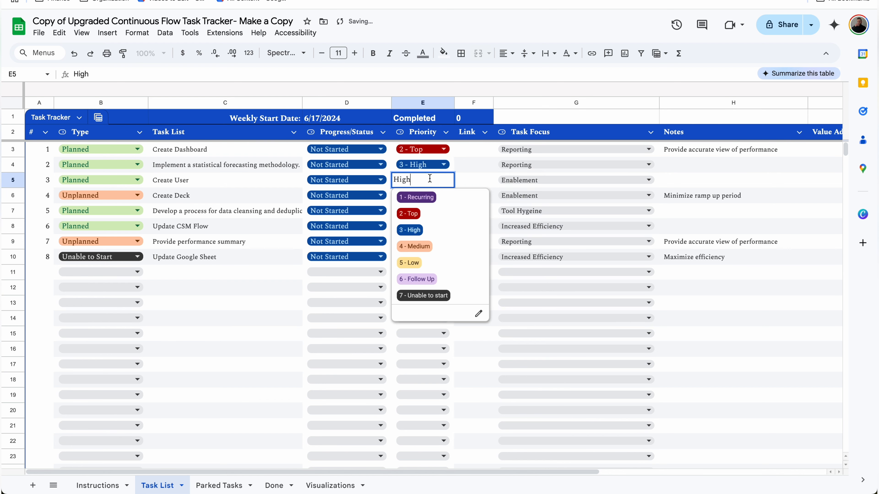
pyautogui.click(410, 230)
pyautogui.click(422, 195)
pyautogui.click(410, 246)
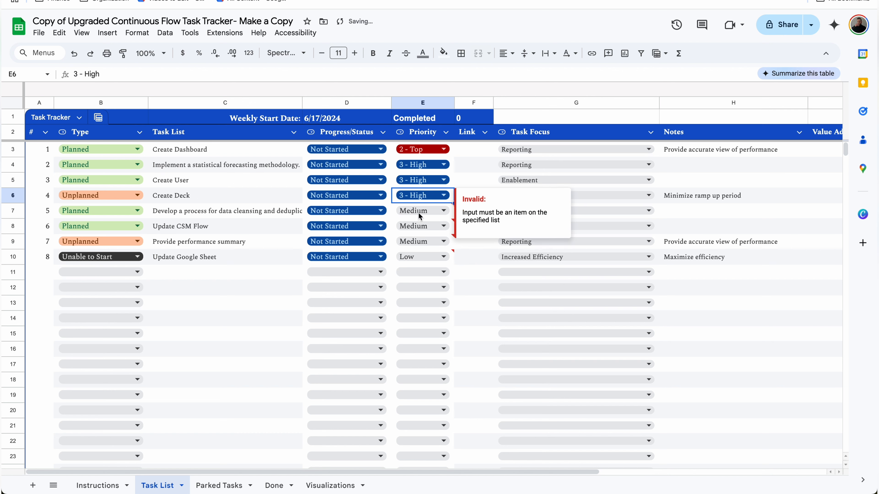
# Set the Task List priorities to 4 - Medium in rows 7 to 9 and 5 - Low in row 10.
pyautogui.click(422, 210)
pyautogui.click(421, 228)
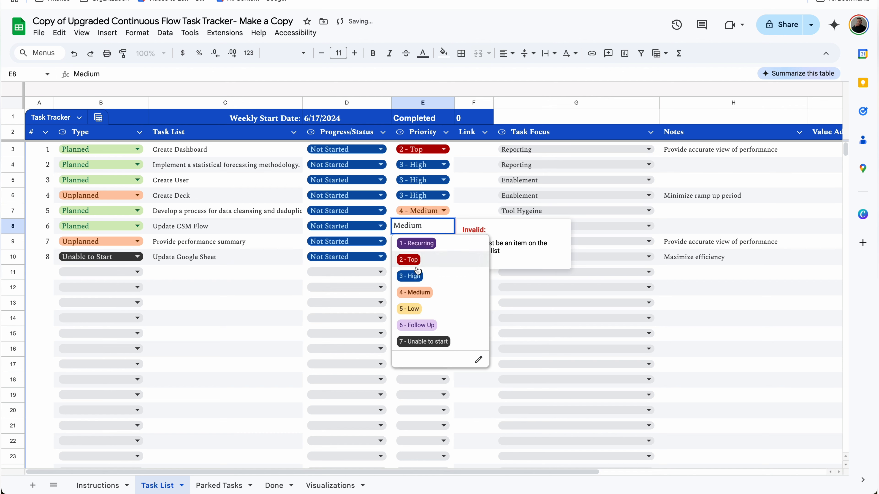
pyautogui.click(417, 292)
pyautogui.click(421, 244)
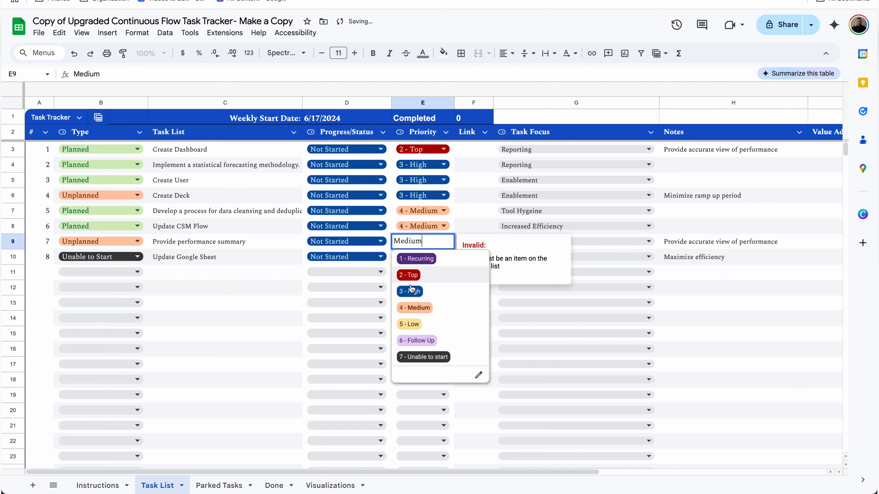
pyautogui.click(415, 308)
pyautogui.click(421, 257)
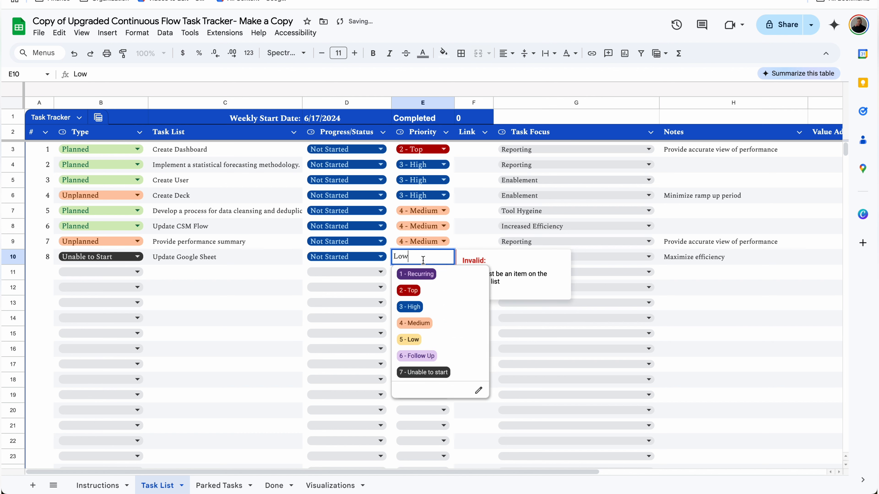
pyautogui.click(410, 340)
pyautogui.press('Left')
pyautogui.press('Left')
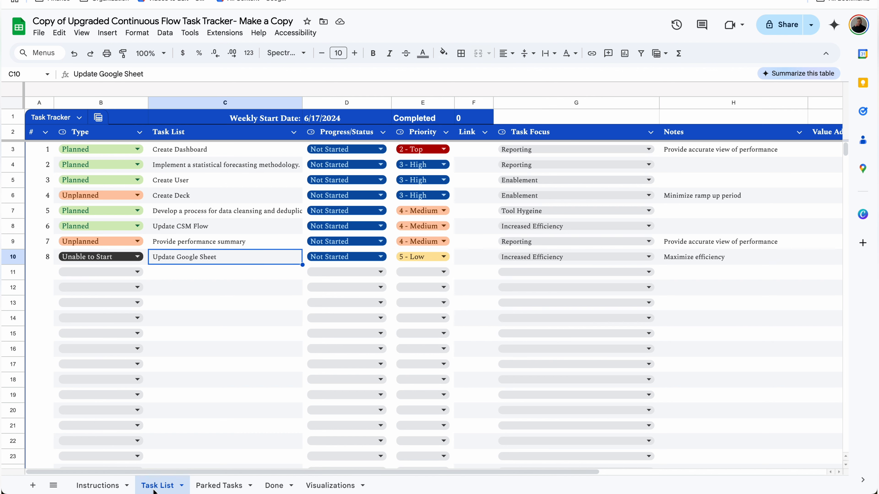
# Duplicate the Task List sheet and rename the copy as Recurring.
pyautogui.rightClick(153, 489)
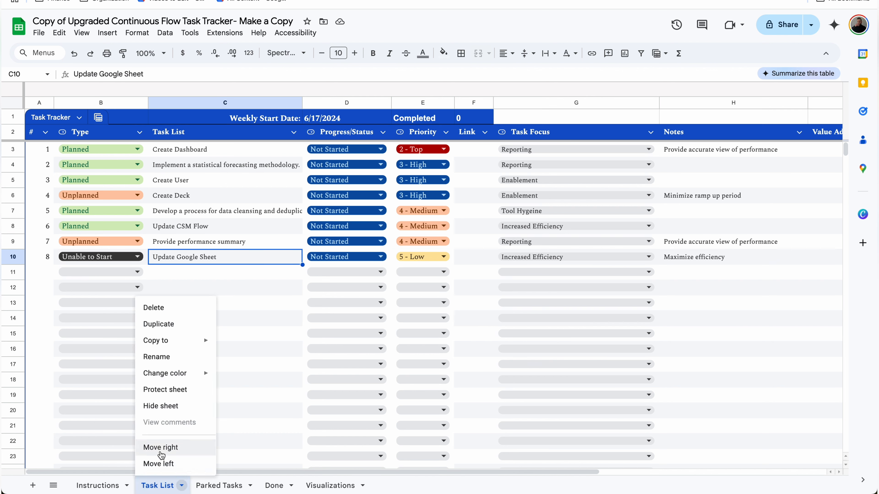
pyautogui.click(190, 330)
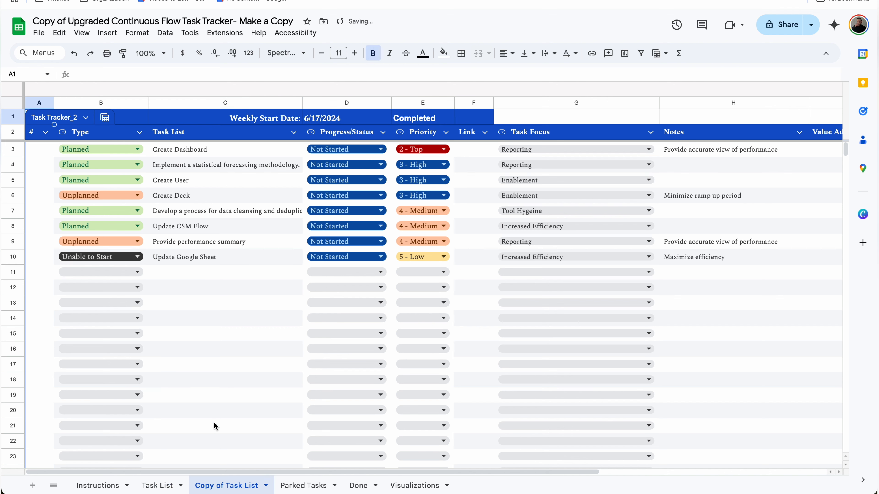
pyautogui.rightClick(226, 482)
pyautogui.click(225, 364)
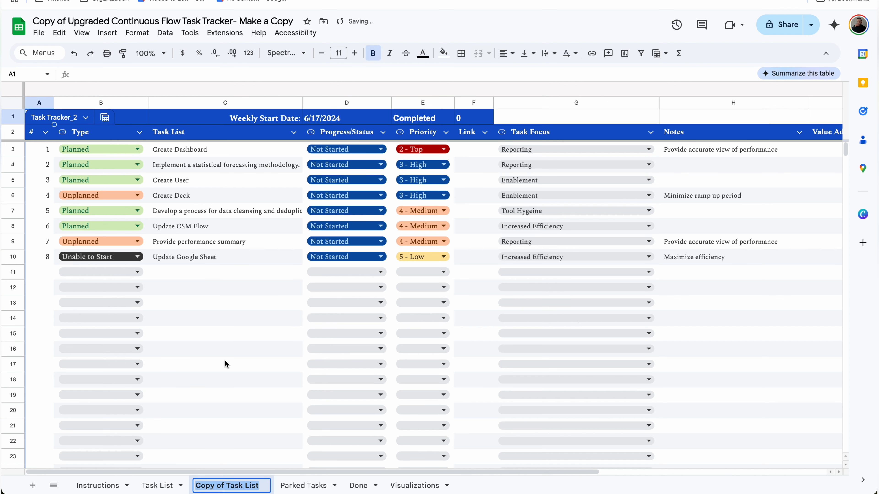
pyautogui.write('Recurring')
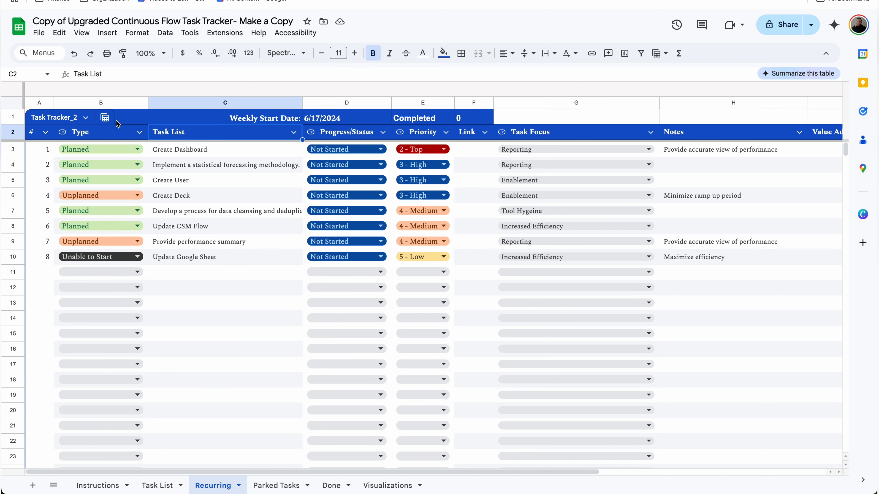
# Delete the Weekly Start Date row and every column after Task Focus from the Recurring sheet.
pyautogui.rightClick(13, 117)
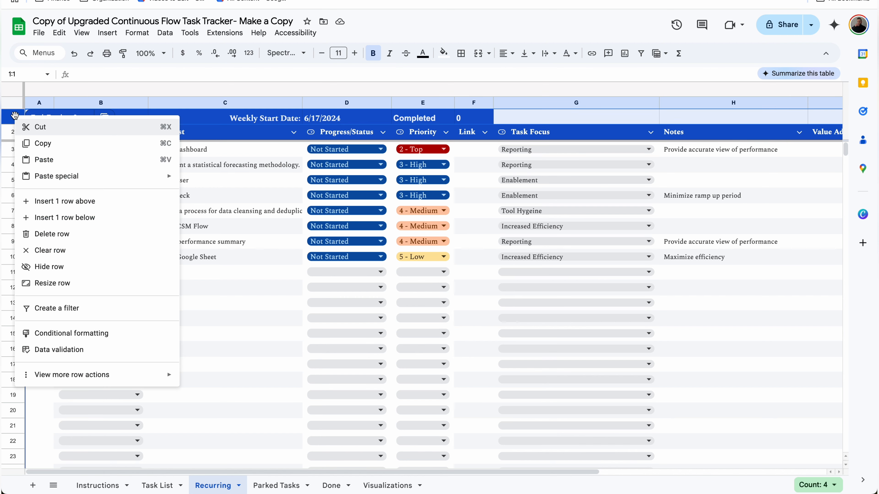
pyautogui.click(98, 239)
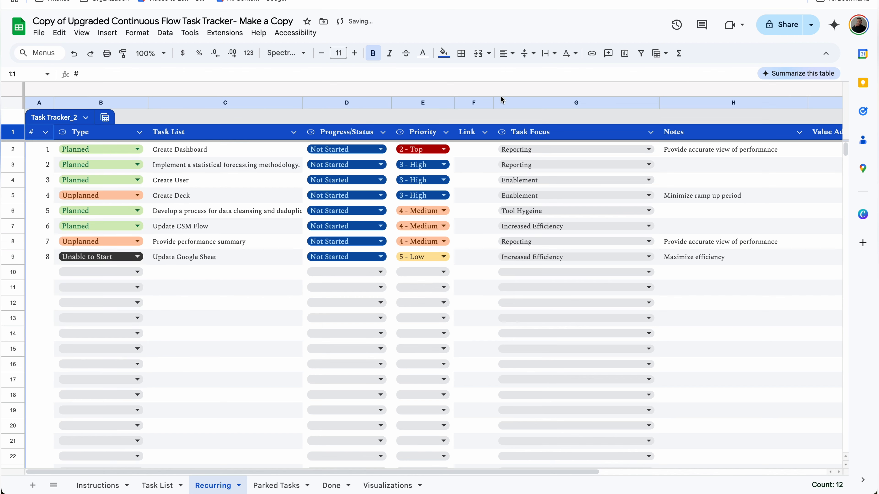
pyautogui.click(702, 103)
pyautogui.press('shift+super+Right')
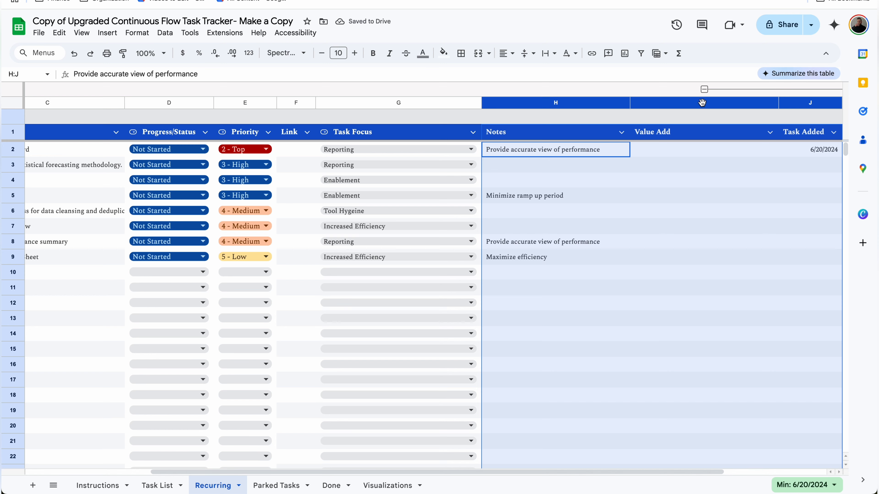
pyautogui.rightClick(702, 103)
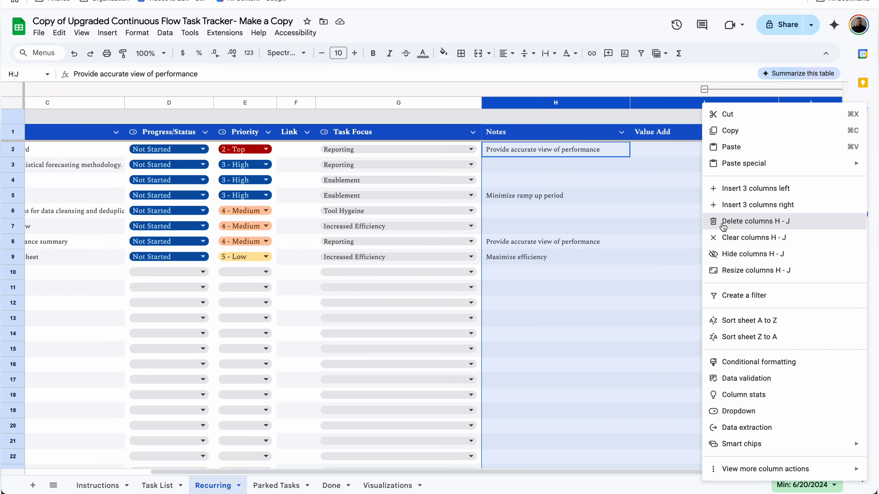
pyautogui.click(715, 178)
pyautogui.click(715, 177)
pyautogui.moveTo(701, 102); pyautogui.dragTo(728, 102)
pyautogui.rightClick(728, 103)
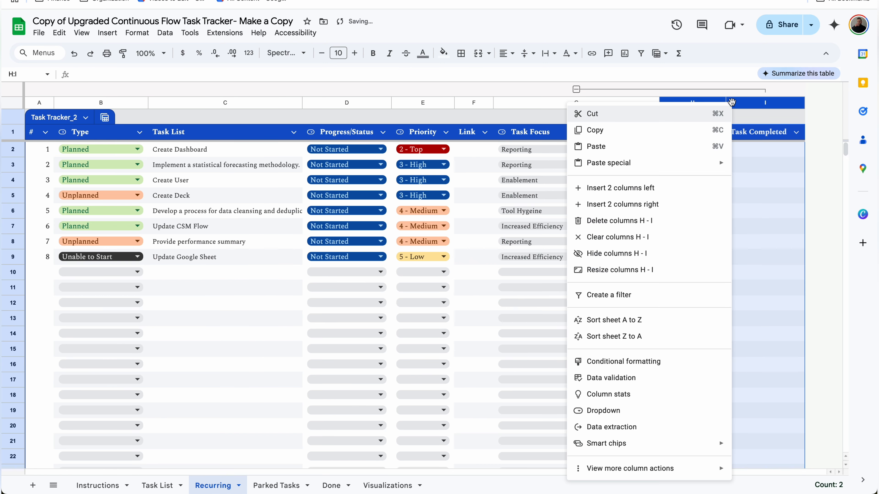
pyautogui.click(650, 220)
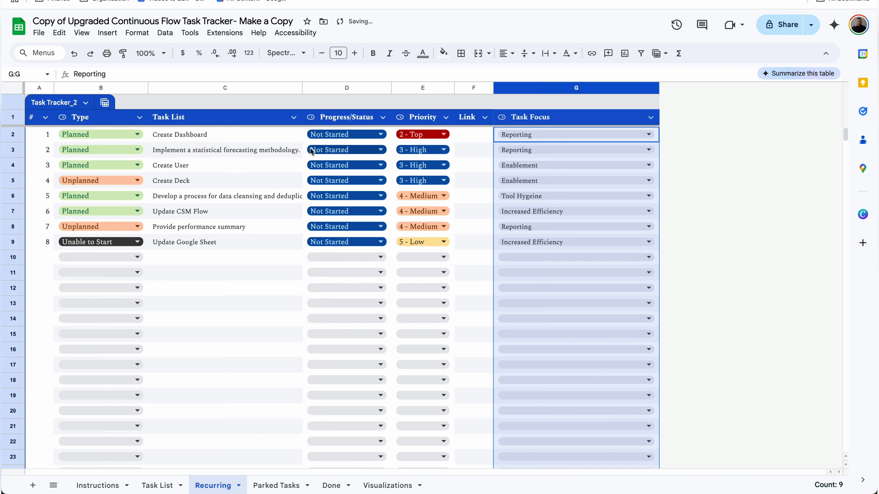
# Rename the table on the Recurring sheet as Recurring.
pyautogui.click(36, 103)
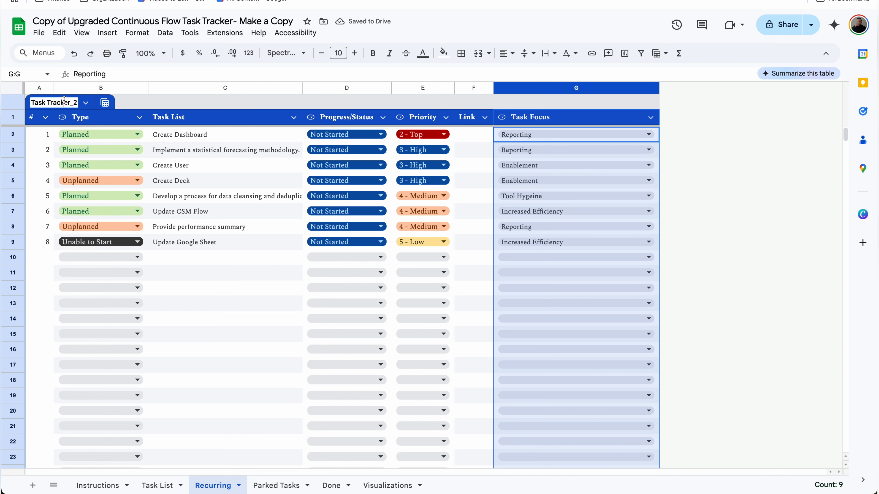
pyautogui.hotkey('ctrl', 'a')
pyautogui.press('BackSpace')
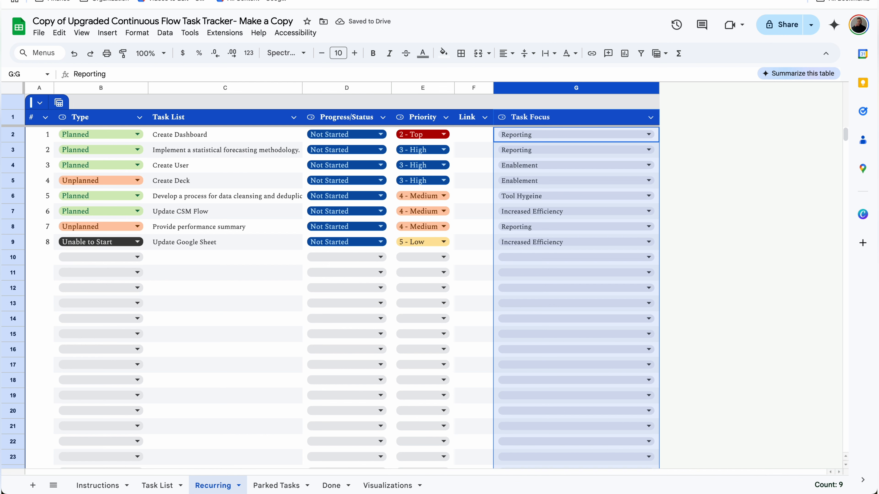
pyautogui.write('Recurring')
pyautogui.press('Return')
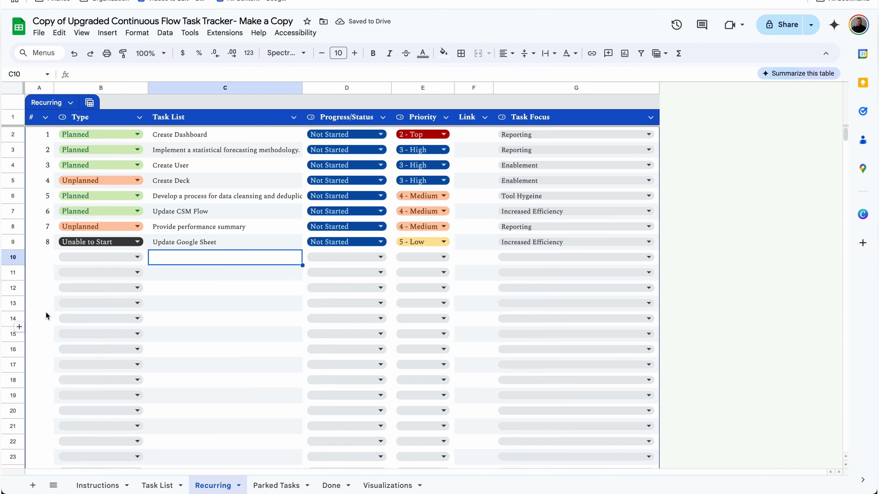
# Delete rows 13 to 1032 from the Recurring sheet.
pyautogui.click(13, 302)
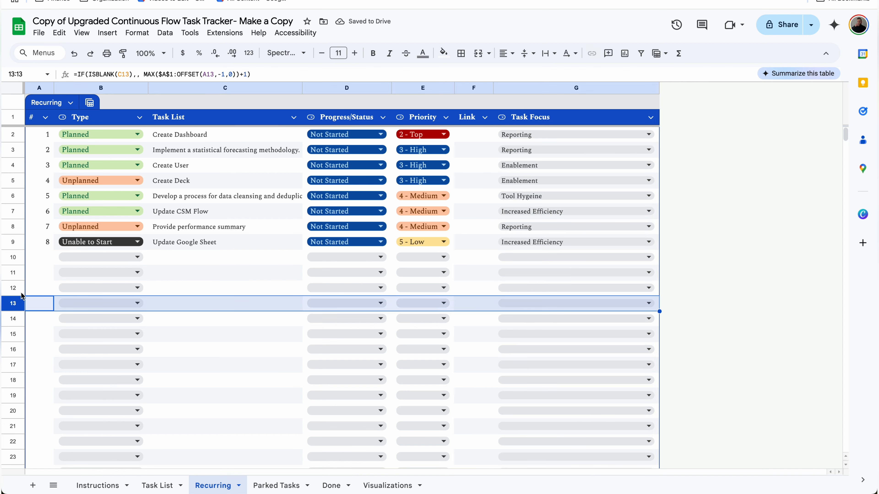
pyautogui.press('super+shift+Down')
pyautogui.rightClick(21, 295)
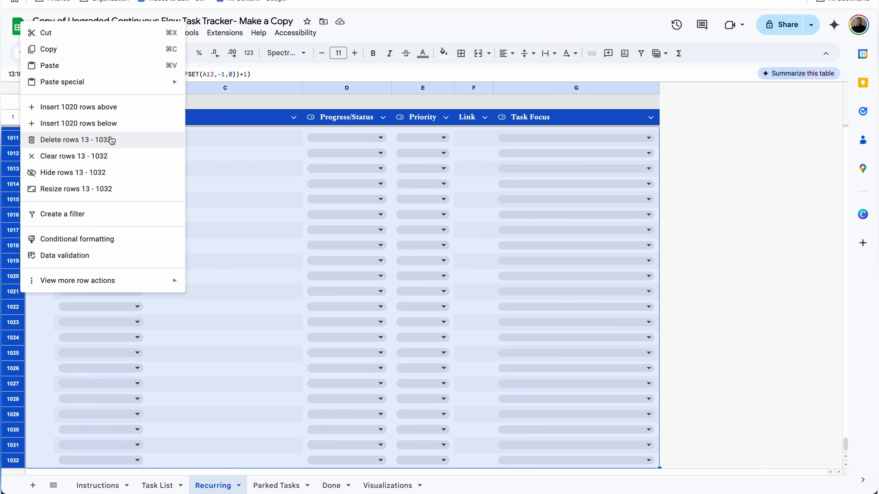
pyautogui.click(111, 141)
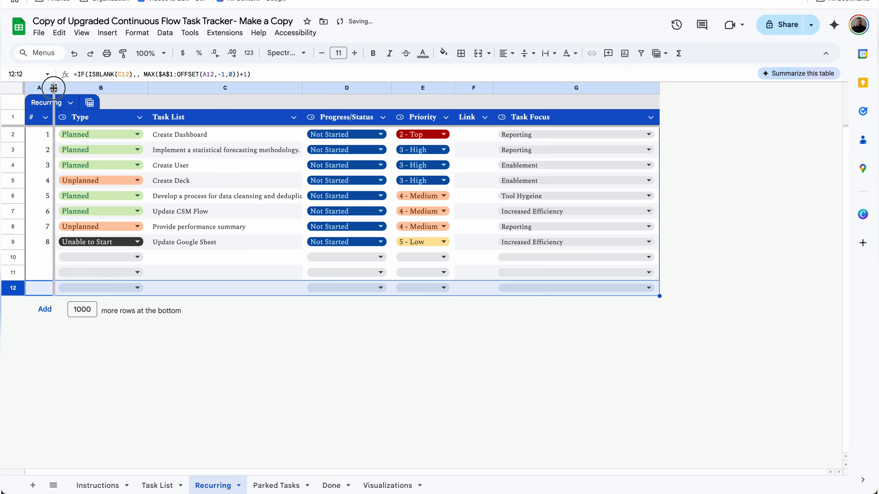
# Widen the # column of the Recurring table and clear its formulas in A2:A12.
pyautogui.moveTo(53, 87); pyautogui.dragTo(115, 88)
pyautogui.moveTo(94, 134); pyautogui.dragTo(72, 306)
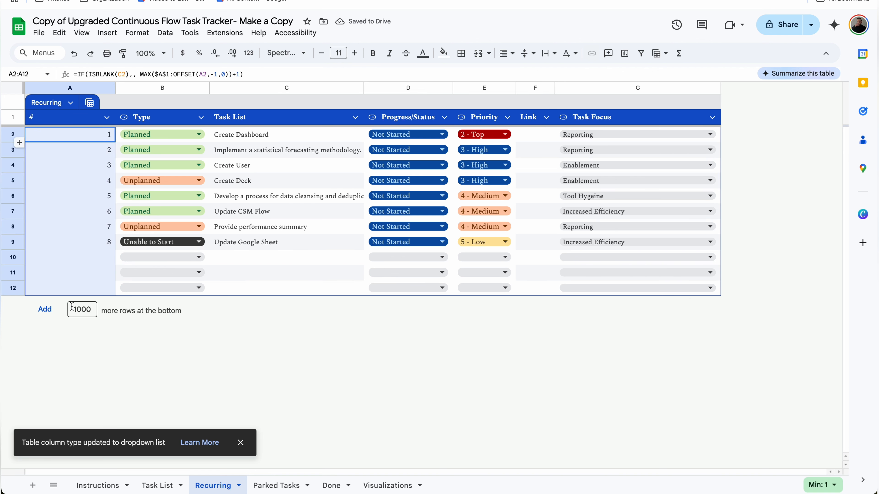
pyautogui.press('Delete')
pyautogui.click(101, 134)
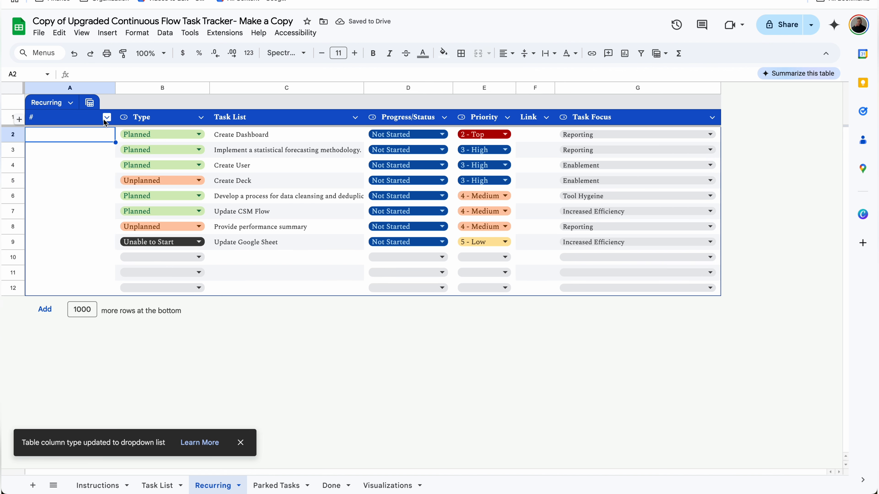
# Change the column type of the Recurring table's # column to Dropdown.
pyautogui.click(107, 117)
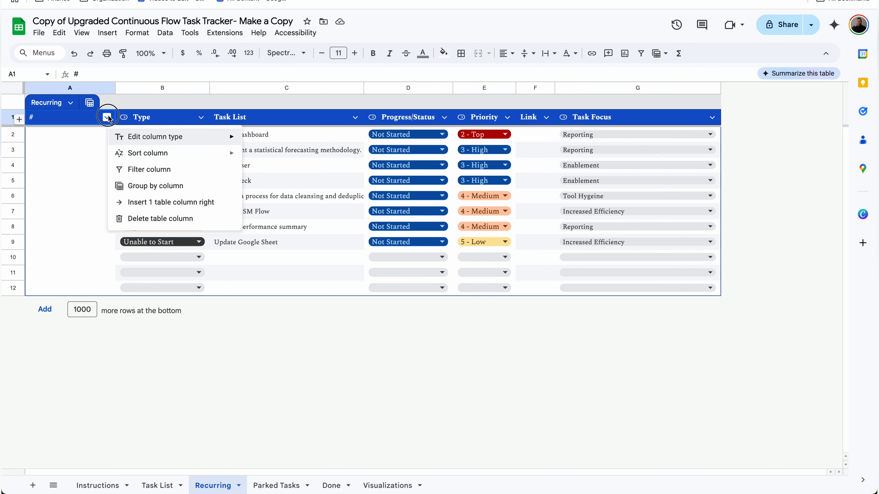
pyautogui.moveTo(175, 136)
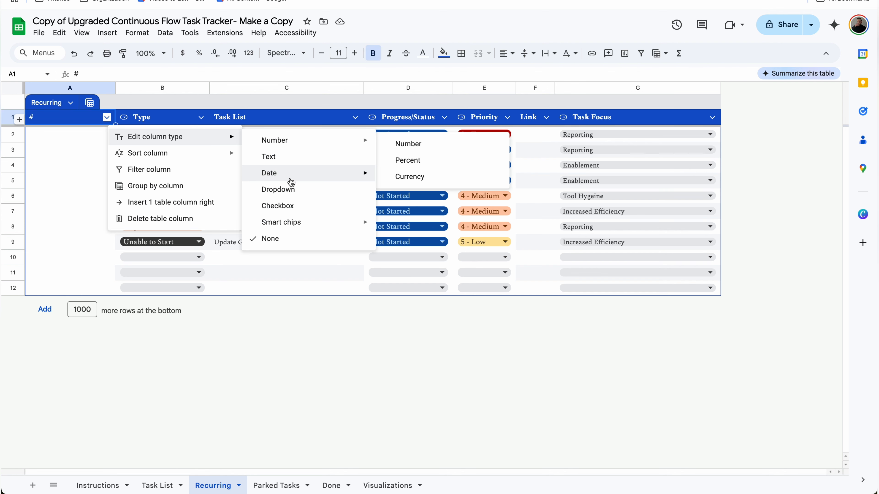
pyautogui.click(290, 189)
# Enter Monday, Tuesday and Wednesday as the first options of the # column's dropdown.
pyautogui.click(771, 181)
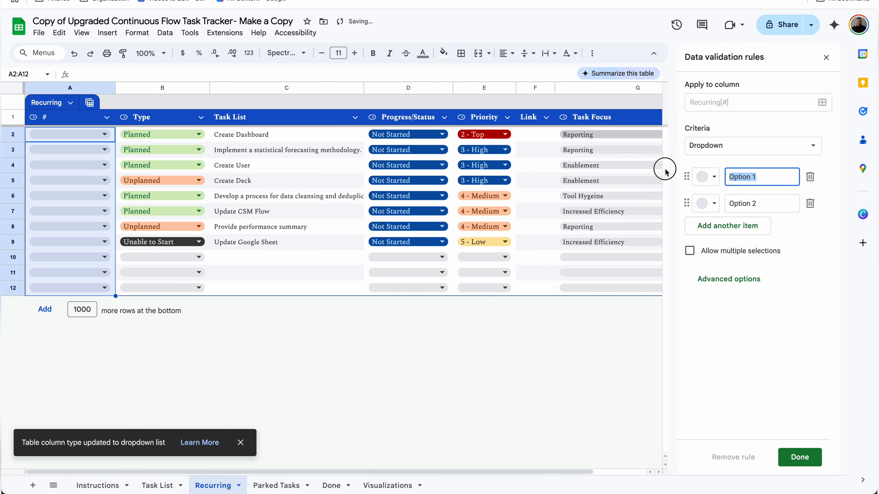
pyautogui.write('Mond')
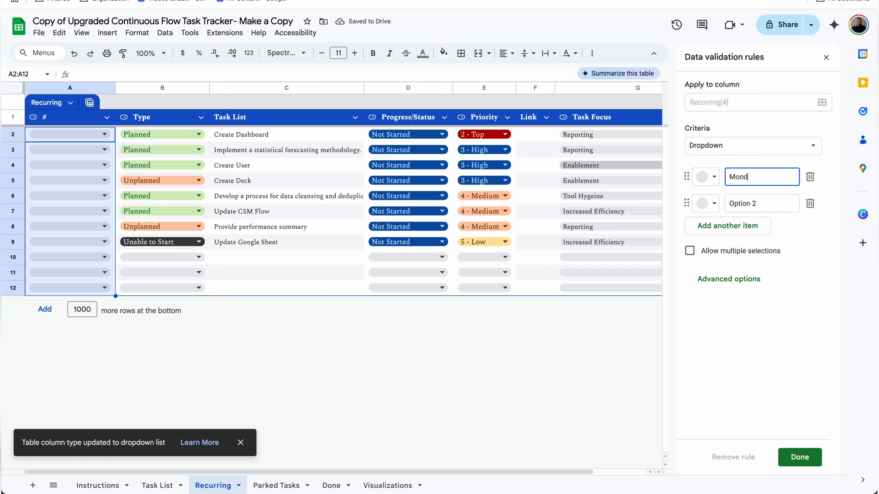
pyautogui.write('ay')
pyautogui.press('Return')
pyautogui.press('Return')
pyautogui.write('W')
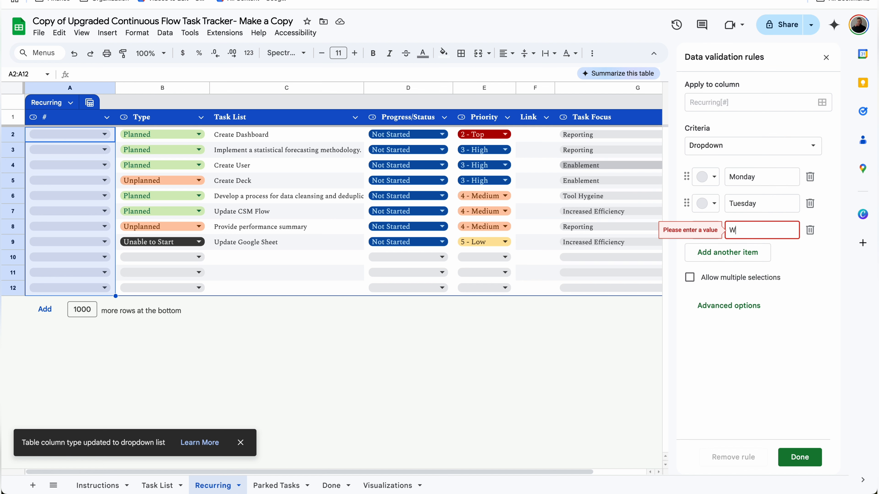
pyautogui.write('ednesday')
pyautogui.press('Return')
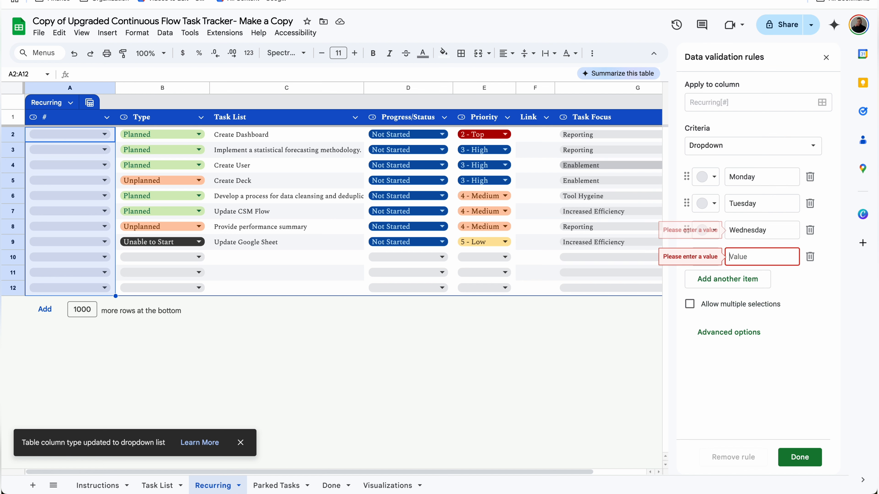
# Add Thursday, Friday, Saturday, Sunday and Monthly as further options of the # column's dropdown.
pyautogui.write('Thursday')
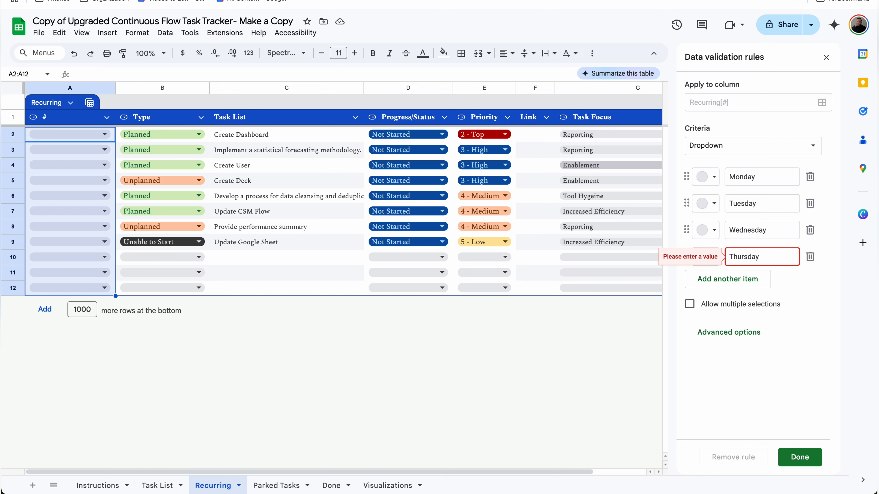
pyautogui.press('Return')
pyautogui.write('Friday')
pyautogui.press('Return')
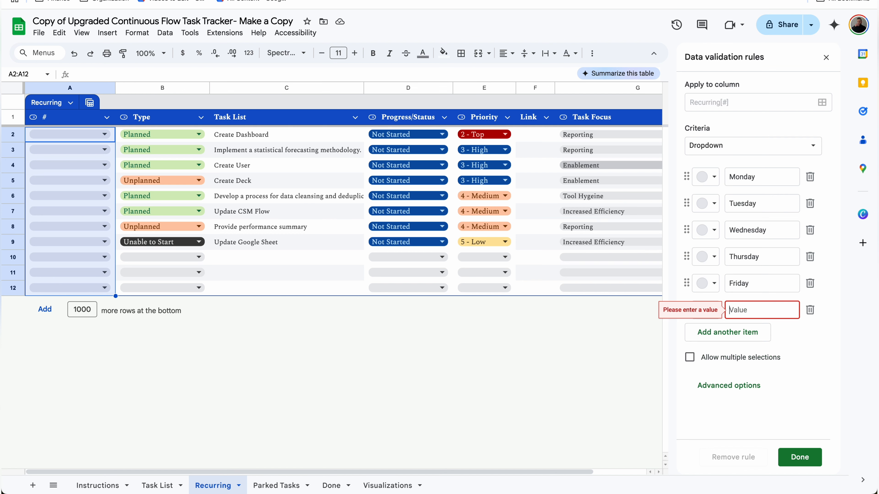
pyautogui.write('Saturday')
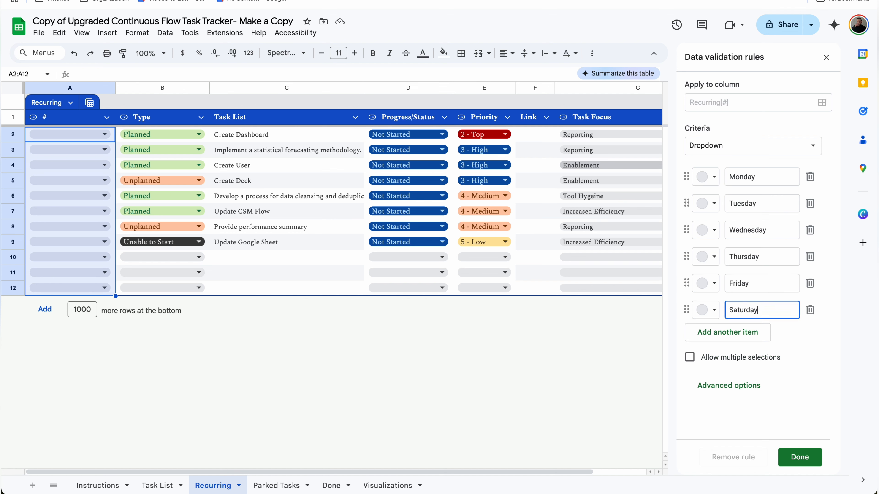
pyautogui.press('Return')
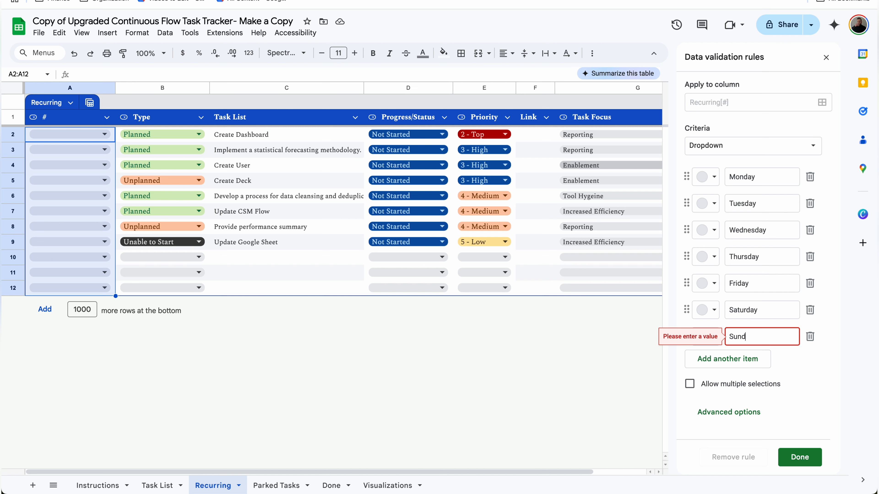
pyautogui.press('Return')
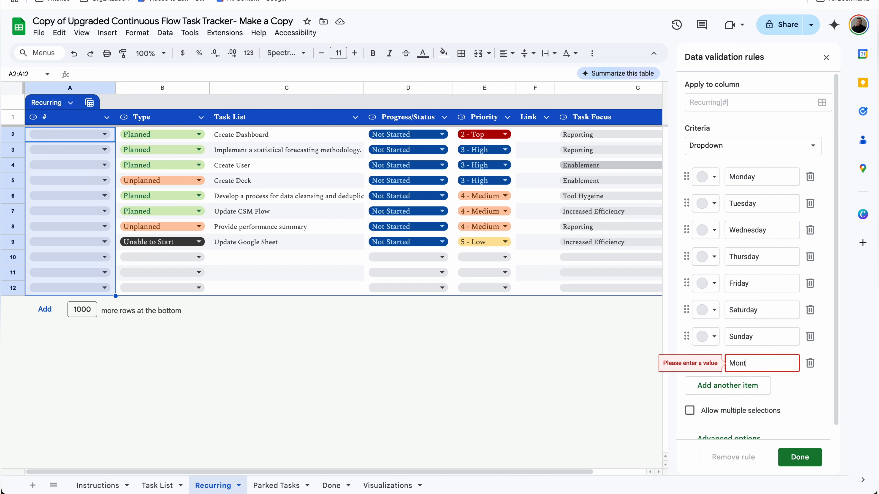
# Color Monday red, Tuesday orange, Wednesday yellow, Thursday light blue, Friday blue-gray, Saturday purple, Sunday light green and Monthly dark green, and save the dropdown rule.
pyautogui.click(705, 309)
pyautogui.click(819, 352)
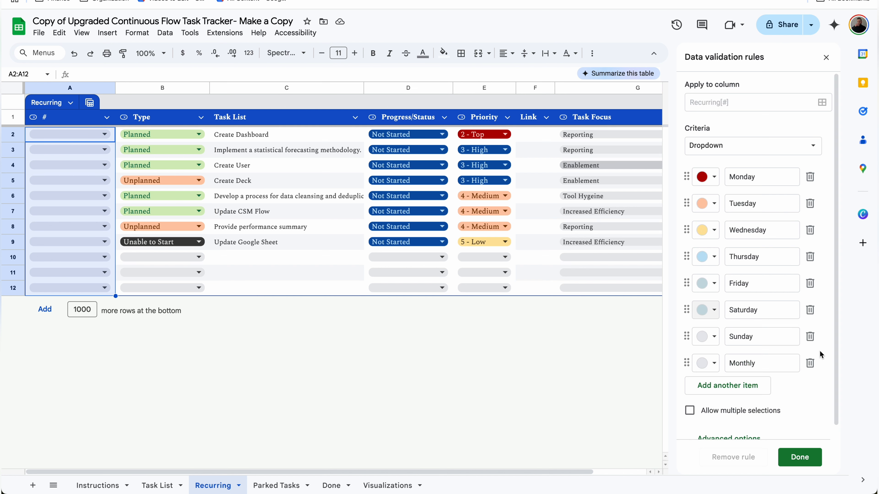
pyautogui.click(705, 336)
pyautogui.click(705, 309)
pyautogui.click(824, 363)
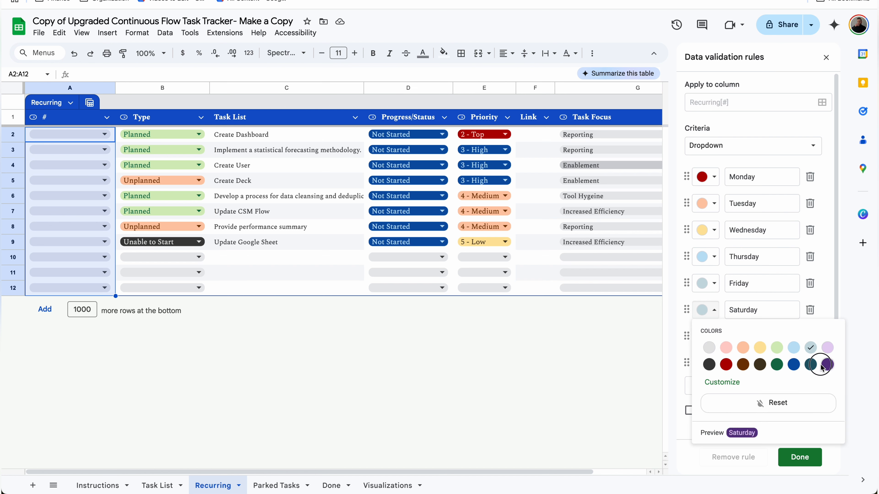
pyautogui.click(802, 454)
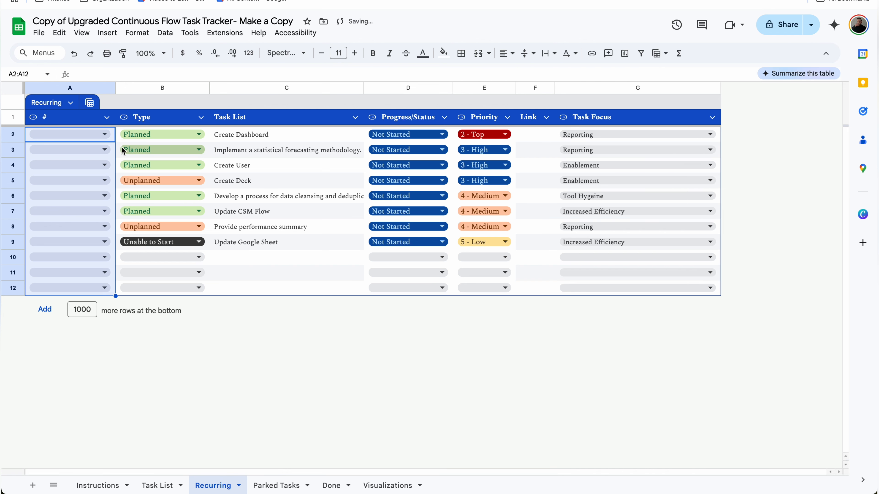
# Set the Create Dashboard task in row 2 to Monday with the type Weekly Recurring.
pyautogui.click(104, 134)
pyautogui.click(72, 150)
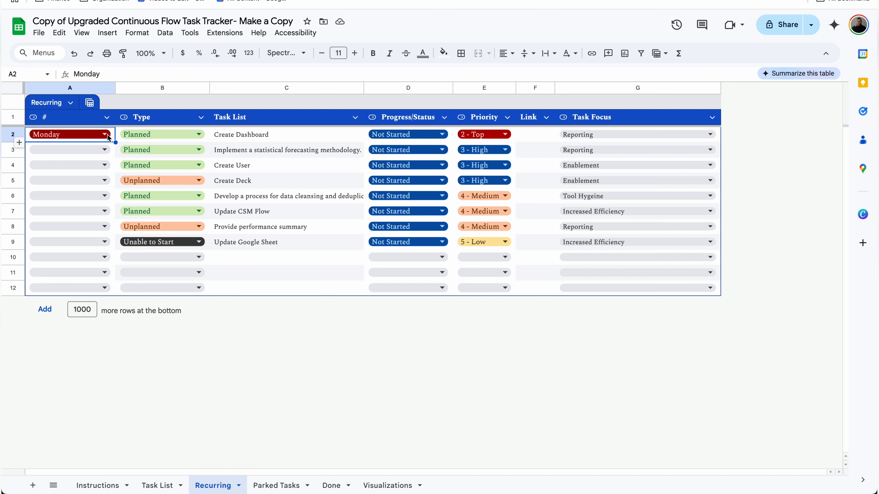
pyautogui.click(199, 134)
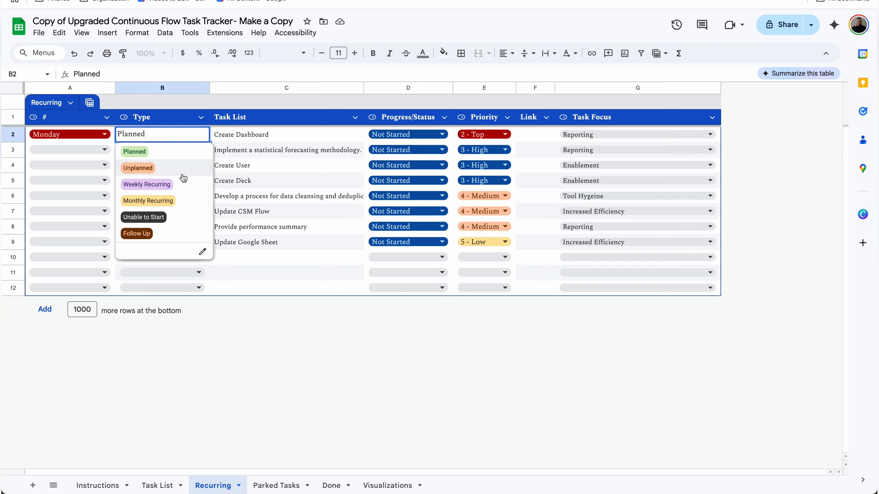
pyautogui.click(146, 185)
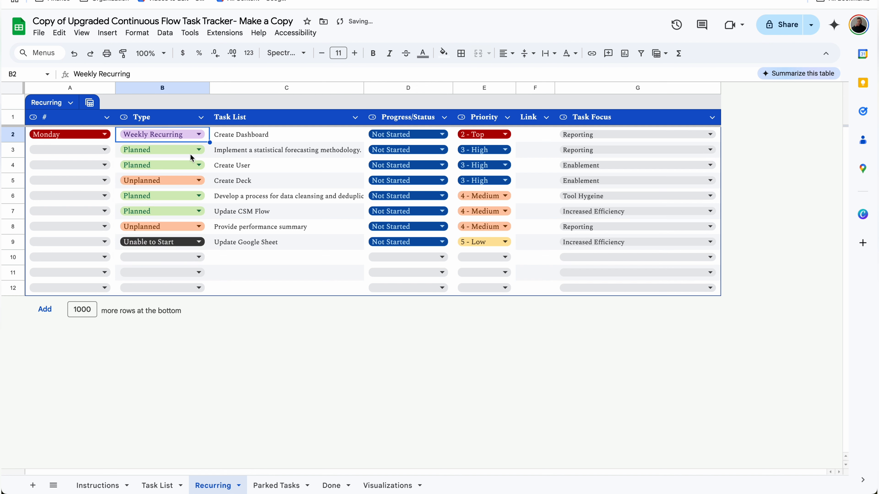
# Fill Weekly Recurring down the Type column to row 9, and set the Update Google Sheet task's type to Monthly Recurring.
pyautogui.moveTo(208, 142); pyautogui.dragTo(199, 242)
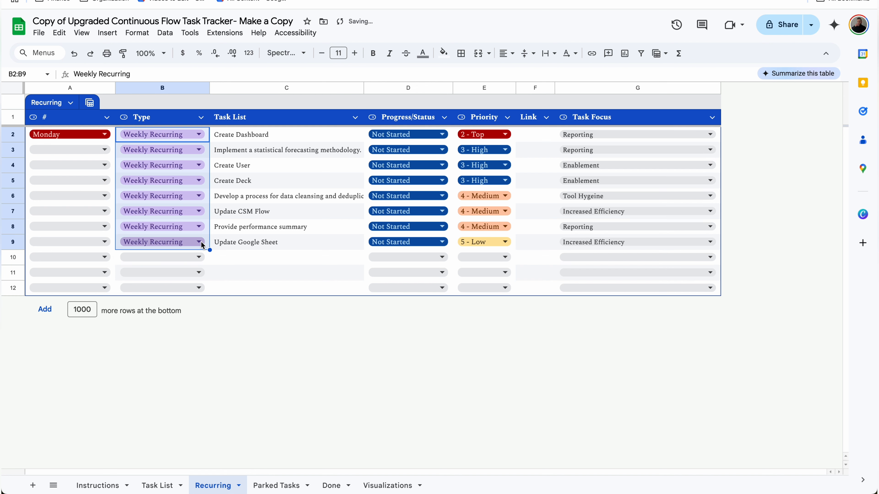
pyautogui.doubleClick(200, 241)
pyautogui.click(148, 308)
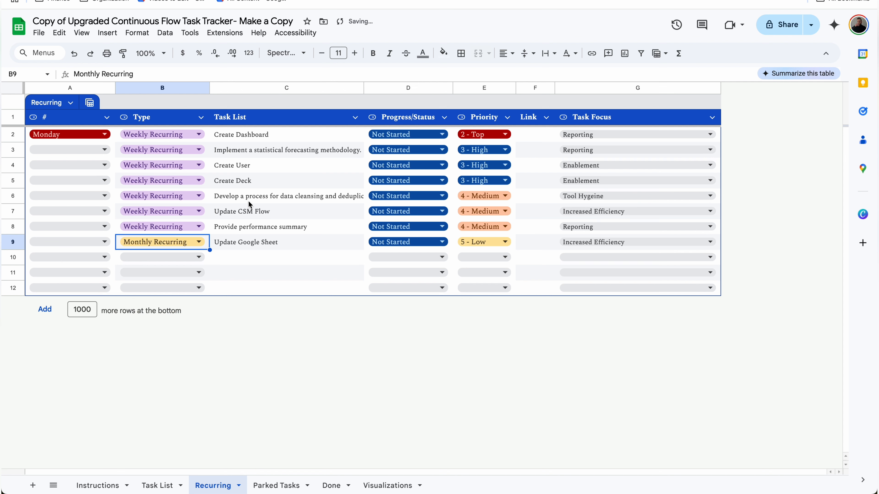
pyautogui.click(238, 240)
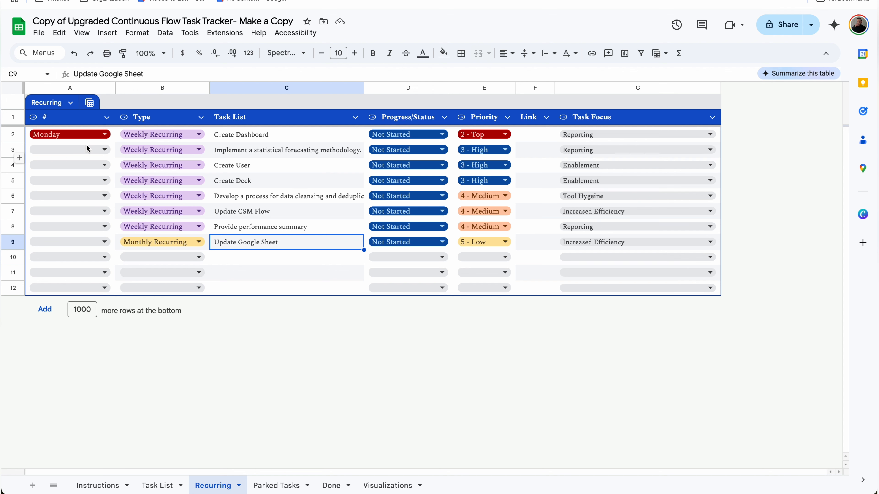
# Set A3:A9 to Tuesday, Wednesday, Friday, Thursday, Saturday, Sunday and Monthly, one per row in that order.
pyautogui.click(69, 150)
pyautogui.click(44, 183)
pyautogui.click(79, 164)
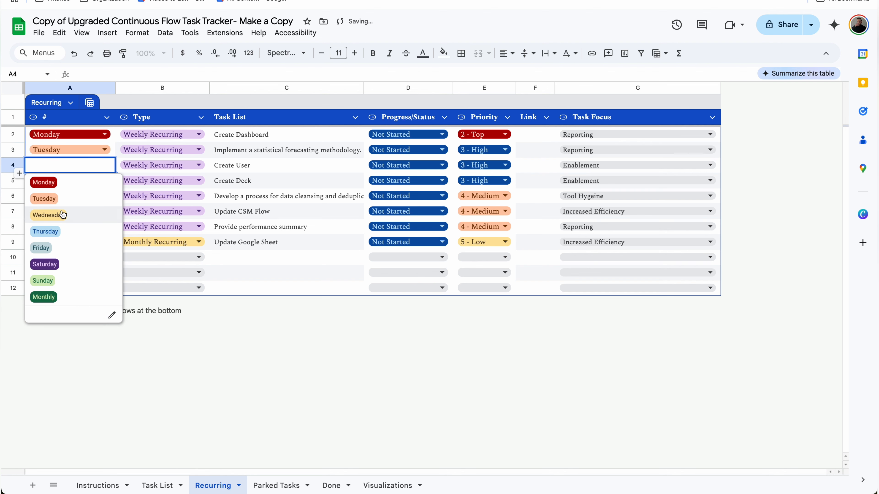
pyautogui.click(49, 215)
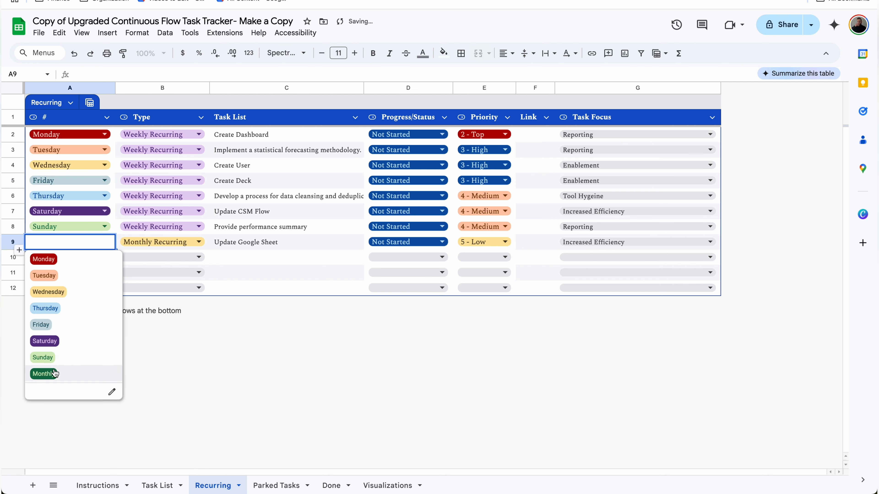
pyautogui.click(43, 374)
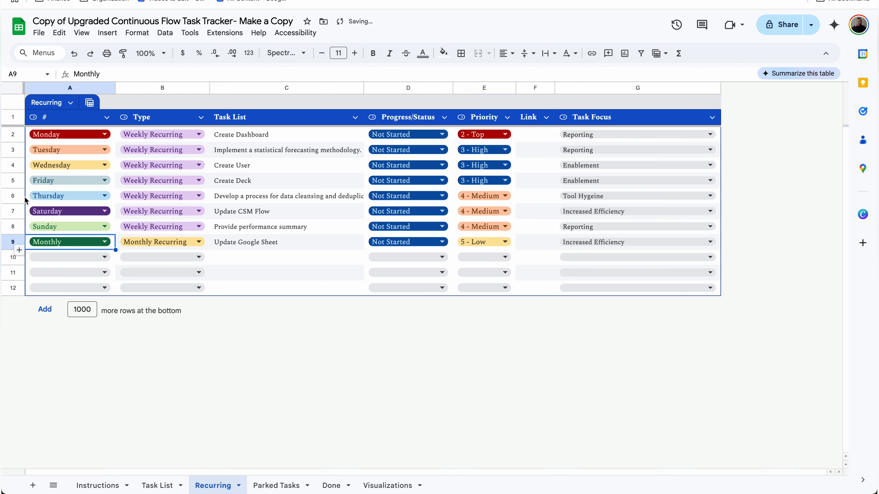
# Move the Friday row below the Thursday row in the Recurring table.
pyautogui.click(15, 182)
pyautogui.moveTo(16, 182); pyautogui.dragTo(16, 200)
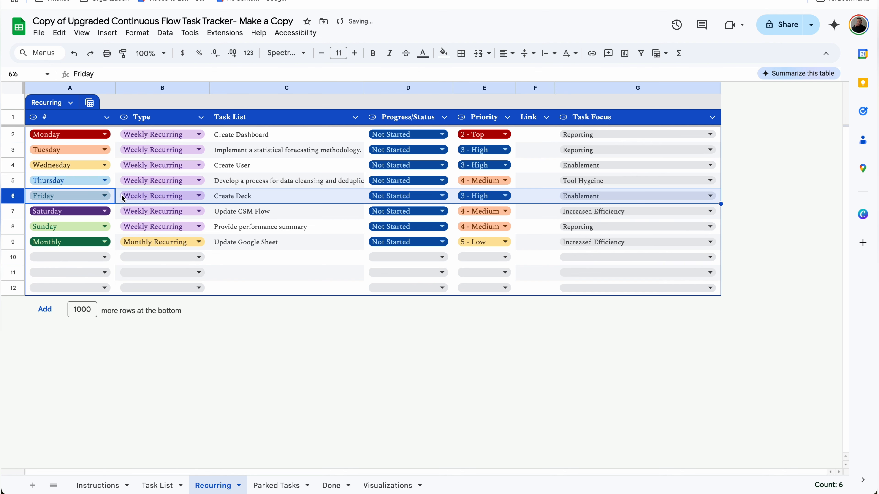
pyautogui.click(248, 197)
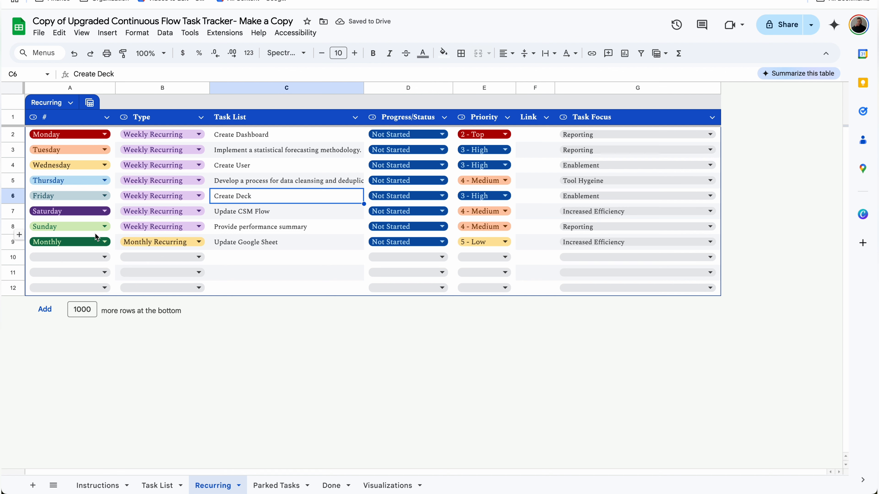
# Change the Recurring table's header color to purple.
pyautogui.click(76, 104)
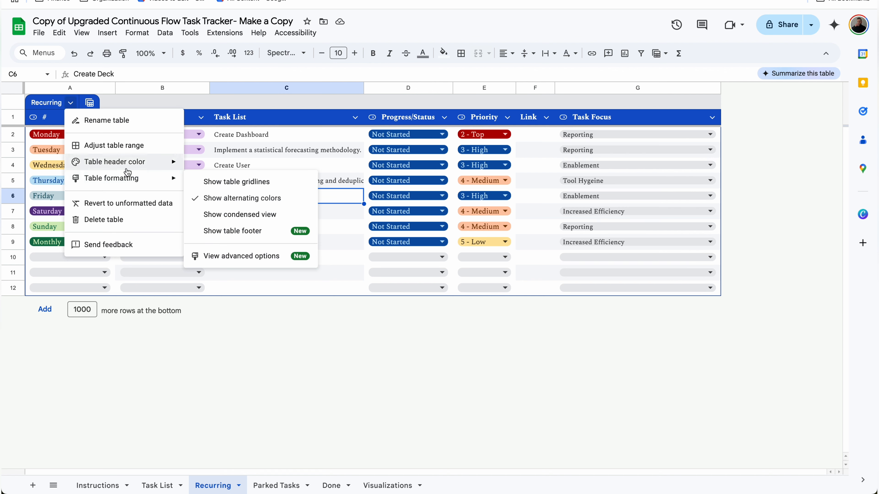
pyautogui.moveTo(129, 166)
pyautogui.click(229, 177)
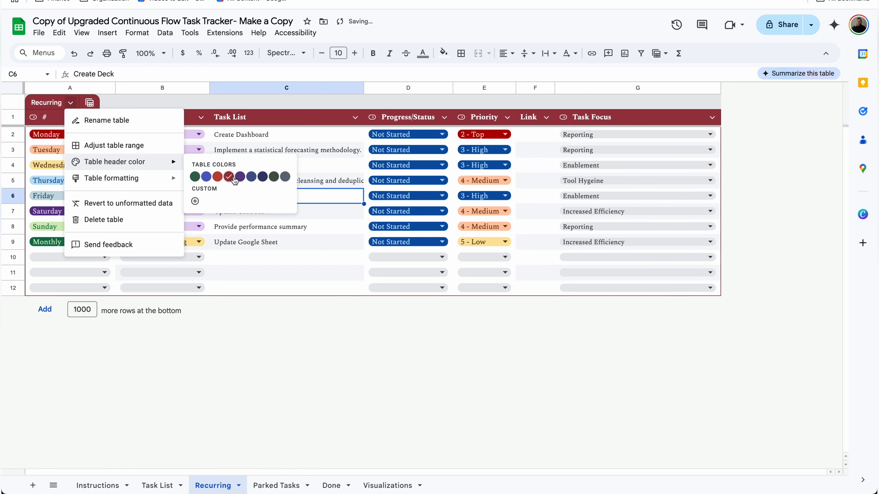
pyautogui.click(240, 177)
pyautogui.click(285, 149)
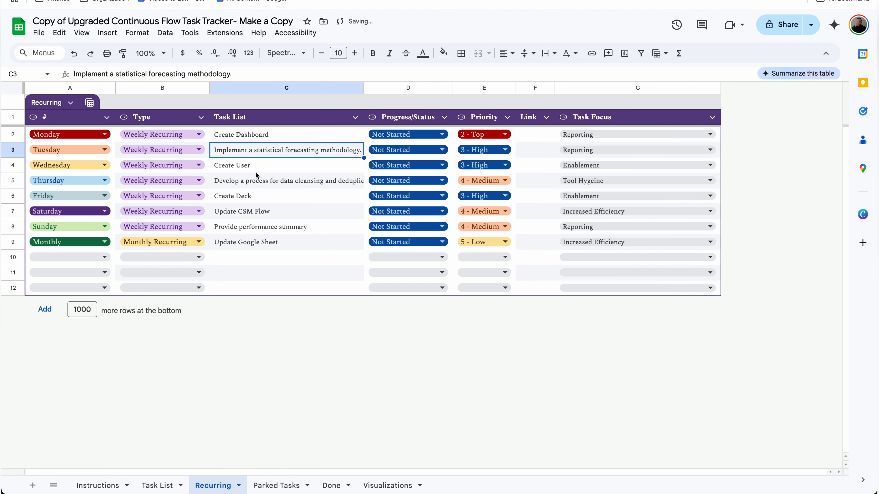
# View the Done sheet, and unhide and open the Visualizations Worksheet.
pyautogui.click(334, 484)
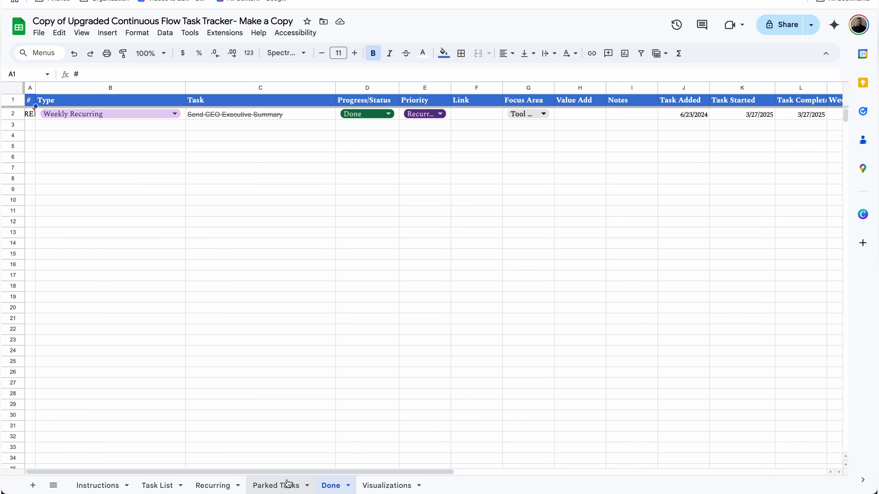
pyautogui.click(62, 483)
pyautogui.click(74, 464)
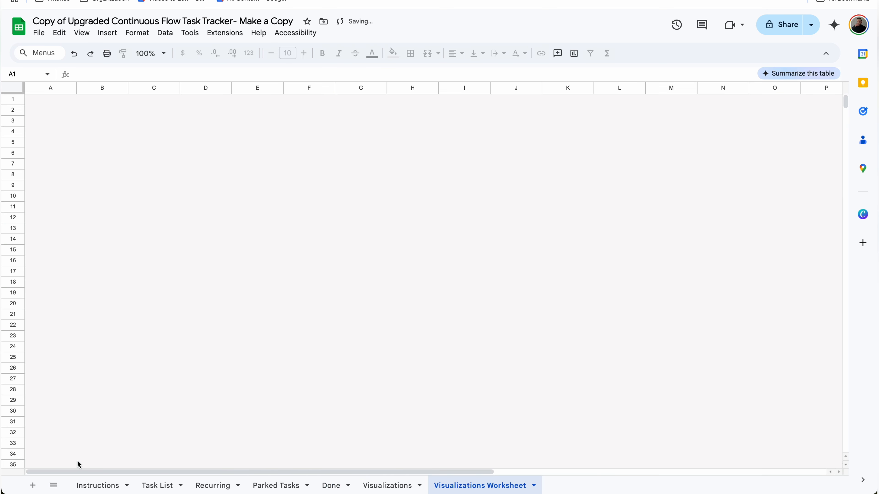
pyautogui.click(54, 486)
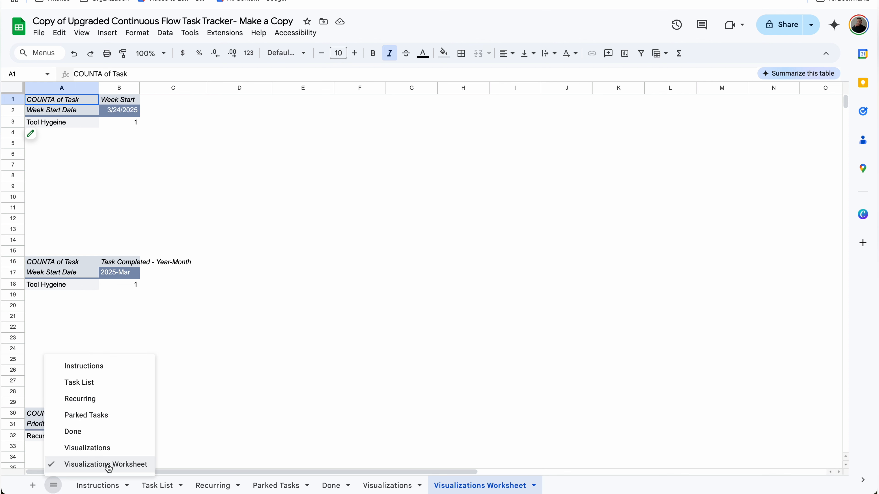
pyautogui.click(458, 490)
# Insert two blank rows above row 1 of the Visualizations Worksheet.
pyautogui.moveTo(13, 100); pyautogui.dragTo(13, 110)
pyautogui.rightClick(14, 110)
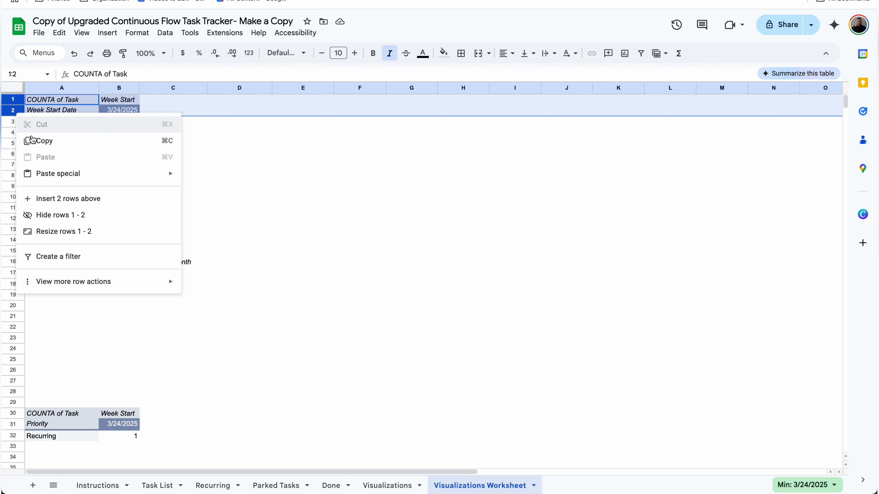
pyautogui.click(76, 200)
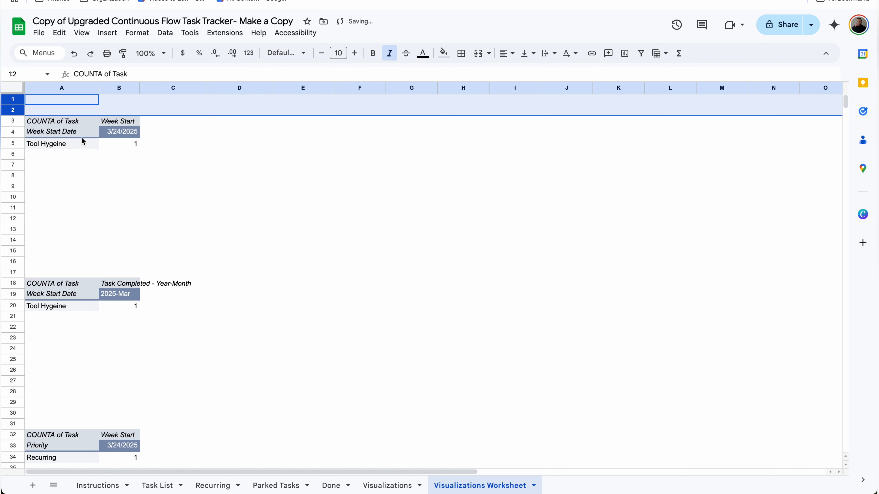
# Add a data validation rule to cell A1 that requires a valid date and rejects invalid input.
pyautogui.click(89, 102)
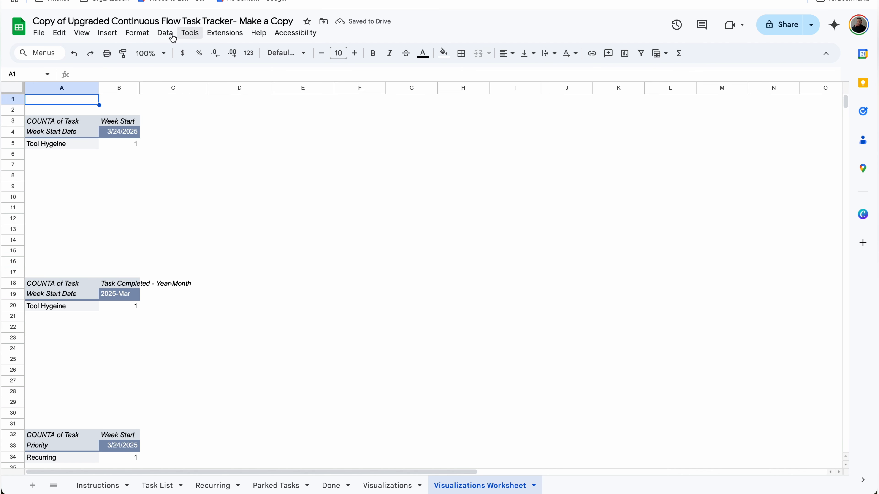
pyautogui.click(165, 32)
pyautogui.click(204, 258)
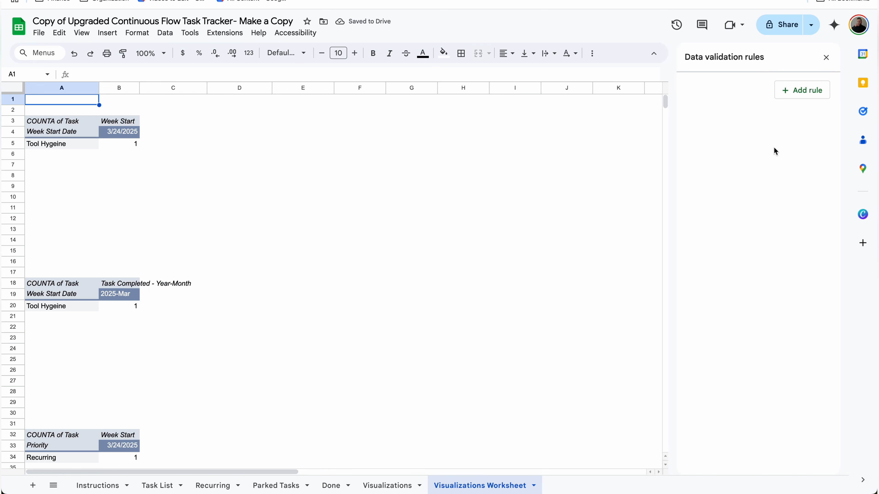
pyautogui.click(802, 92)
pyautogui.click(766, 146)
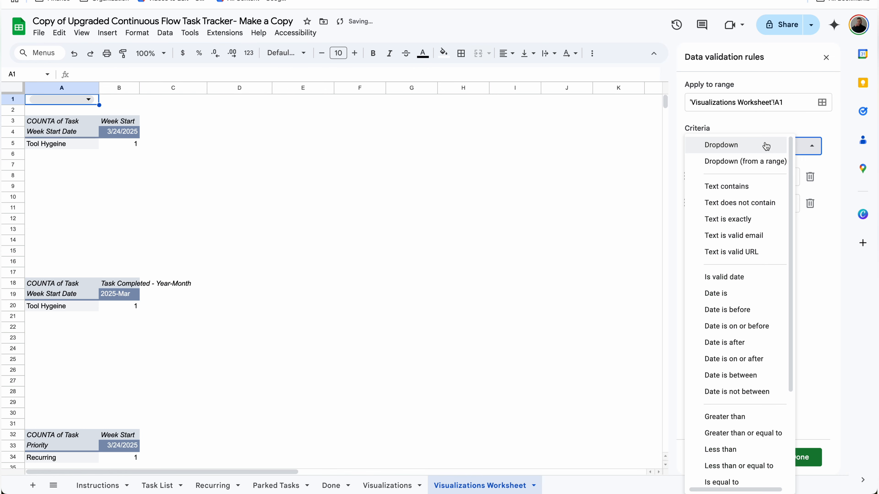
pyautogui.click(734, 277)
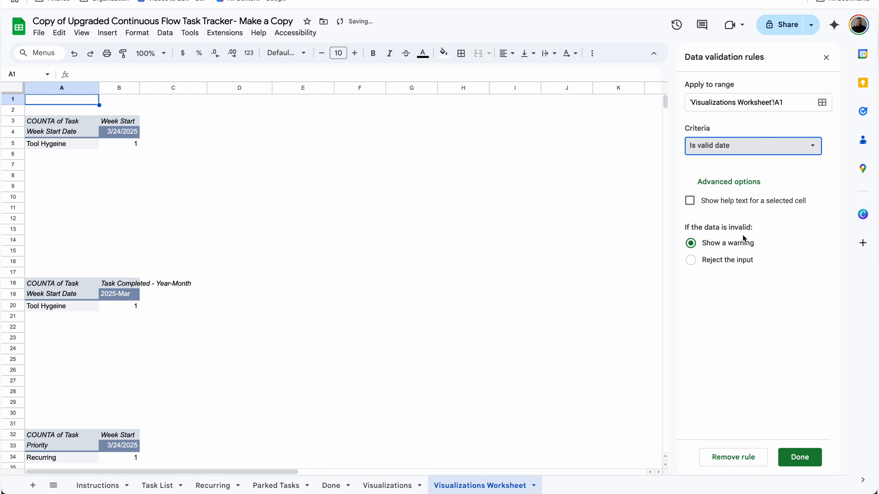
pyautogui.click(705, 265)
pyautogui.click(800, 457)
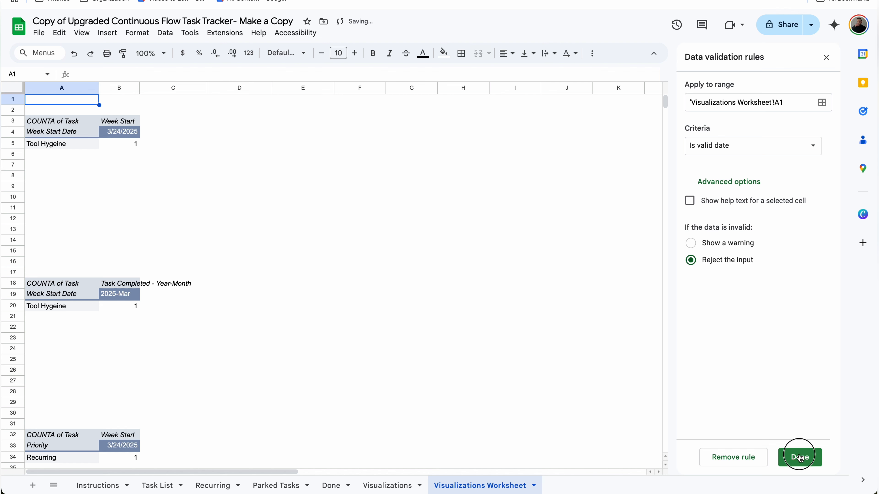
pyautogui.click(828, 58)
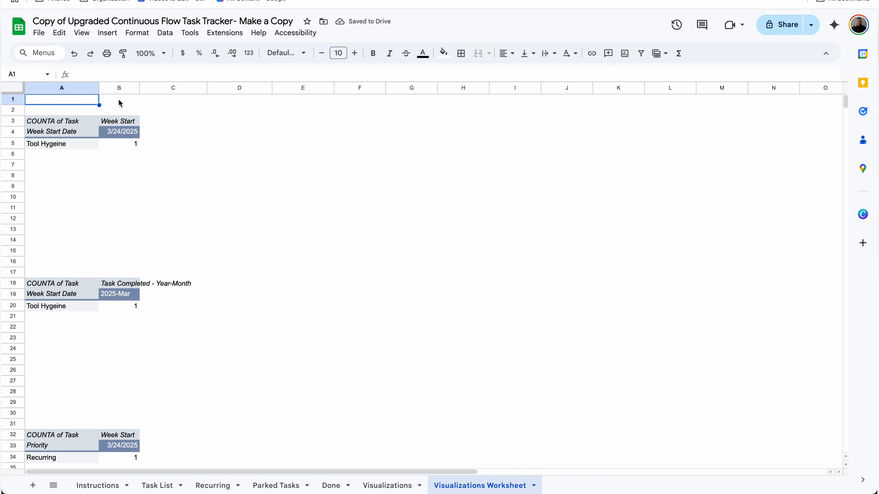
# Enter the date 9/1/2024 in cell A1 using the date picker.
pyautogui.doubleClick(86, 100)
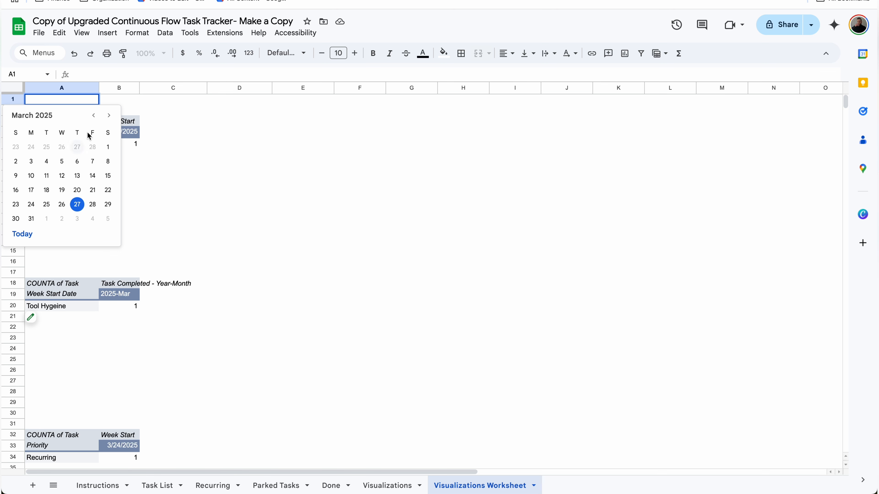
pyautogui.click(94, 115)
pyautogui.click(93, 116)
pyautogui.click(93, 115)
pyautogui.click(93, 115)
pyautogui.click(93, 116)
pyautogui.click(94, 116)
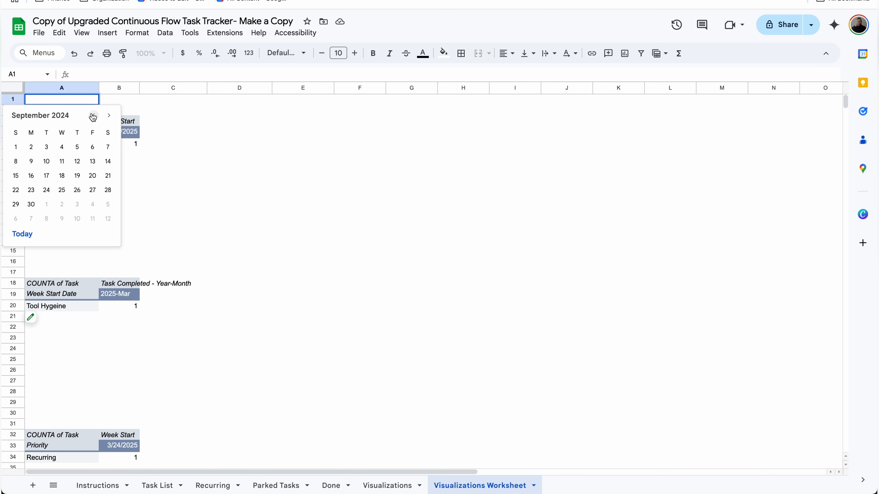
pyautogui.click(15, 146)
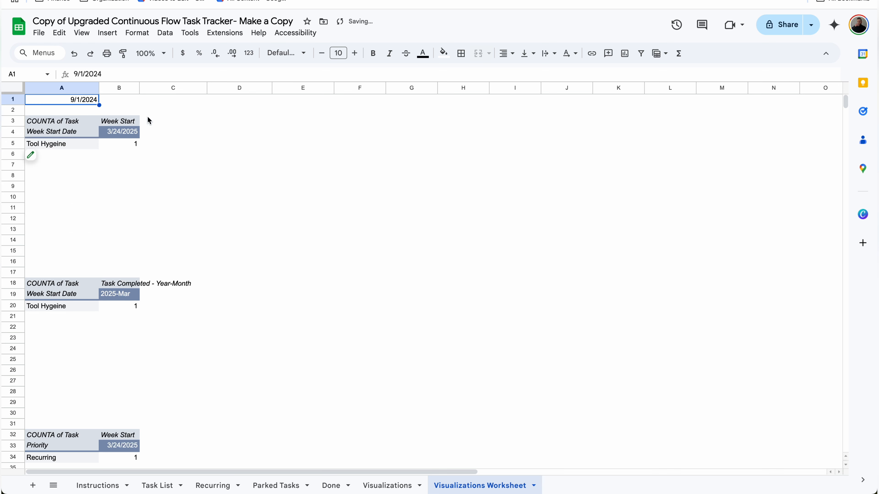
# Open the pivot table at row 3 for editing and add Task Completed to its filters.
pyautogui.click(55, 148)
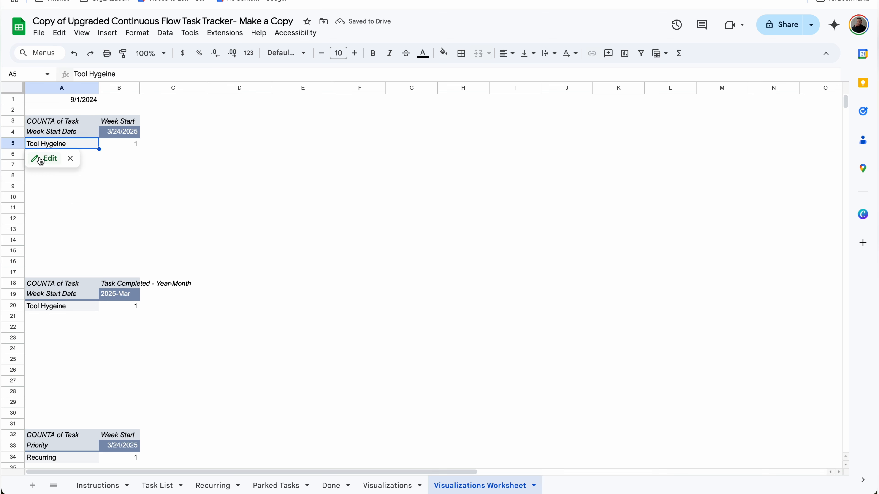
pyautogui.click(43, 159)
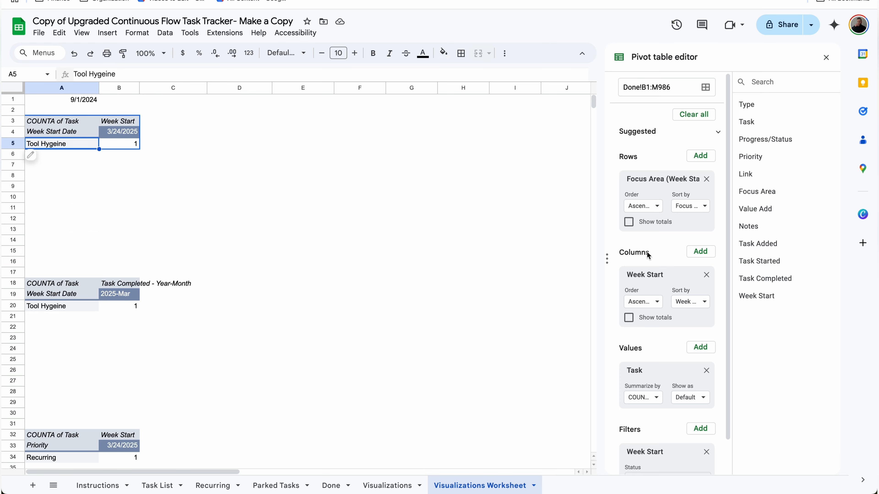
pyautogui.scroll(-1, 648, 255)
pyautogui.moveTo(765, 278); pyautogui.dragTo(666, 410)
# Set the row 3 pivot table's Task Completed filter to greater than or equal to =A1 and remove its Week Start filter.
pyautogui.click(665, 410)
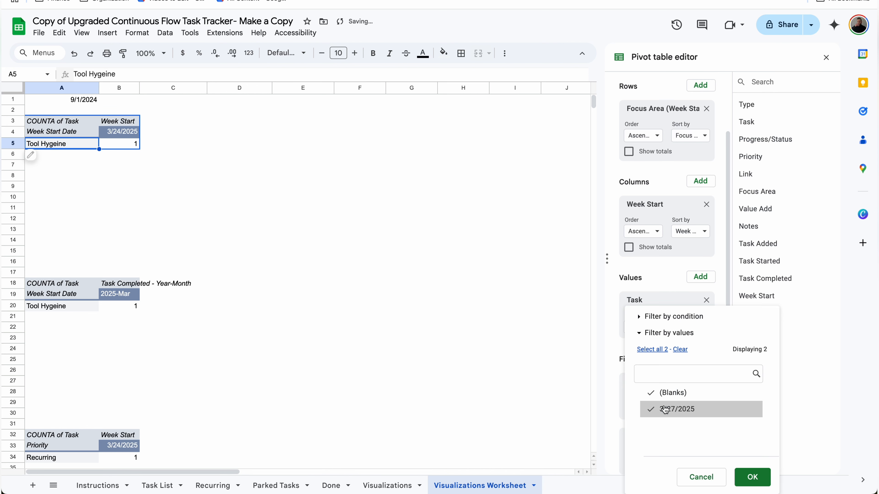
pyautogui.click(685, 316)
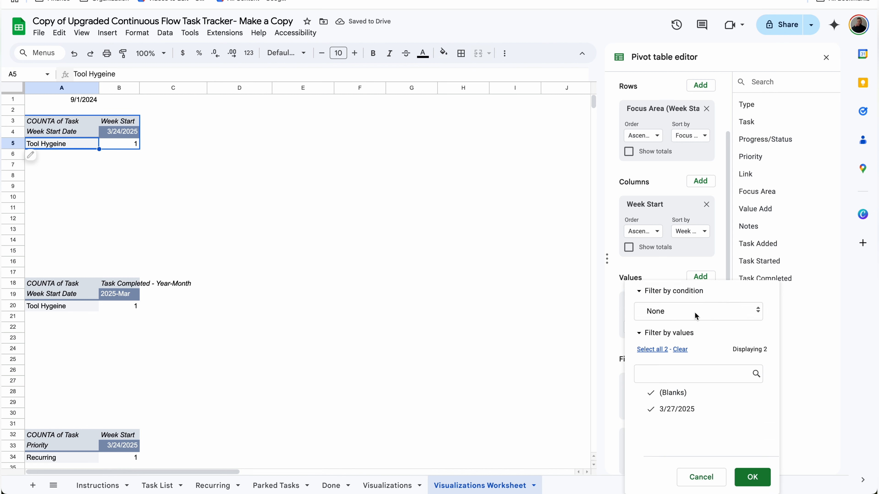
pyautogui.click(696, 315)
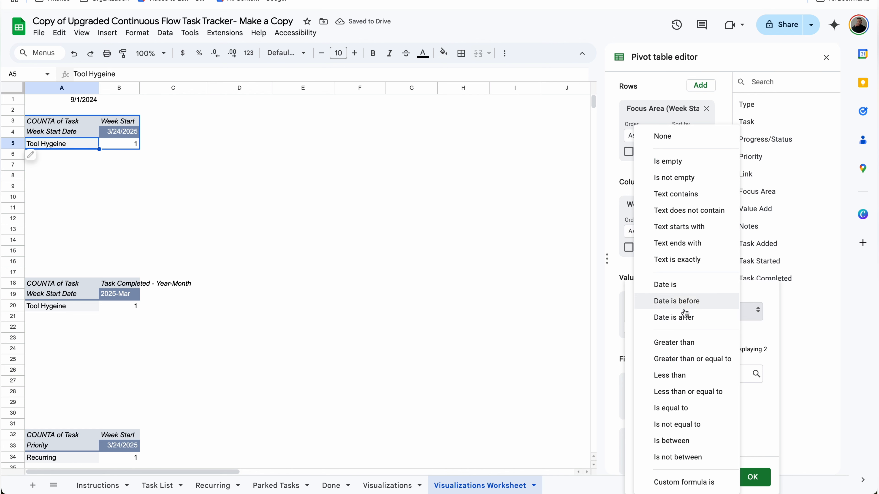
pyautogui.click(681, 362)
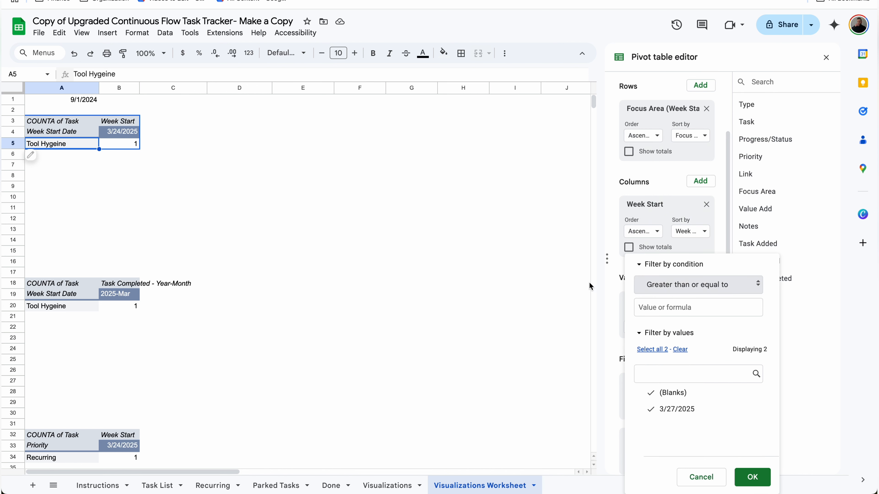
pyautogui.click(677, 314)
pyautogui.write('=')
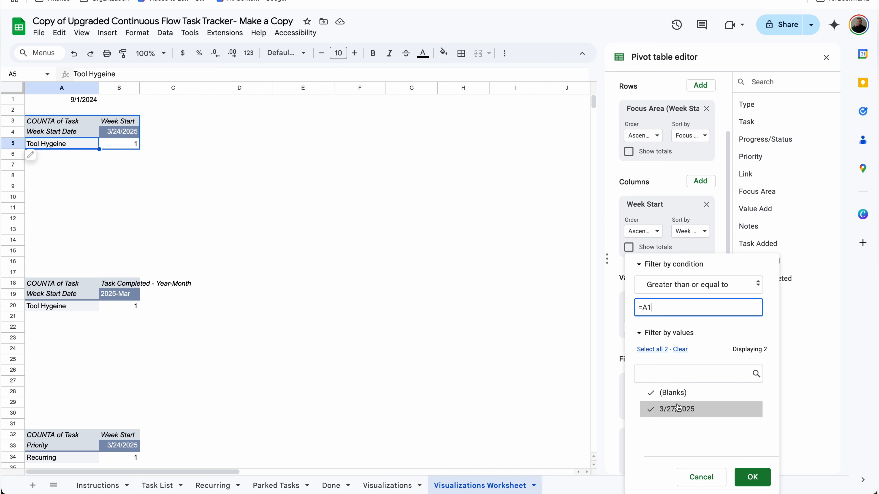
pyautogui.click(751, 477)
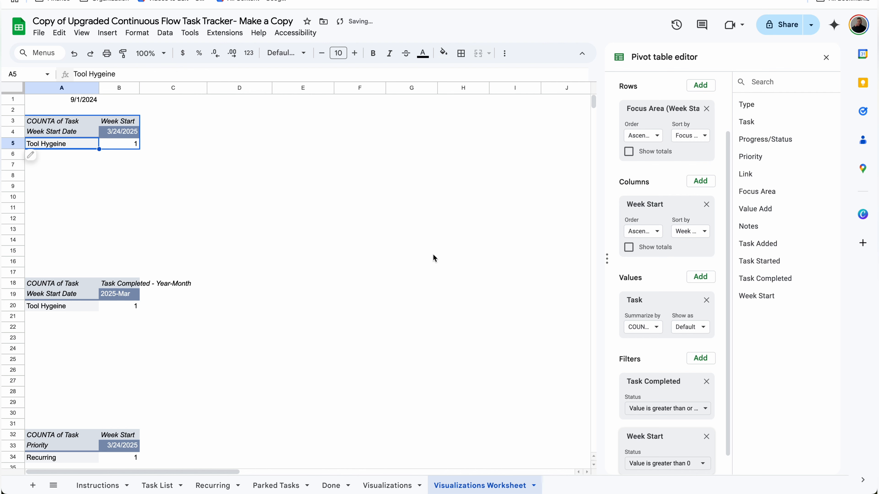
pyautogui.scroll(1, 708, 436)
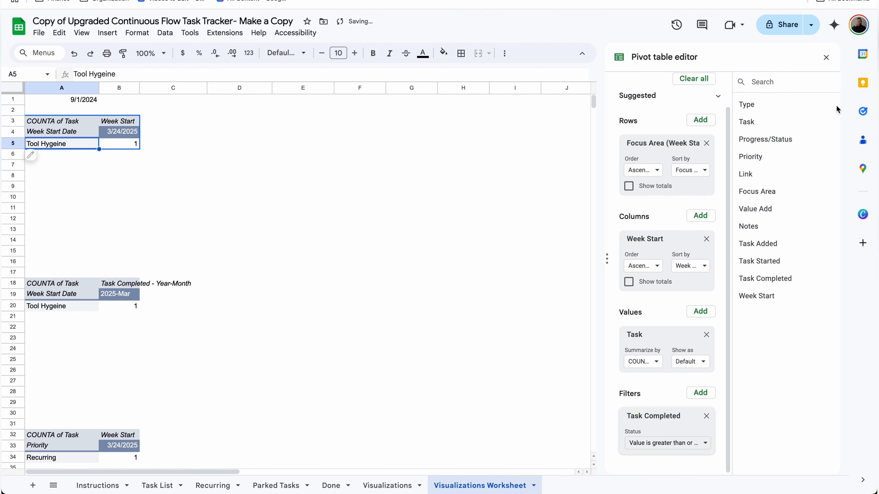
# Set the Task Completed filter of the pivot table at row 18 to greater than or equal to =A1.
pyautogui.click(55, 294)
pyautogui.click(31, 317)
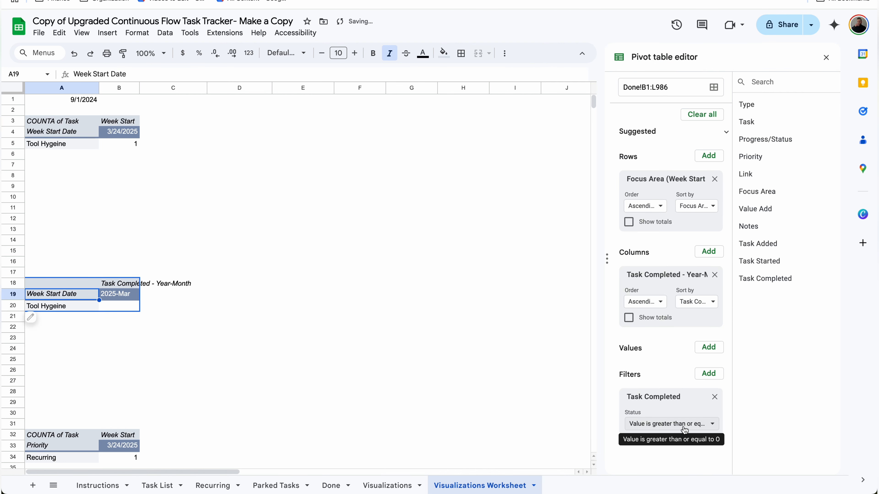
pyautogui.click(686, 425)
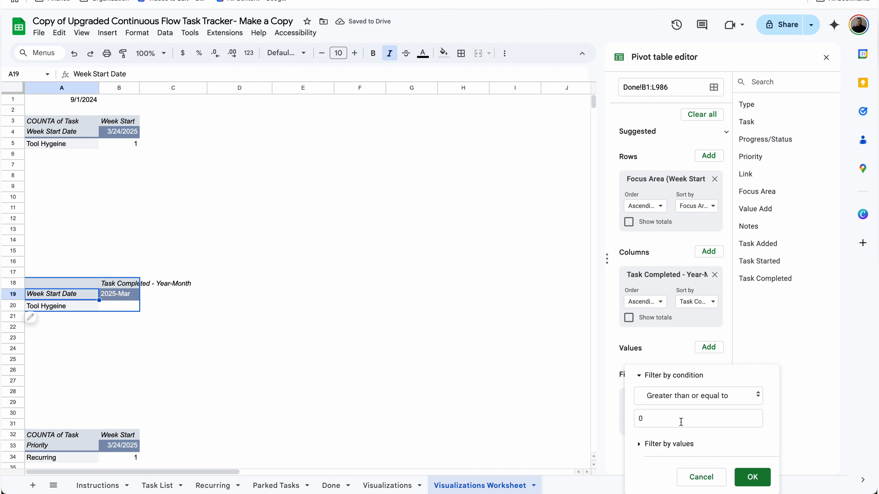
pyautogui.click(681, 419)
pyautogui.press('BackSpace')
pyautogui.write('=A')
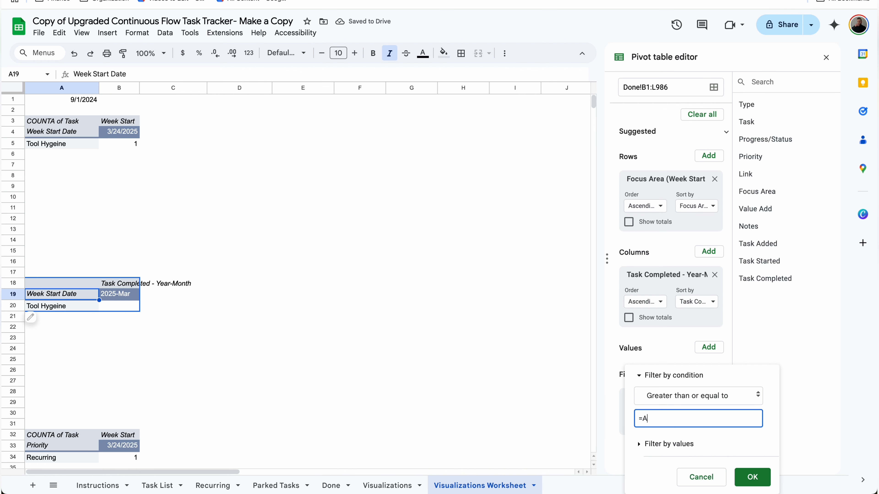
pyautogui.write('1')
pyautogui.click(762, 481)
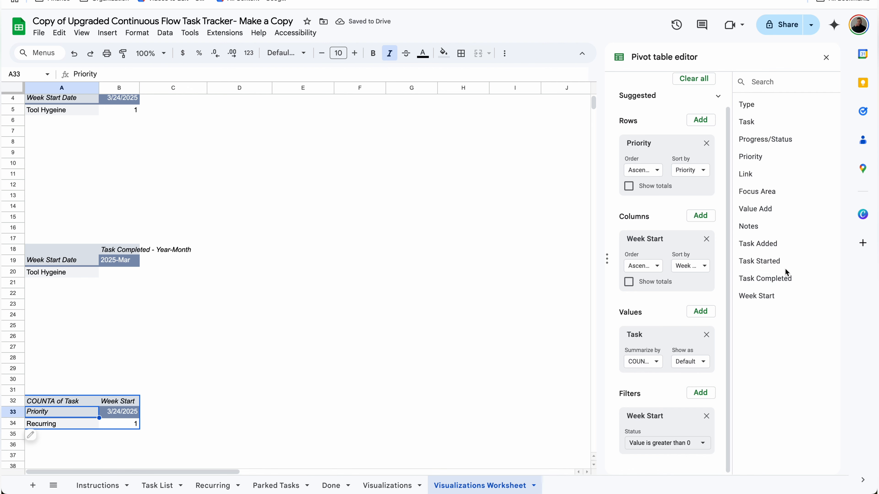
# Replace the Week Start filter of the Priority pivot table at row 32 with a Task Completed filter of greater than or equal to =A1.
pyautogui.moveTo(787, 273); pyautogui.dragTo(663, 406)
pyautogui.click(663, 406)
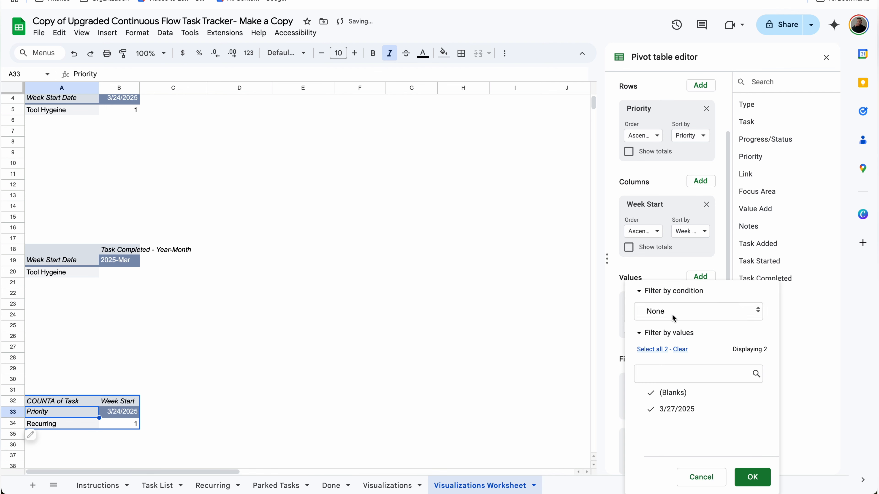
pyautogui.click(673, 318)
pyautogui.click(673, 360)
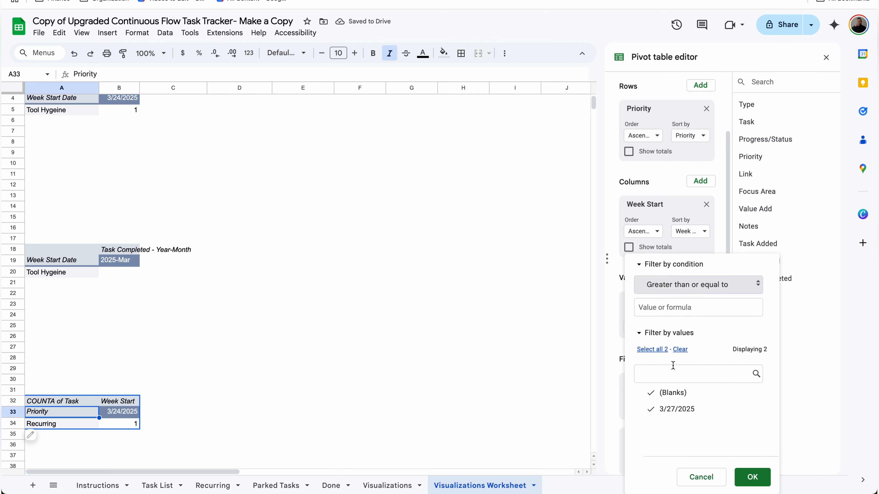
pyautogui.click(674, 306)
pyautogui.write('=')
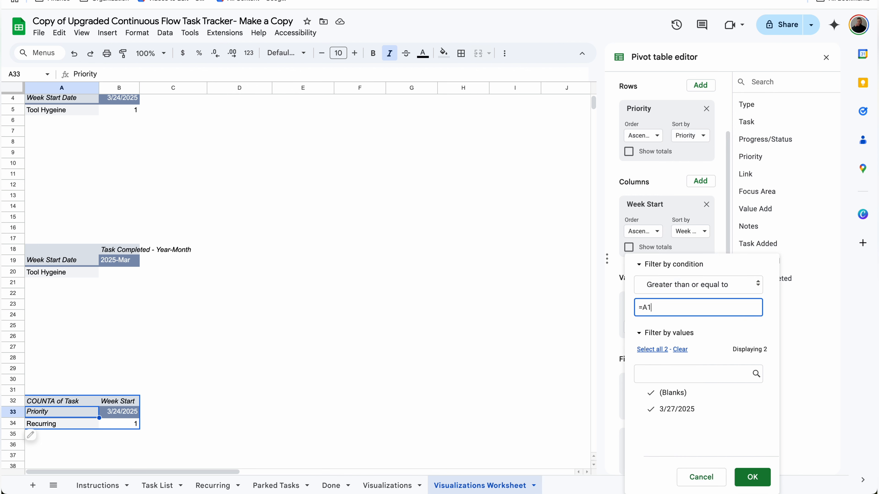
pyautogui.write('A1')
pyautogui.click(753, 477)
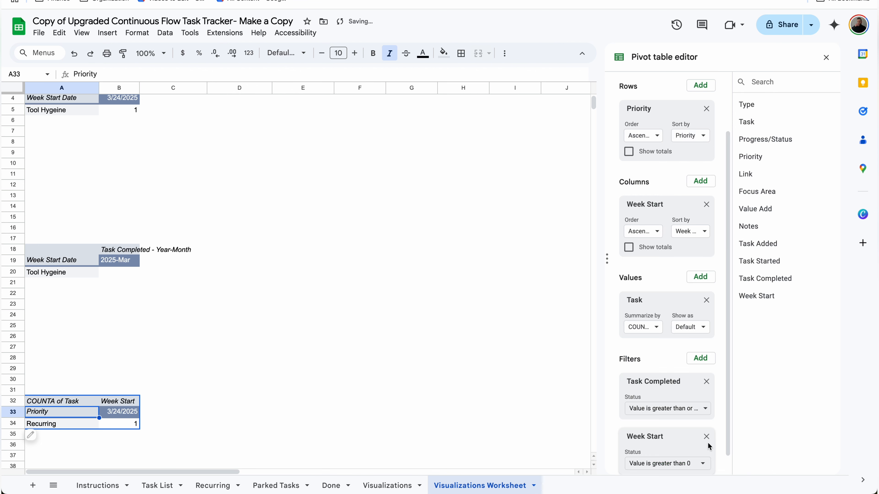
pyautogui.click(706, 436)
# Set the Task Completed filter of the Priority pivot table at row 41 to greater than or equal to =A1.
pyautogui.scroll(-5, 58, 345)
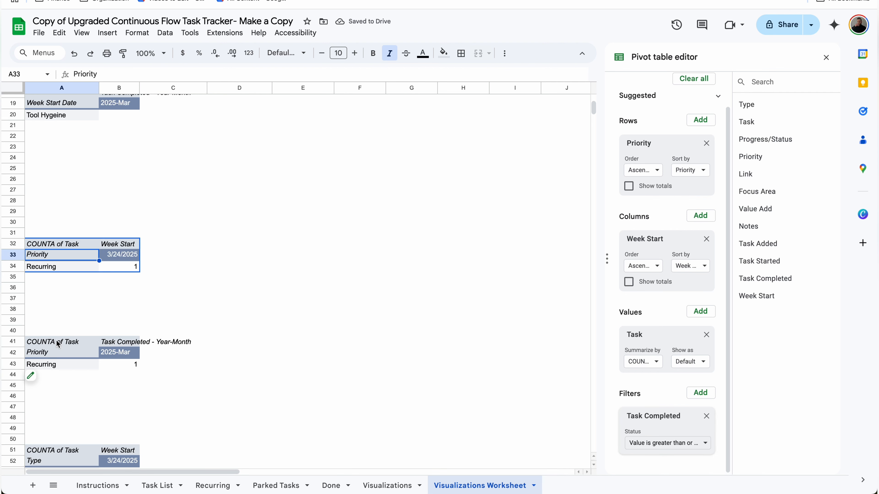
pyautogui.click(58, 345)
pyautogui.click(666, 448)
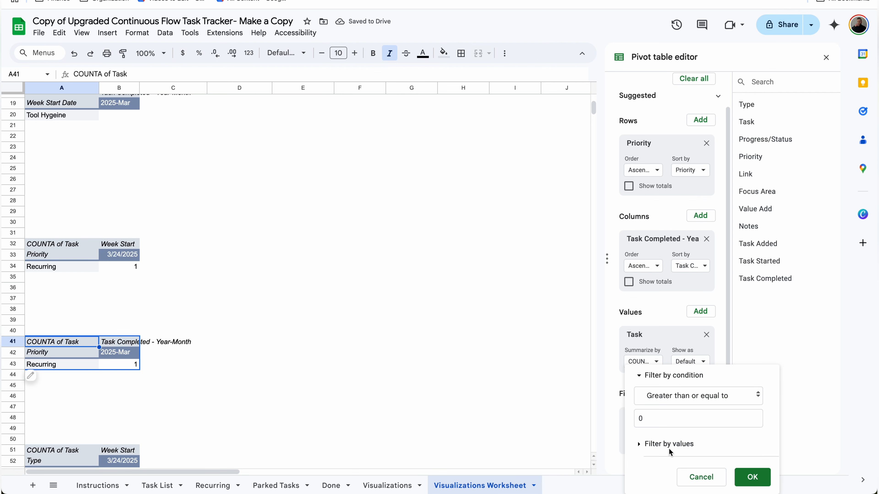
pyautogui.click(650, 422)
pyautogui.write('=')
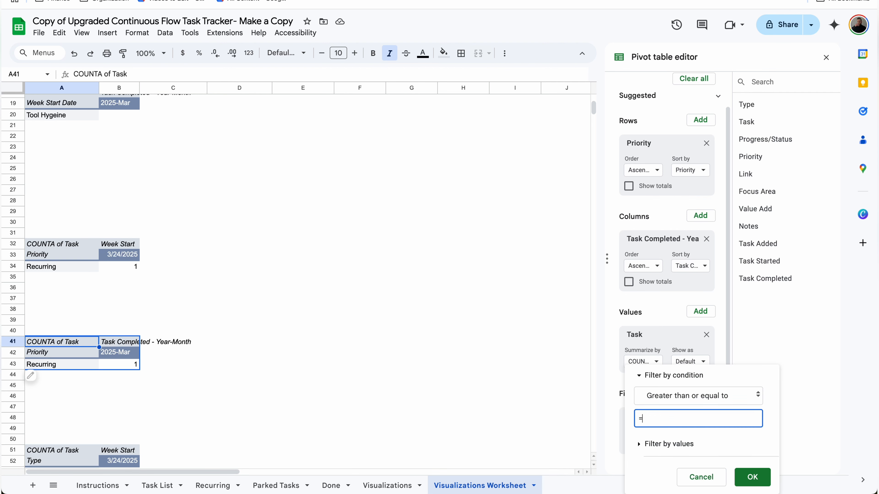
pyautogui.write('A1')
pyautogui.click(751, 477)
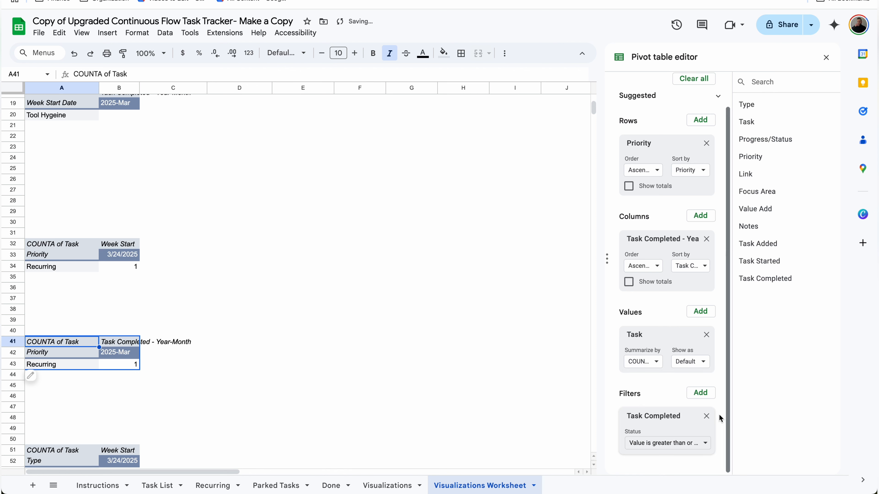
# Replace the Week Start filter of the Type pivot table at row 51 with a Task Completed filter of greater than or equal to =A1.
pyautogui.scroll(-2, 78, 425)
pyautogui.click(41, 391)
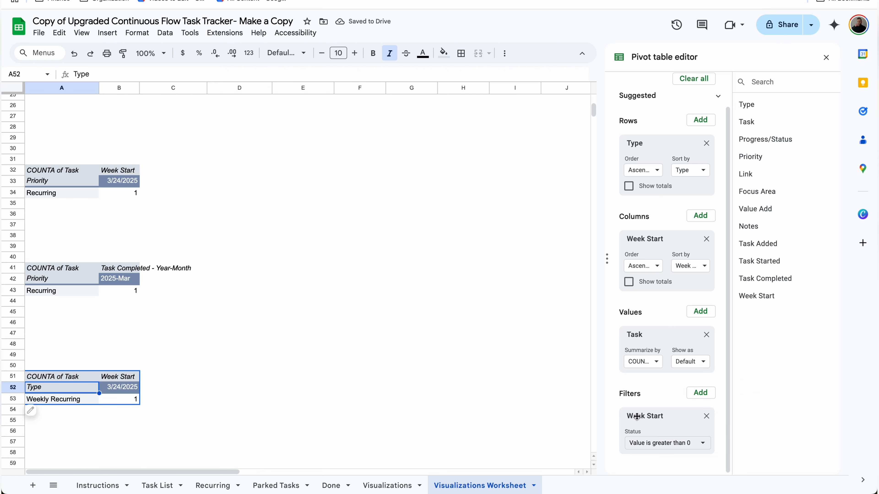
pyautogui.moveTo(765, 279); pyautogui.dragTo(666, 418)
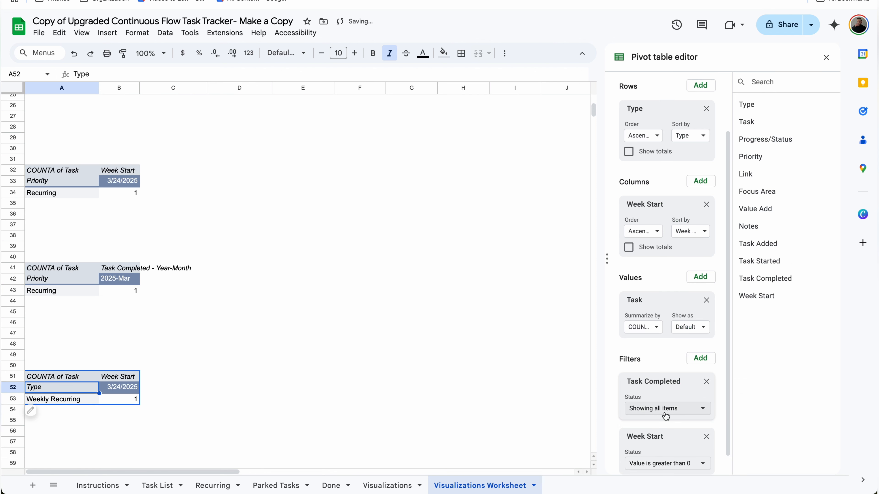
pyautogui.click(666, 416)
pyautogui.click(663, 312)
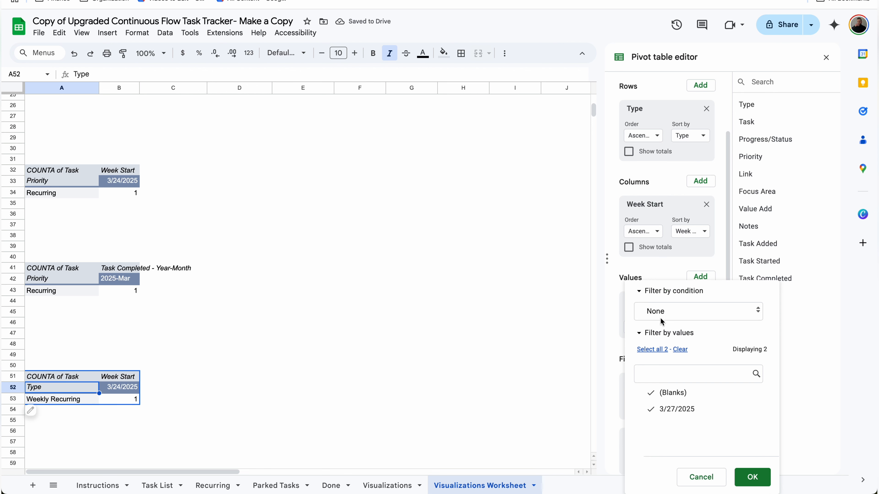
pyautogui.click(660, 318)
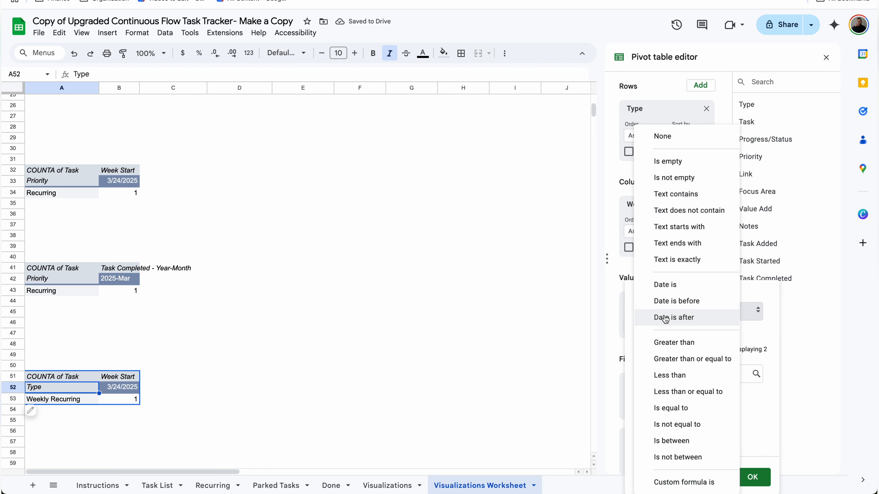
pyautogui.click(695, 358)
pyautogui.click(665, 309)
pyautogui.write('=')
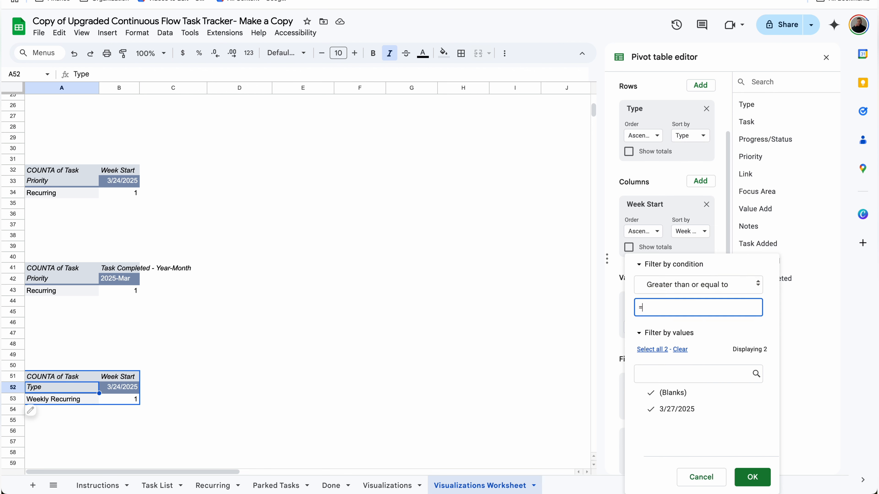
pyautogui.click(751, 477)
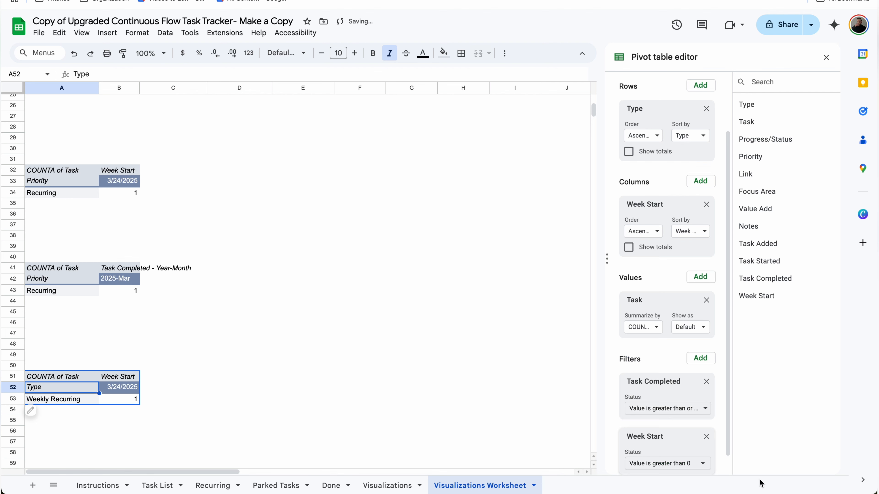
pyautogui.click(706, 437)
# Set the Task Completed filter of the Type pivot table at row 63 to greater than or equal to =A1.
pyautogui.scroll(-6, 221, 372)
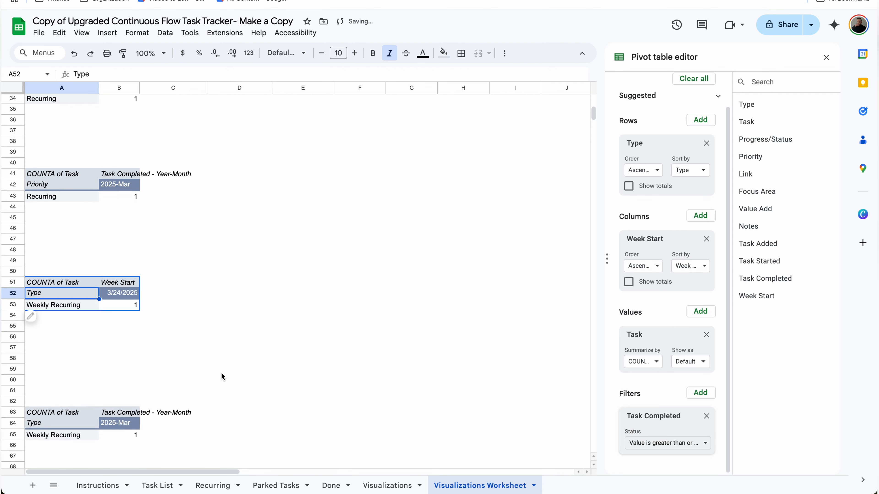
pyautogui.click(51, 325)
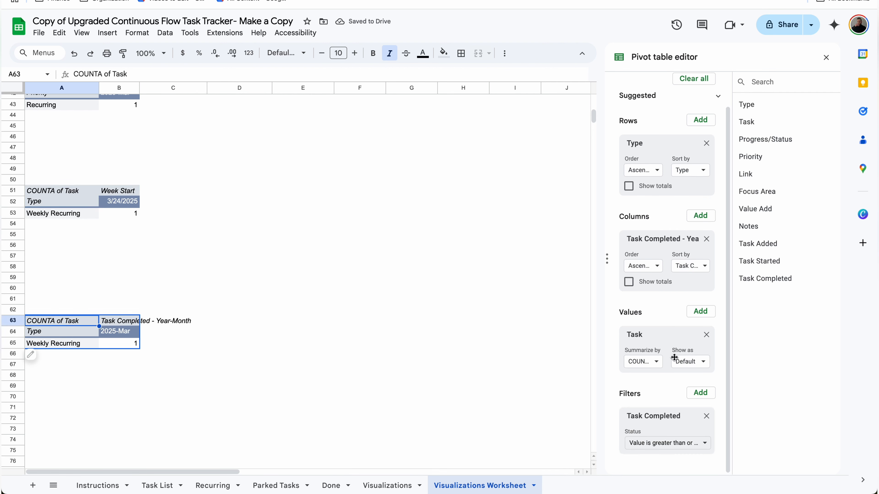
pyautogui.click(669, 444)
pyautogui.click(675, 418)
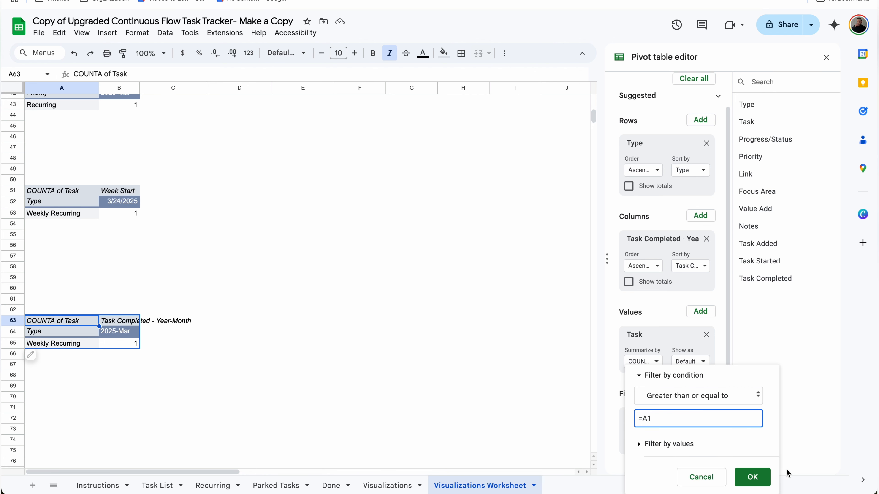
pyautogui.click(752, 477)
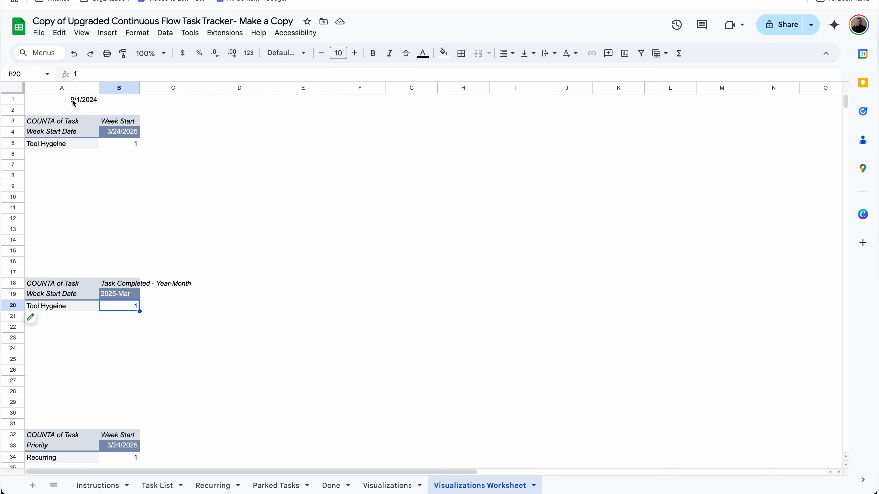
# Check start date cell A1 and the Visualizations charts, and hide the Visualizations Worksheet sheet.
pyautogui.click(72, 100)
pyautogui.click(376, 489)
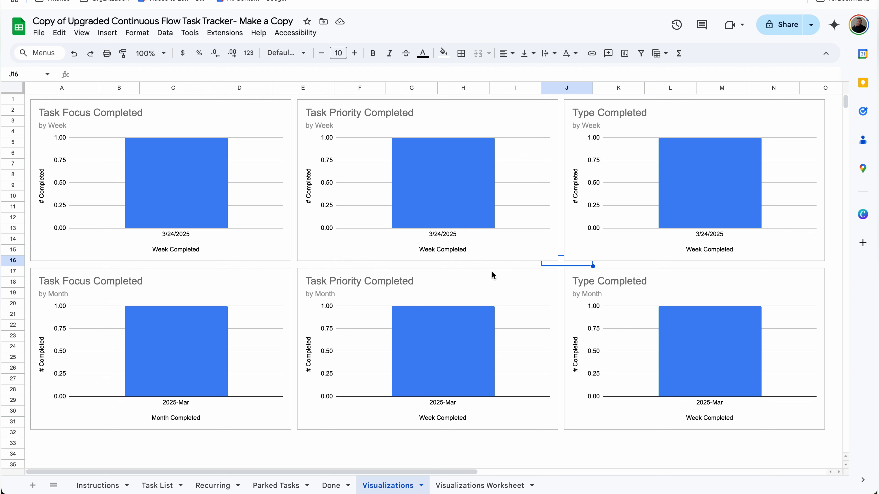
pyautogui.click(461, 485)
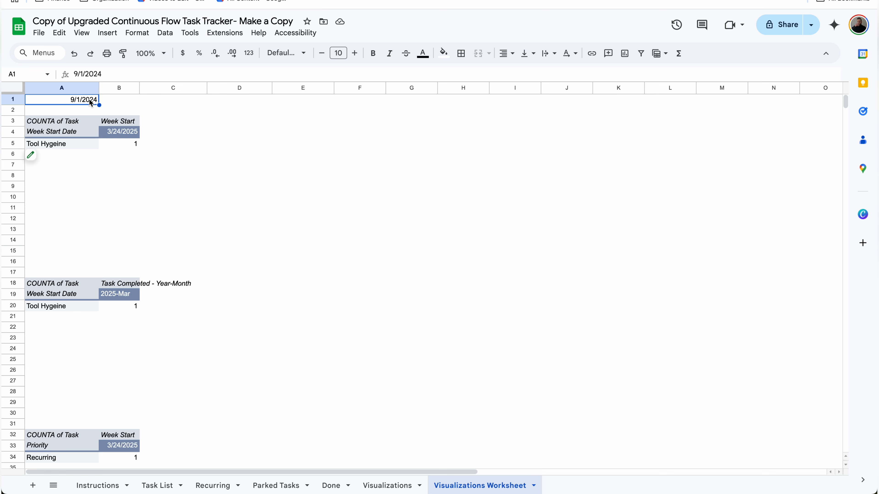
pyautogui.rightClick(478, 486)
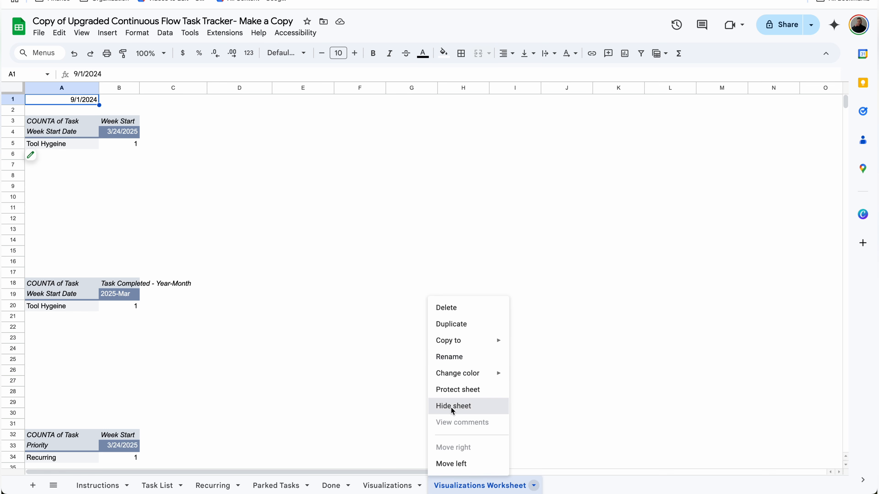
pyautogui.click(452, 407)
# Show the Done sheet and open the spreadsheet's Apps Script project.
pyautogui.click(331, 485)
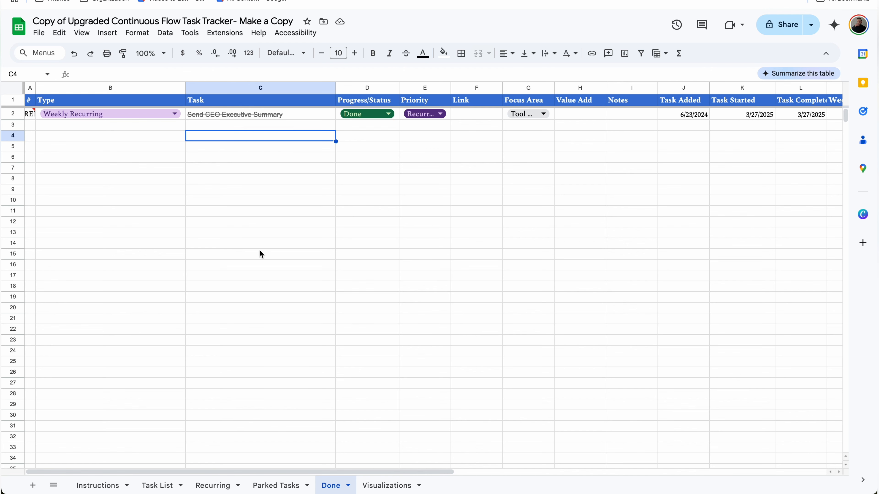
pyautogui.click(231, 32)
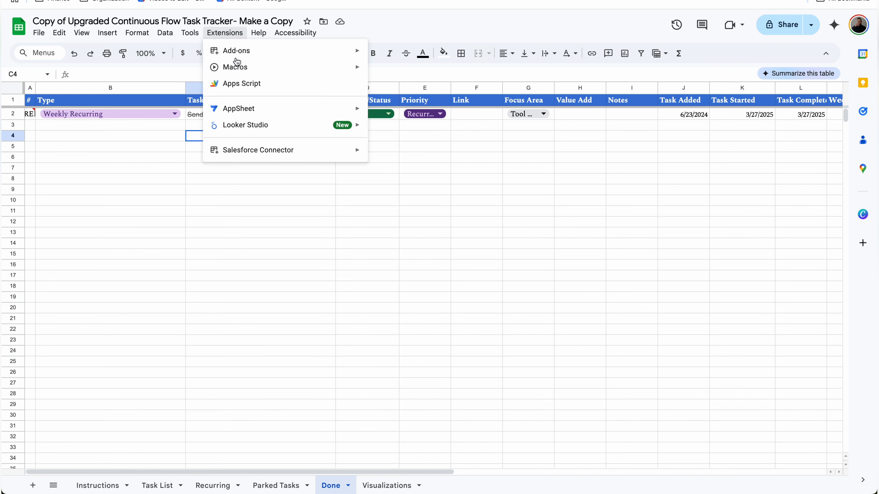
pyautogui.click(246, 92)
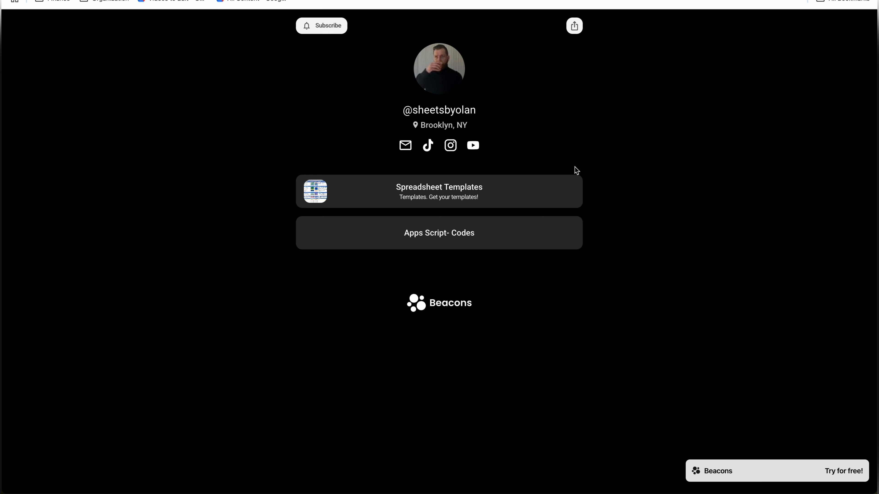
# Copy the raw code of "Rolling Automated Task Tracker with Tables- Timestamps & Move" from the AppScripts repository on GitHub.
pyautogui.click(490, 247)
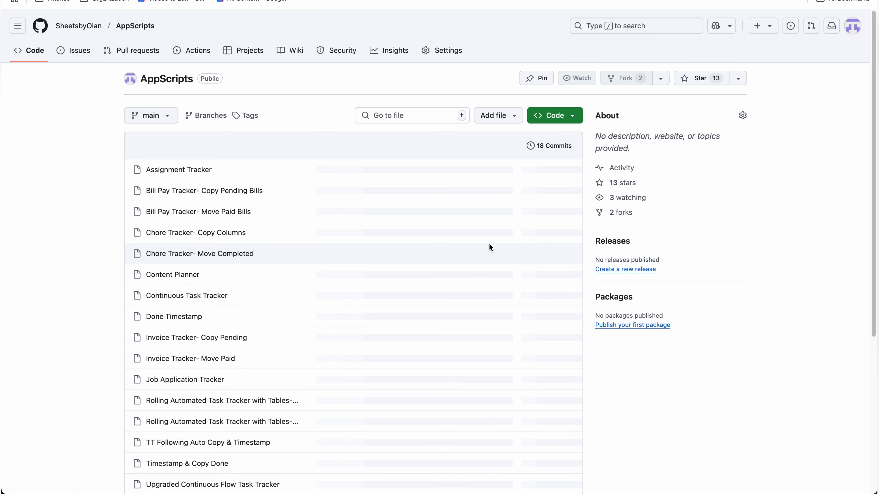
pyautogui.scroll(-5, 355, 261)
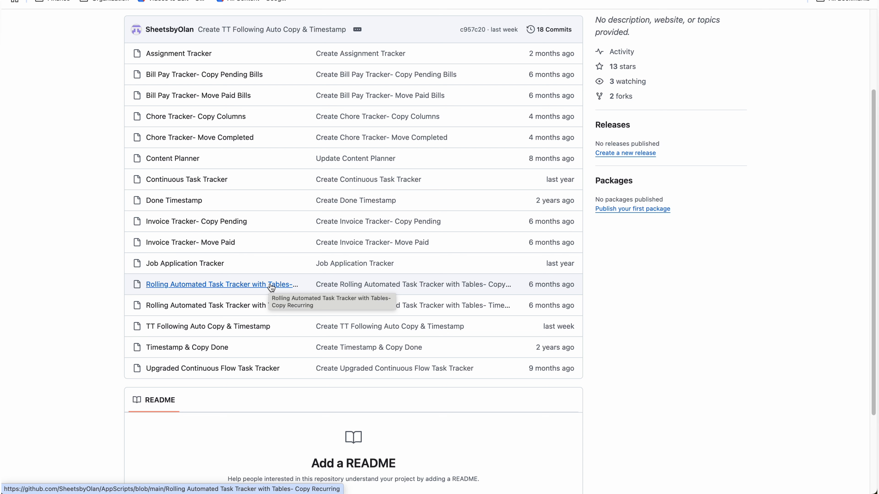
pyautogui.click(255, 305)
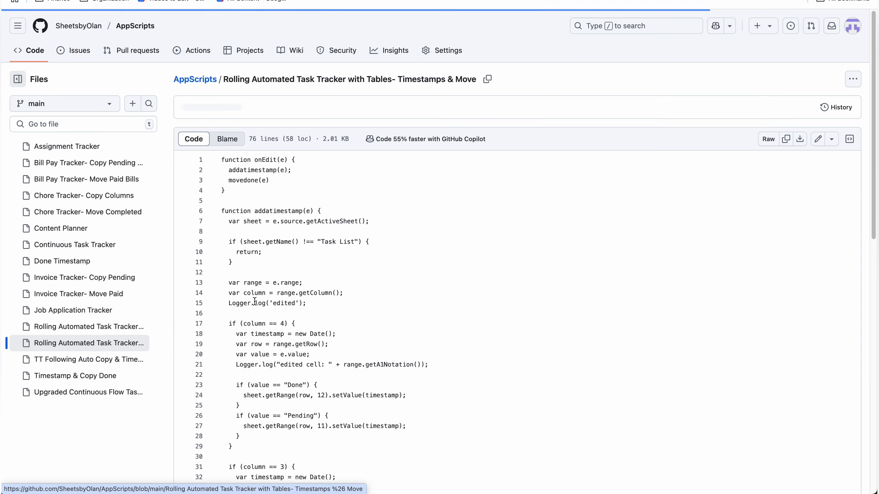
pyautogui.click(787, 142)
# Replace all the code in Timestamp.gs of the Apps Script project with the copied Timestamps & Move script and save it.
pyautogui.hotkey('ctrl', 'Tab')
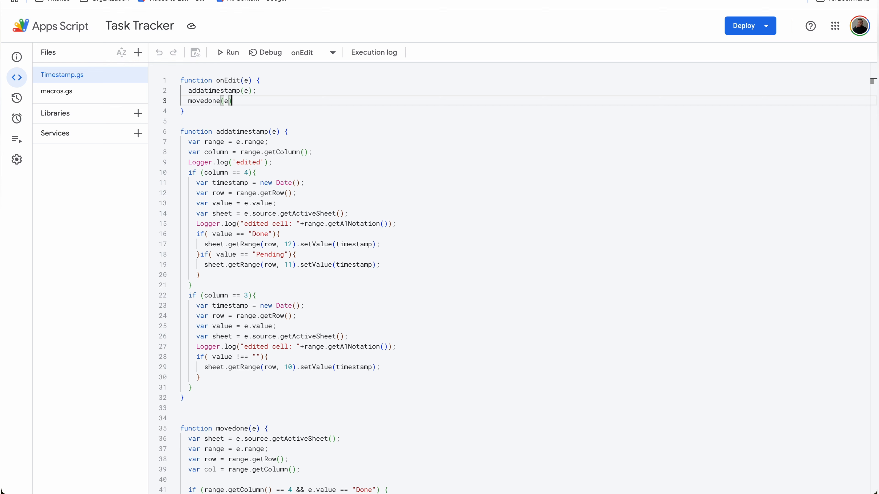
pyautogui.moveTo(181, 80); pyautogui.dragTo(391, 489)
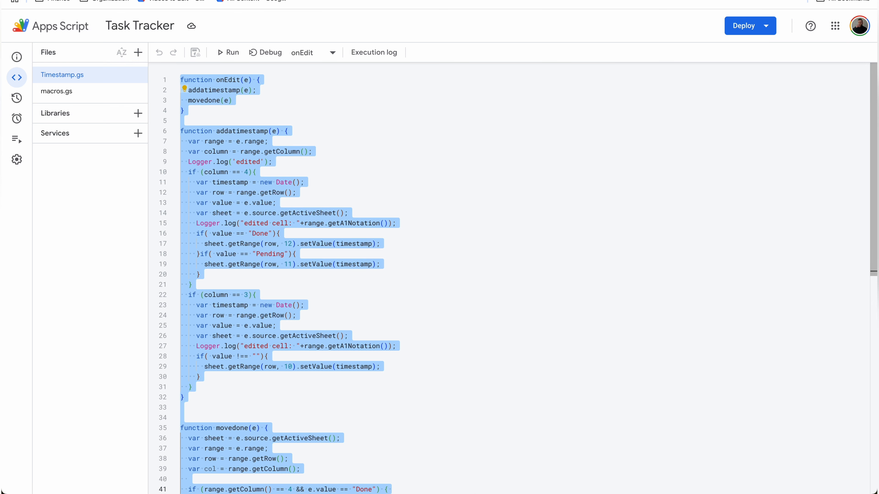
pyautogui.press('BackSpace')
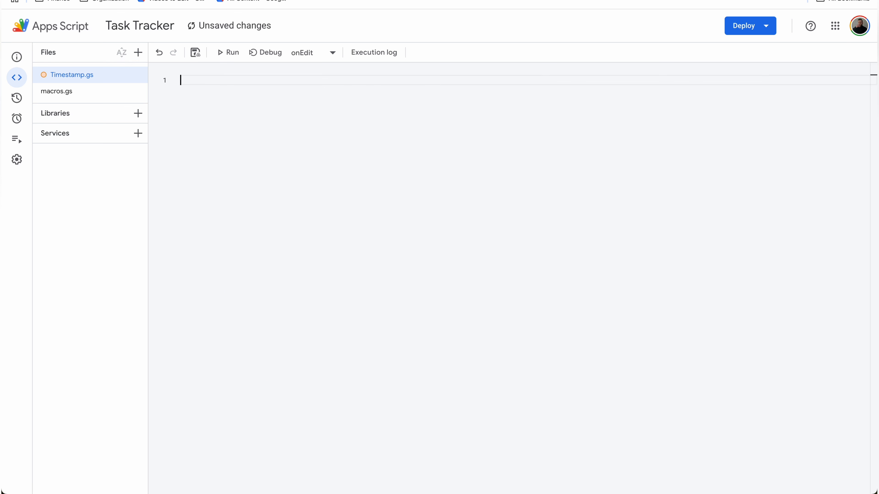
pyautogui.hotkey('ctrl', 'v')
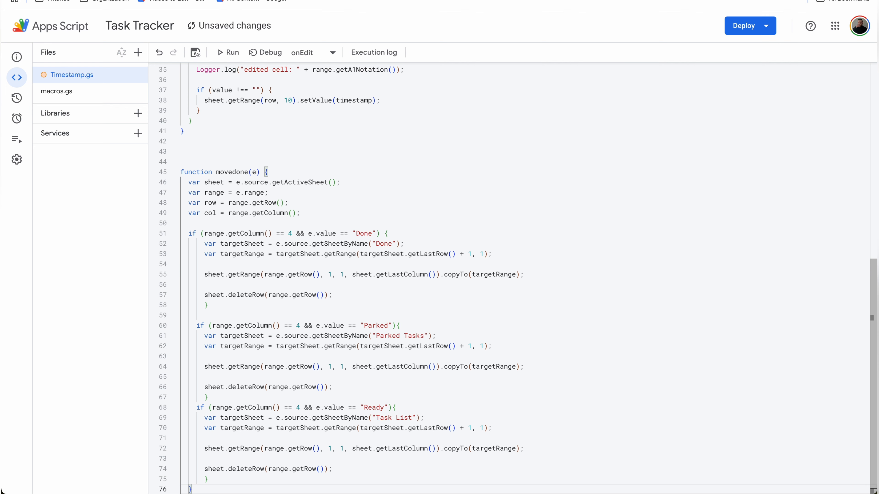
pyautogui.click(195, 56)
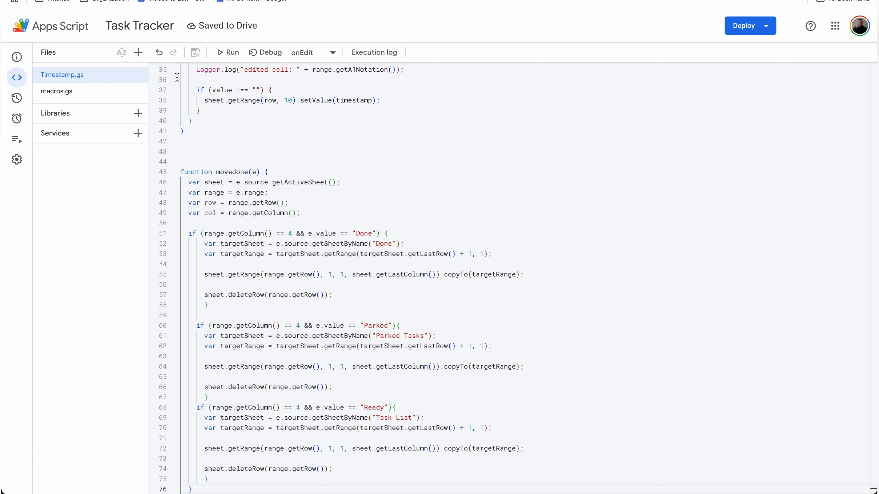
# Delete the macros.gs file from the Apps Script project.
pyautogui.click(140, 92)
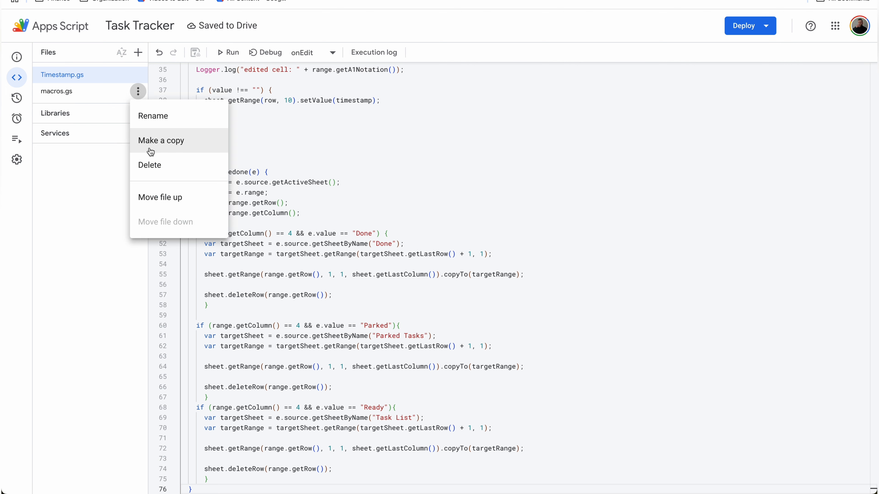
pyautogui.click(159, 160)
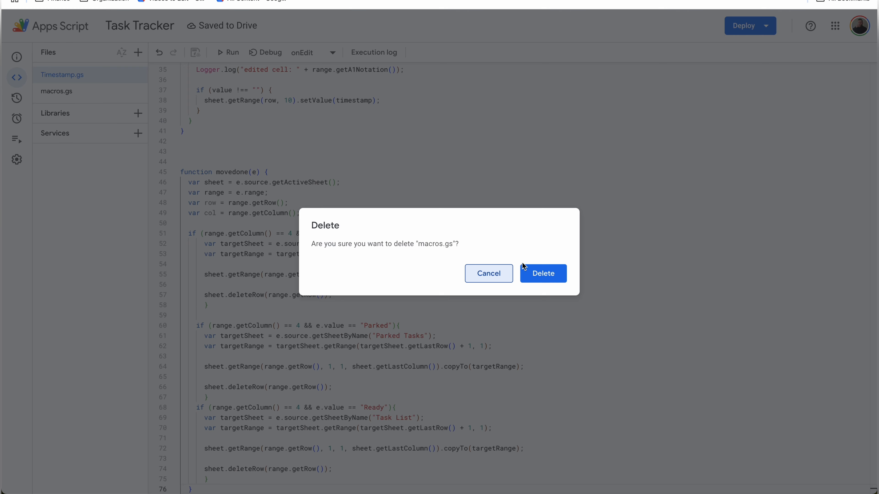
pyautogui.click(526, 271)
# Add a new script file named Monday to the project.
pyautogui.click(138, 54)
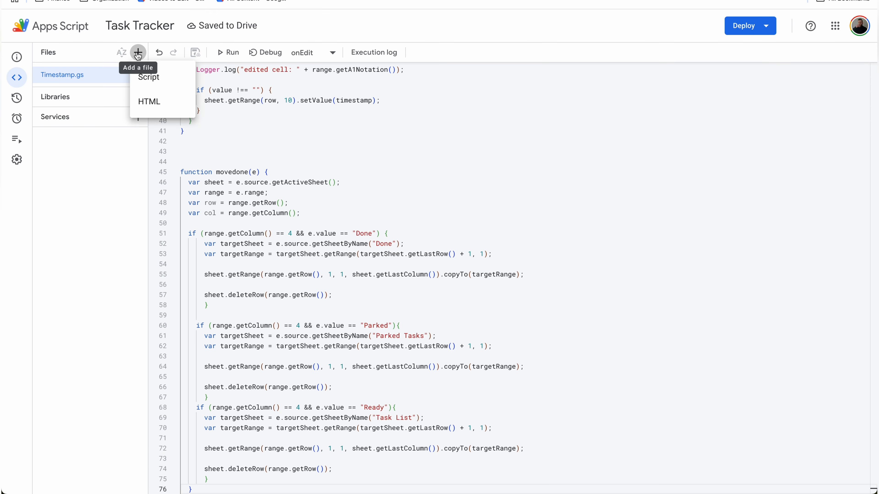
pyautogui.click(149, 74)
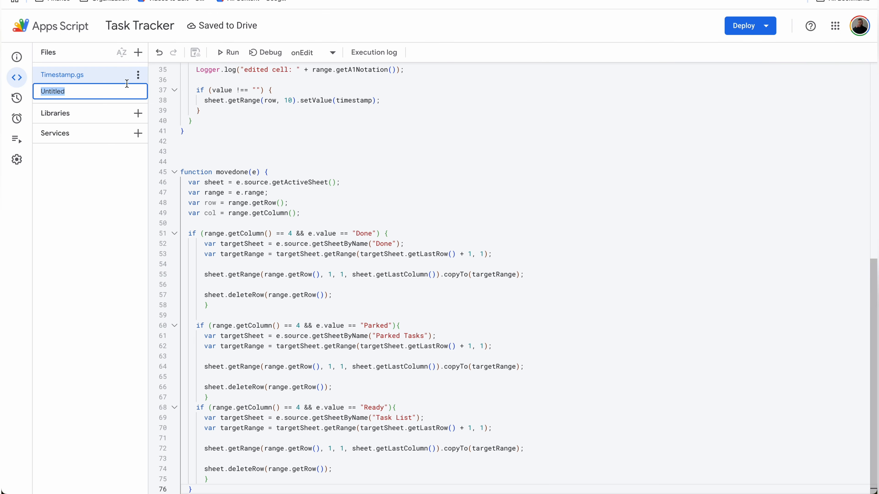
pyautogui.write('Monday')
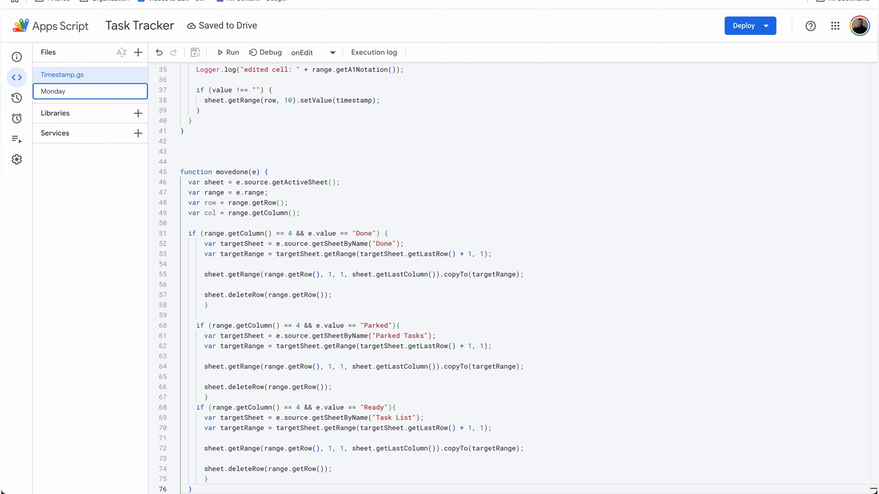
pyautogui.press('Return')
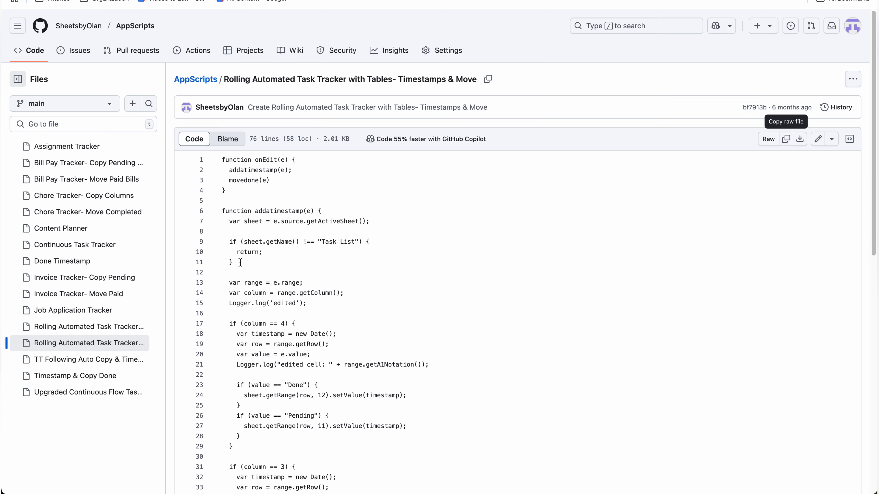
# Replace the default code in Monday.gs with the raw "Rolling Automated Task Tracker with Tables- Copy Recurring" code from GitHub, and compare its sheet names with the spreadsheet.
pyautogui.click(111, 331)
pyautogui.click(786, 140)
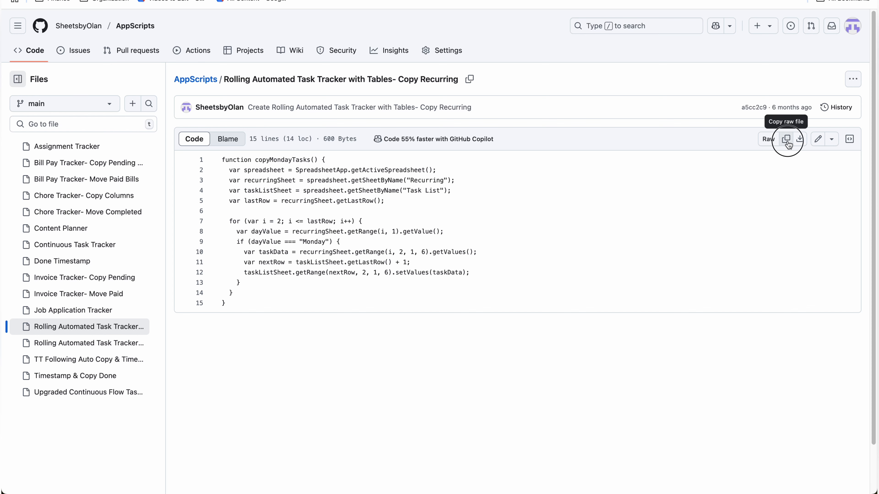
pyautogui.hotkey('ctrl', 'shift', 'Tab')
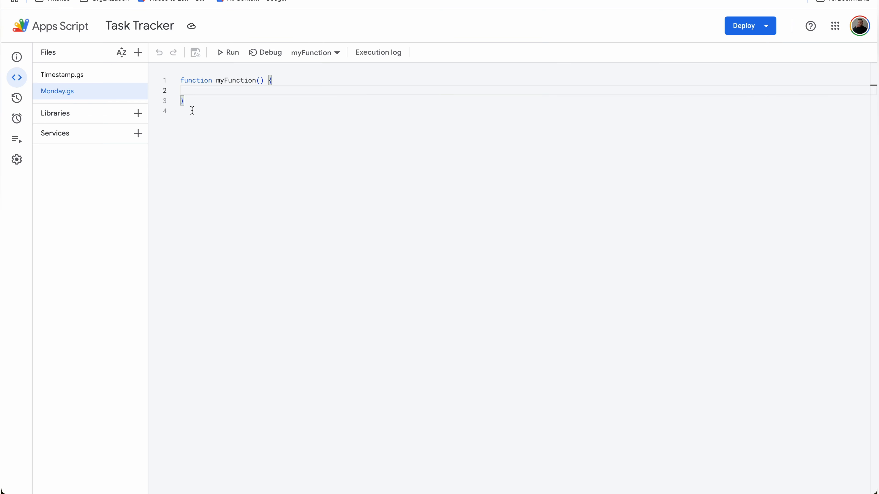
pyautogui.hotkey('ctrl', 'a')
pyautogui.hotkey('ctrl', 'v')
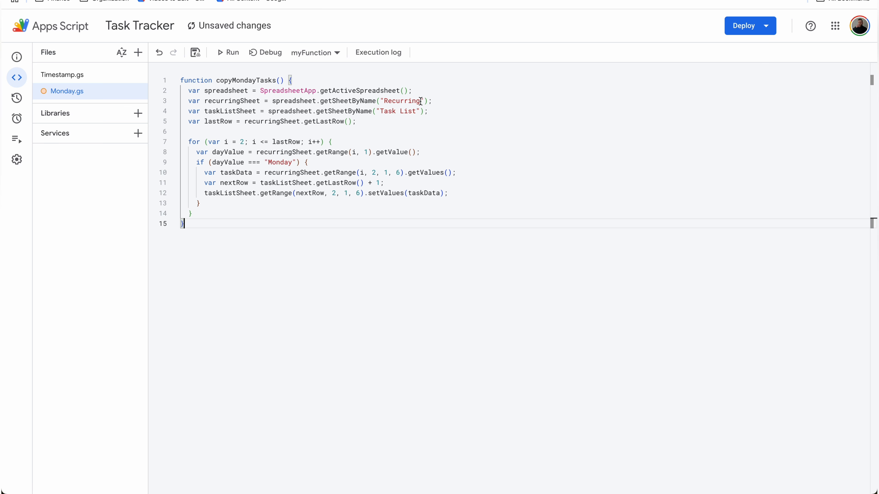
pyautogui.click(256, 1)
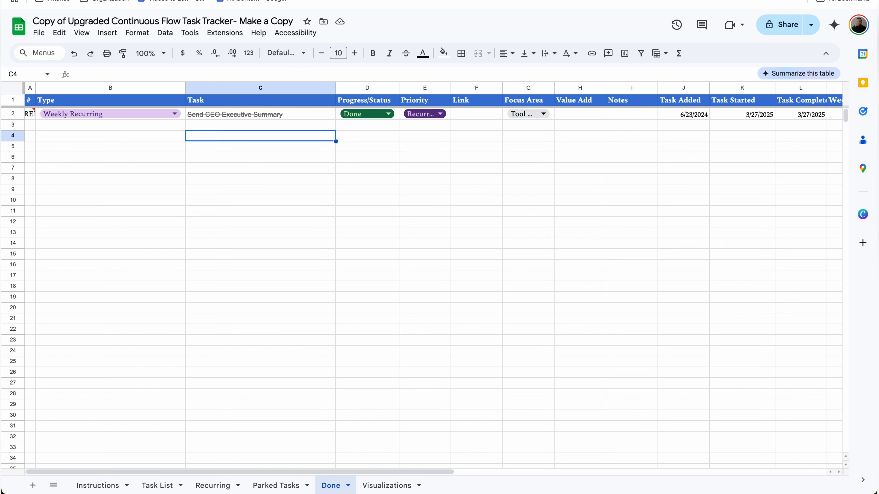
pyautogui.click(349, 0)
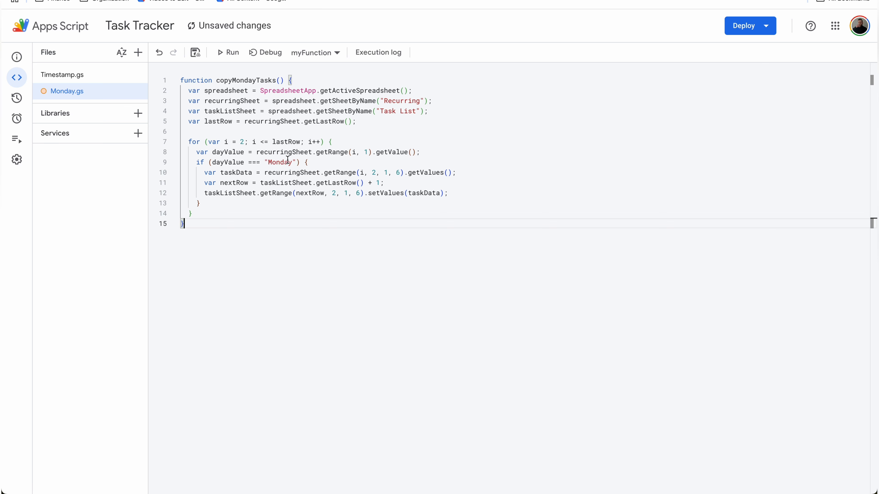
# Run copyMondayTasks and authorize the unverified Task Tracker script to access the Google account's spreadsheets.
pyautogui.click(229, 52)
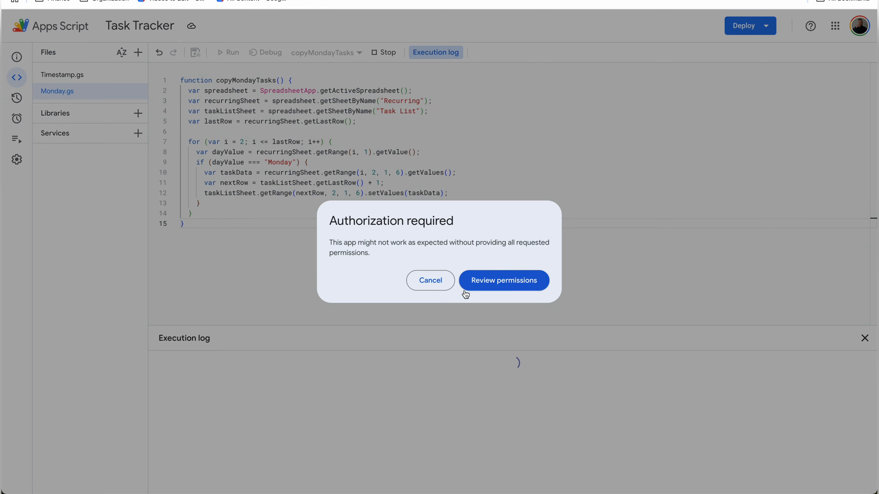
pyautogui.click(494, 289)
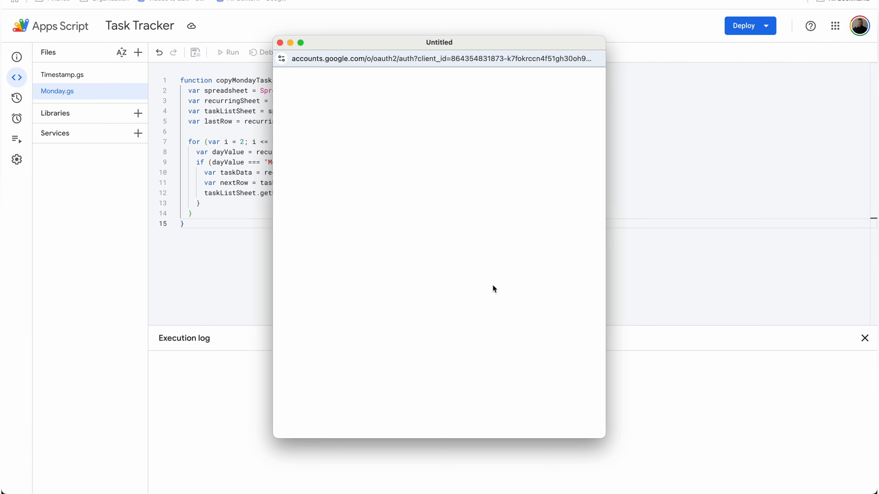
pyautogui.click(399, 227)
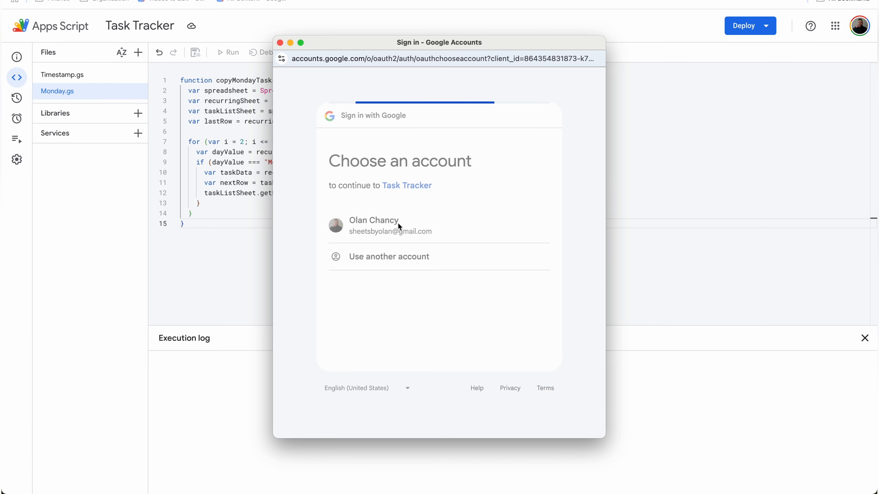
pyautogui.click(307, 258)
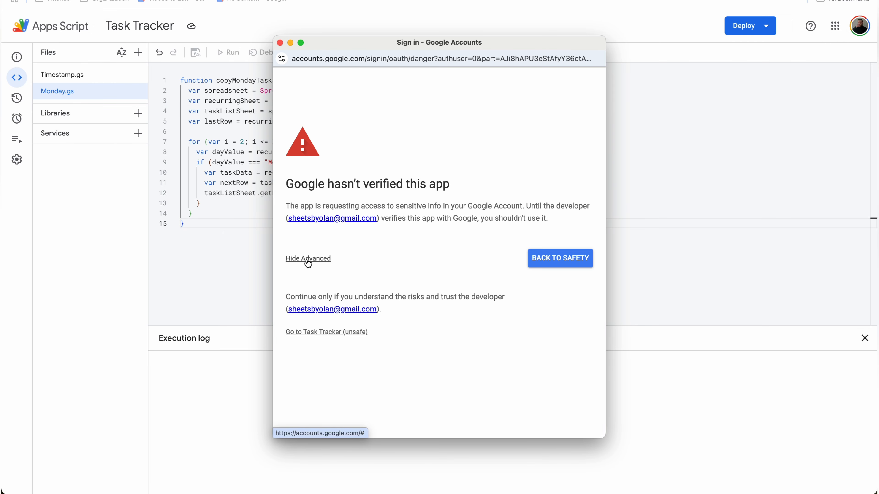
pyautogui.click(327, 332)
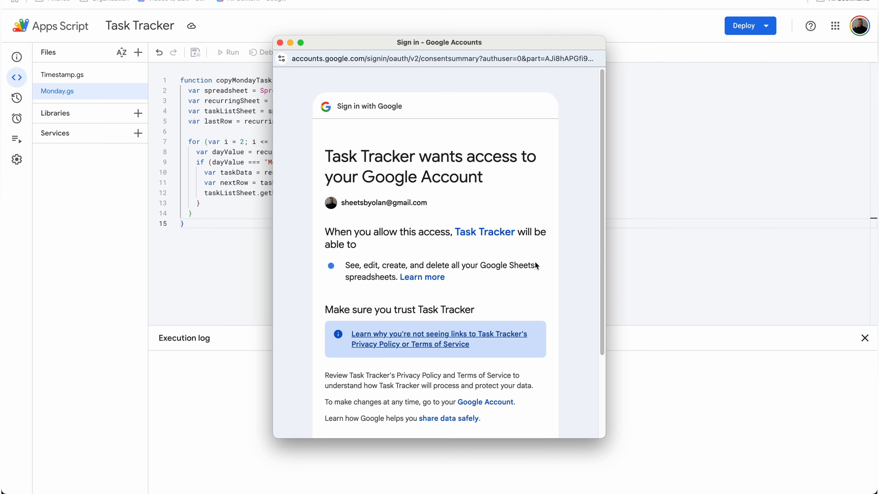
pyautogui.scroll(-3, 535, 263)
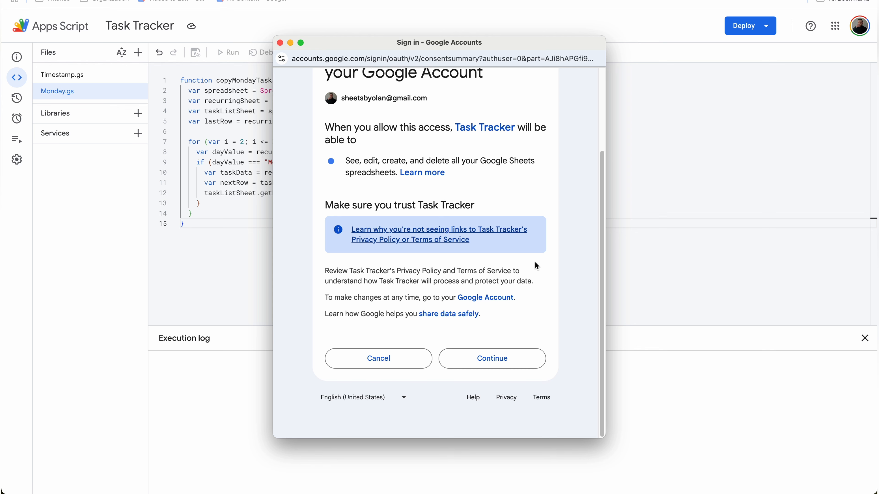
pyautogui.click(495, 360)
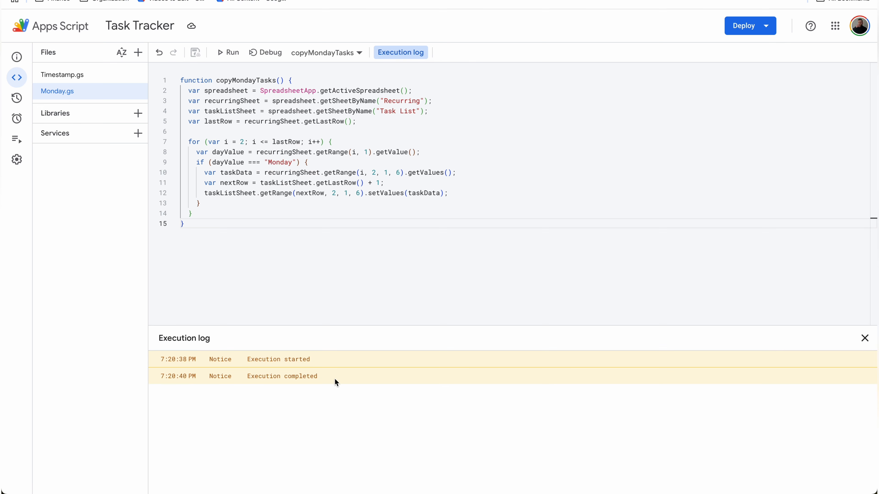
# Switch to the spreadsheet's Task List sheet, check the copied Monday task, and sort the table's Priority column A to Z.
pyautogui.hotkey('ctrl', 'shift', 'Tab')
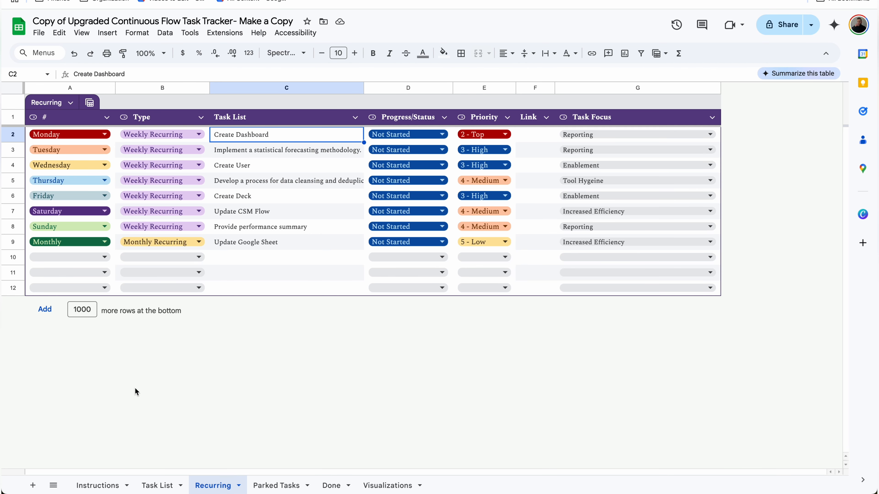
pyautogui.click(154, 485)
pyautogui.click(192, 274)
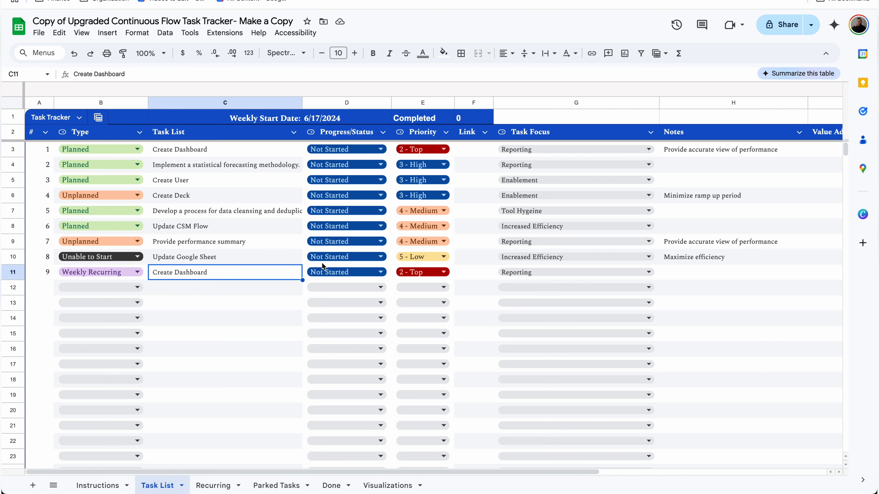
pyautogui.click(451, 133)
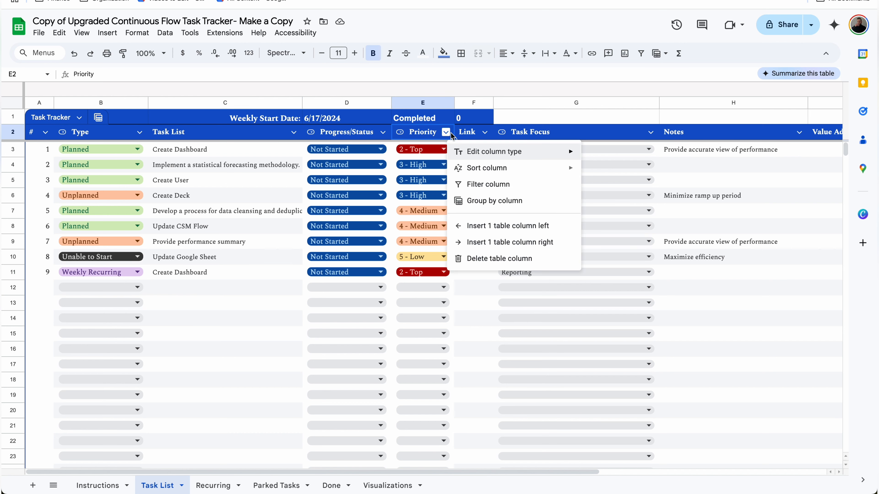
pyautogui.moveTo(480, 169)
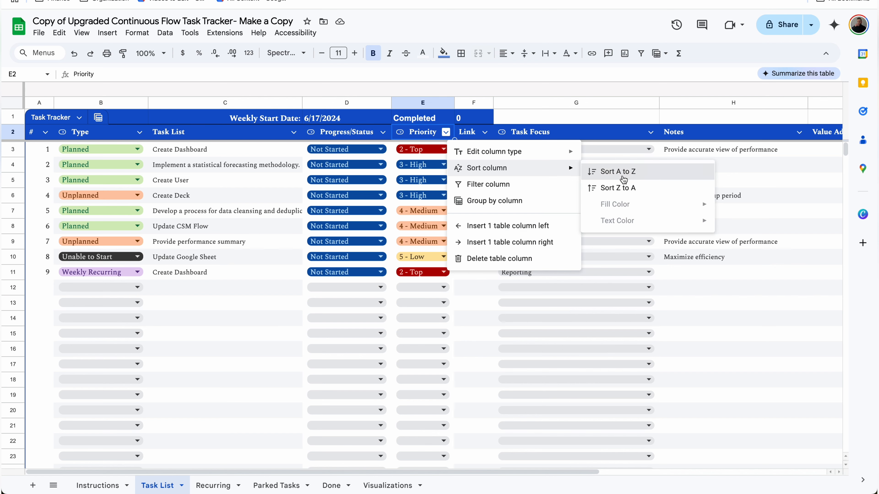
pyautogui.click(618, 172)
pyautogui.click(219, 149)
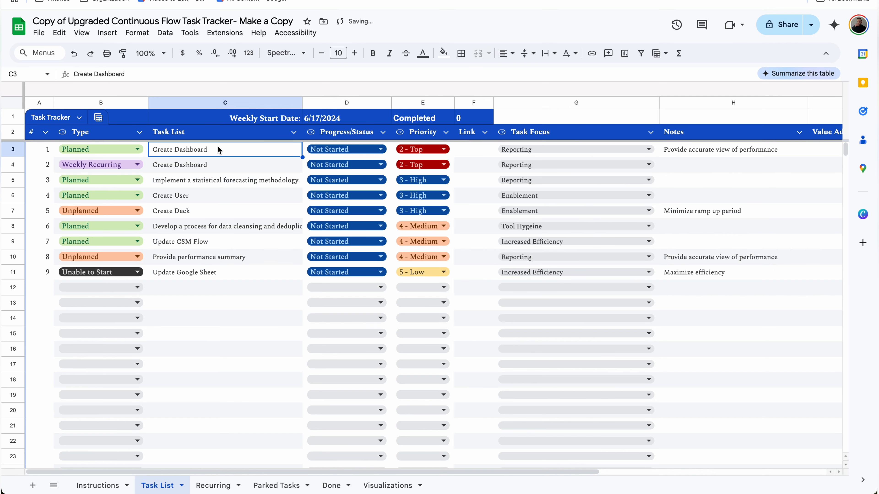
# Return to the Apps Script project and duplicate Monday.gs as a new file named Tuesday.
pyautogui.click(314, 1)
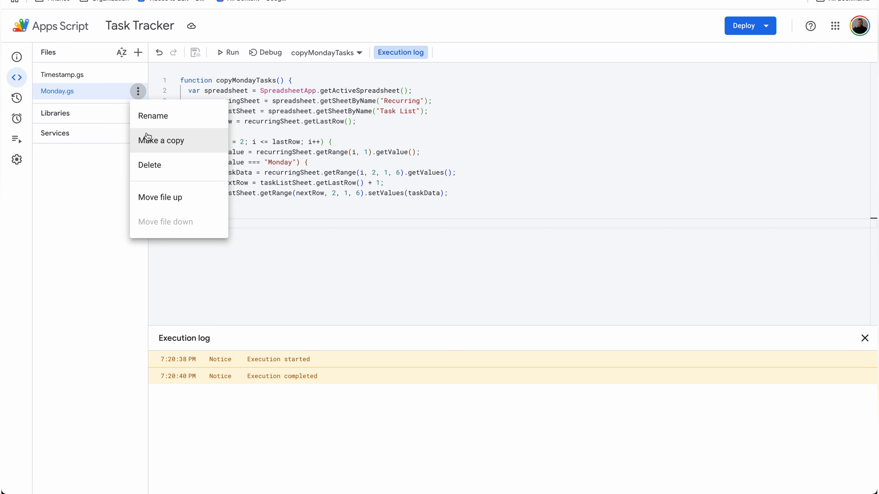
pyautogui.click(145, 140)
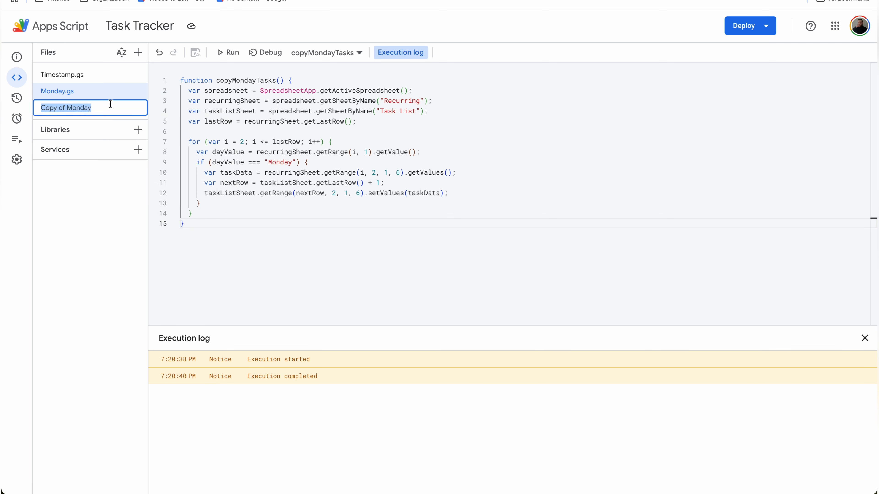
pyautogui.write('Tuesday')
# In Tuesday.gs, rename the function to copyTuesdayTasks, set the dayValue condition to "Tuesday", and save the project.
pyautogui.click(258, 80)
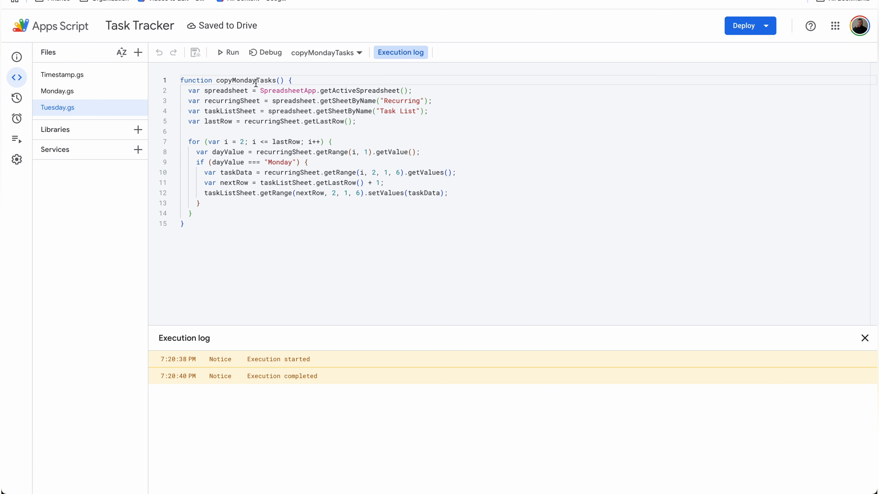
pyautogui.moveTo(256, 83); pyautogui.dragTo(234, 80)
pyautogui.press('BackSpace')
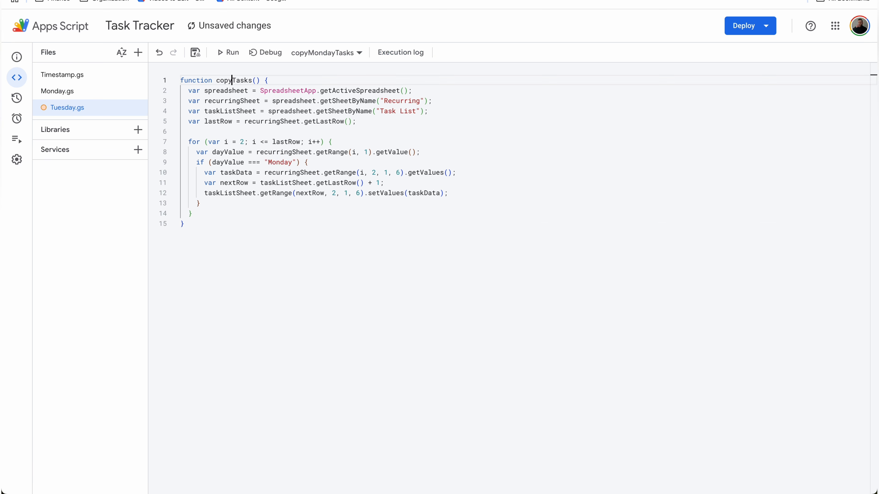
pyautogui.write('Tuesday')
pyautogui.moveTo(294, 161); pyautogui.dragTo(288, 162)
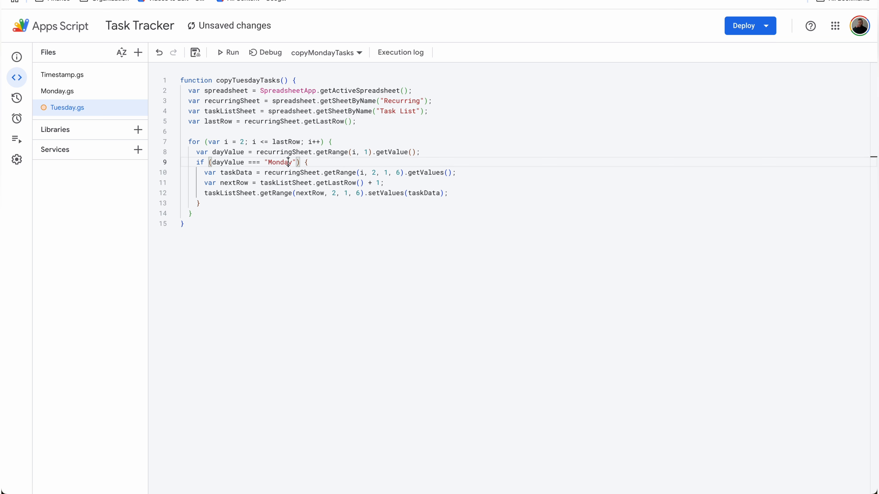
pyautogui.doubleClick(292, 162)
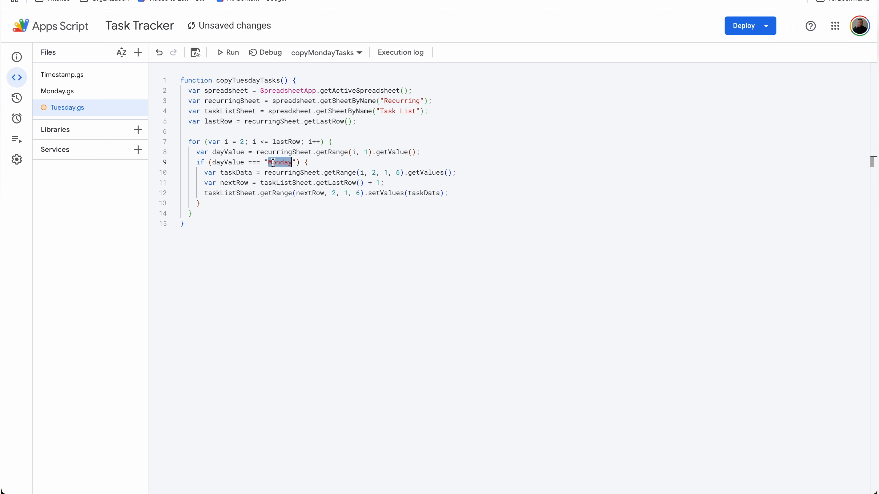
pyautogui.write('Tuesday')
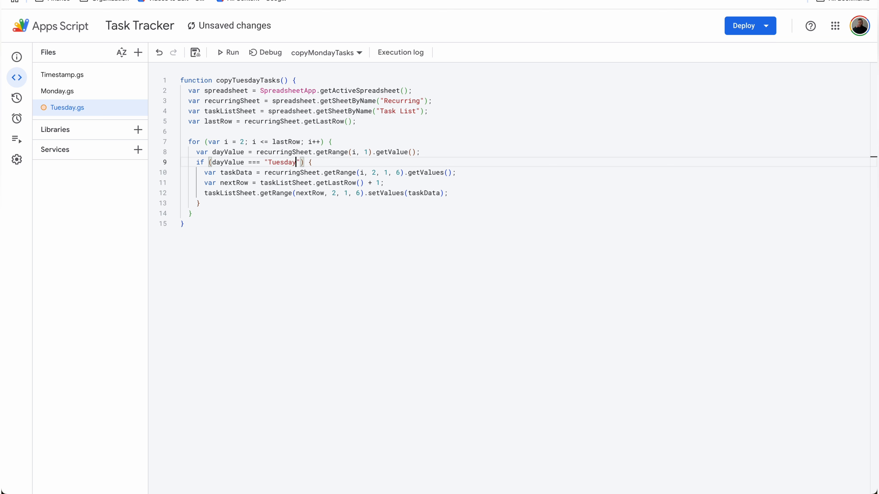
pyautogui.click(305, 163)
pyautogui.click(198, 57)
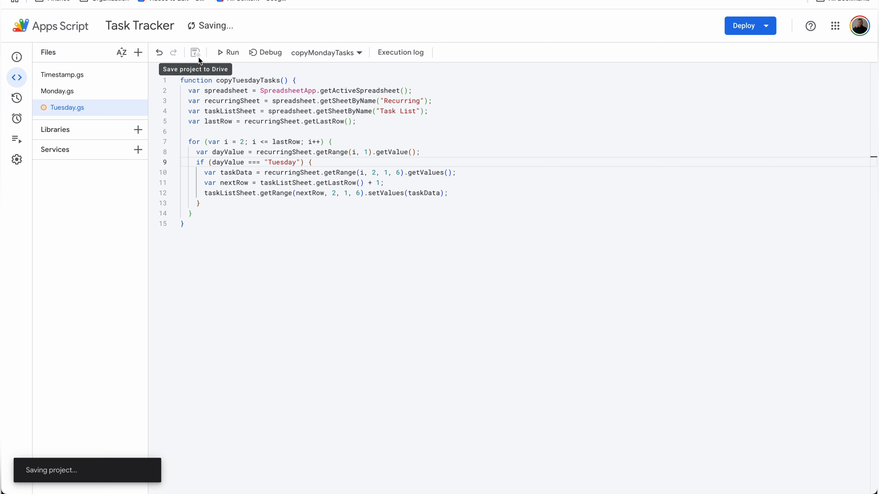
# Run copyTuesdayTasks and check the Task List sheet for the copied recurring task.
pyautogui.click(228, 52)
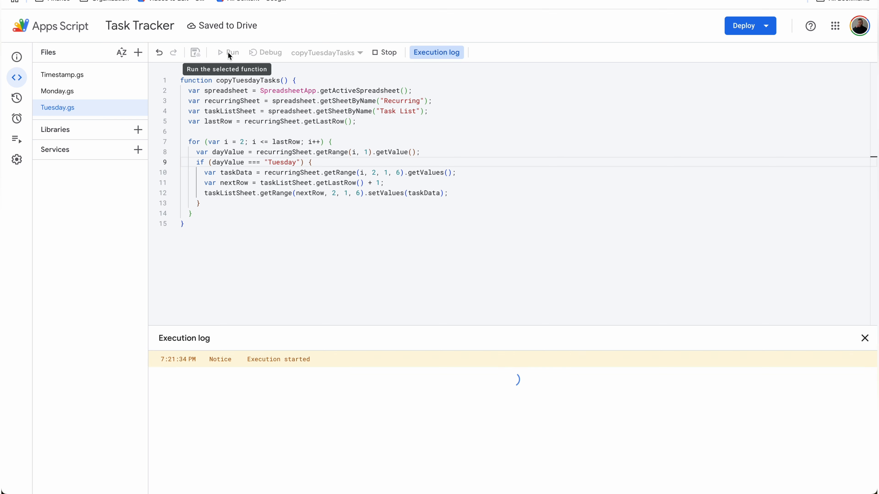
pyautogui.click(208, 0)
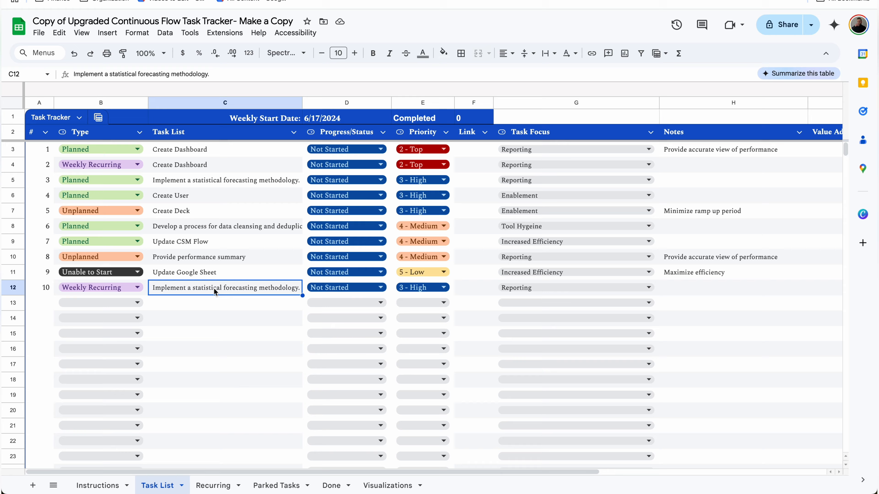
pyautogui.click(308, 1)
# Duplicate Tuesday.gs as a new script file named Wednesday.
pyautogui.click(139, 108)
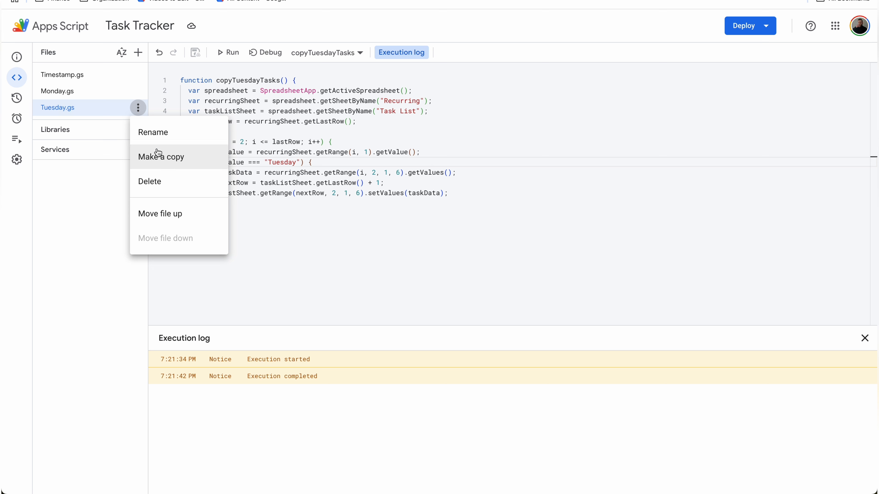
pyautogui.click(162, 160)
pyautogui.write('Wednesday')
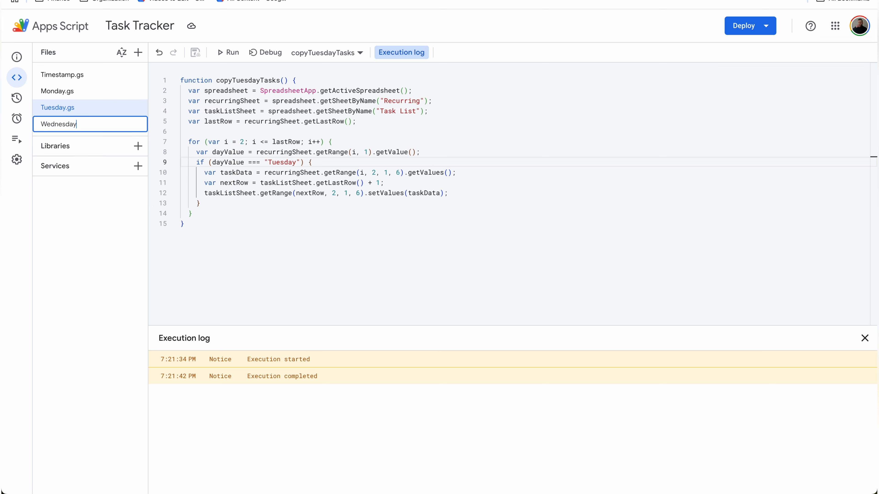
pyautogui.press('Return')
# In Wednesday.gs, rename the function to copyWednesdayTasks, set the dayValue condition to "Wednesday", and save the project.
pyautogui.click(253, 81)
pyautogui.press('BackSpace')
pyautogui.press('BackSpace')
pyautogui.press('BackSpace')
pyautogui.press('BackSpace')
pyautogui.press('BackSpace')
pyautogui.write('Wednesd')
pyautogui.doubleClick(282, 162)
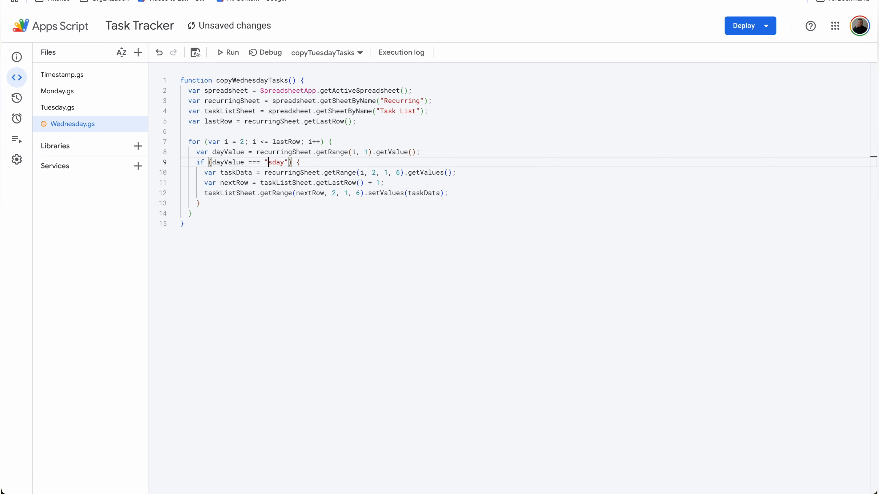
pyautogui.write('Wednesday')
pyautogui.hotkey('ctrl', 's')
# Duplicate Wednesday.gs as a new script file named Thursday.
pyautogui.click(138, 124)
pyautogui.click(151, 171)
pyautogui.write('Thursday')
pyautogui.press('Return')
# In Thursday.gs, rename the function to copyThursdayTasks, set the dayValue condition to "Thursday", and save the project.
pyautogui.click(252, 80)
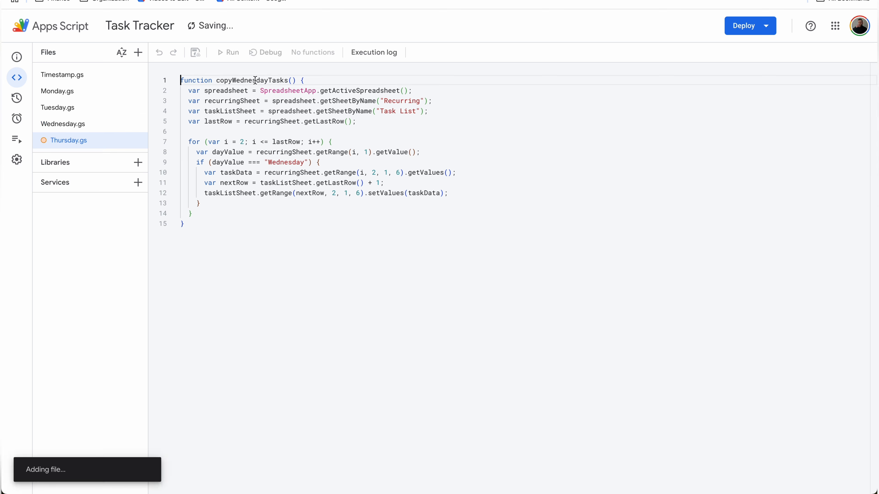
pyautogui.press('BackSpace')
pyautogui.press('BackSpace')
pyautogui.press('BackSpace')
pyautogui.press('BackSpace')
pyautogui.press('BackSpace')
pyautogui.write('Thur')
pyautogui.doubleClick(279, 162)
pyautogui.write('Thursday')
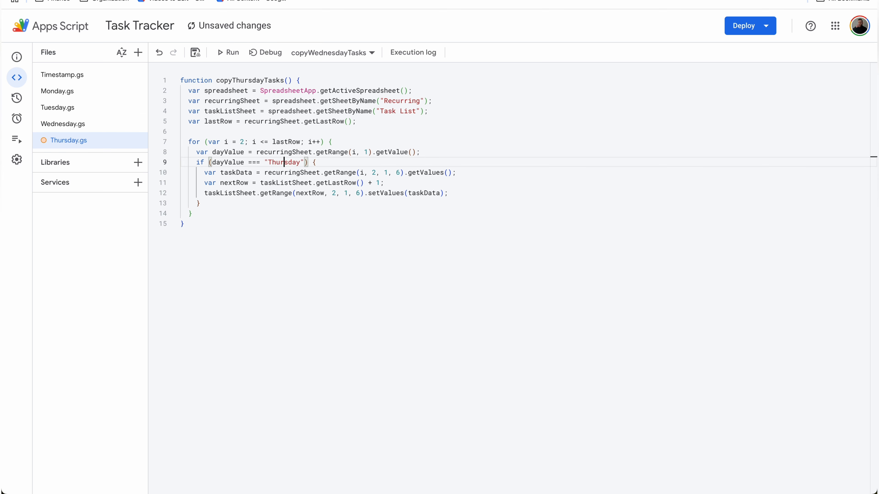
pyautogui.click(195, 52)
# Duplicate Thursday.gs as a new script file named Friday.
pyautogui.click(138, 140)
pyautogui.click(142, 162)
pyautogui.write('Friday')
pyautogui.press('Return')
# In Friday.gs, rename the function to copyFridayTasks, set the dayValue condition to "Friday", and save the project.
pyautogui.click(251, 80)
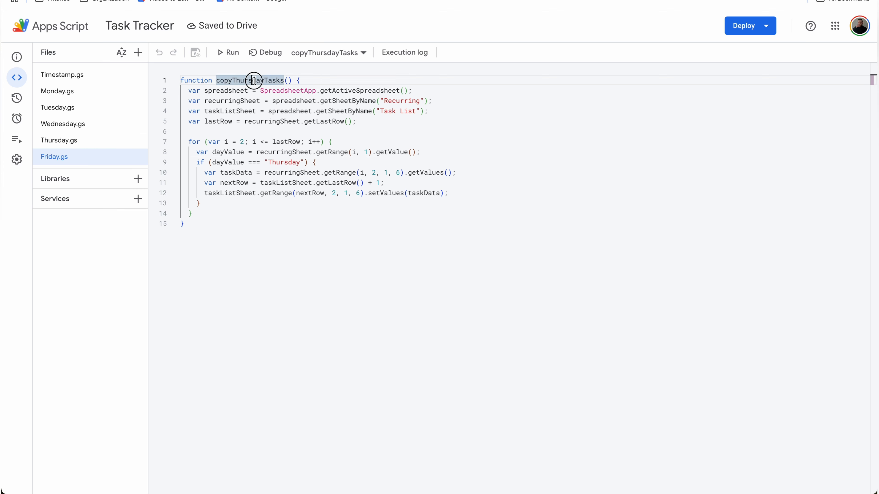
pyautogui.press('BackSpace')
pyautogui.press('BackSpace')
pyautogui.press('BackSpace')
pyautogui.press('BackSpace')
pyautogui.press('BackSpace')
pyautogui.write('Fri')
pyautogui.click(285, 162)
pyautogui.doubleClick(284, 162)
pyautogui.write('Friday')
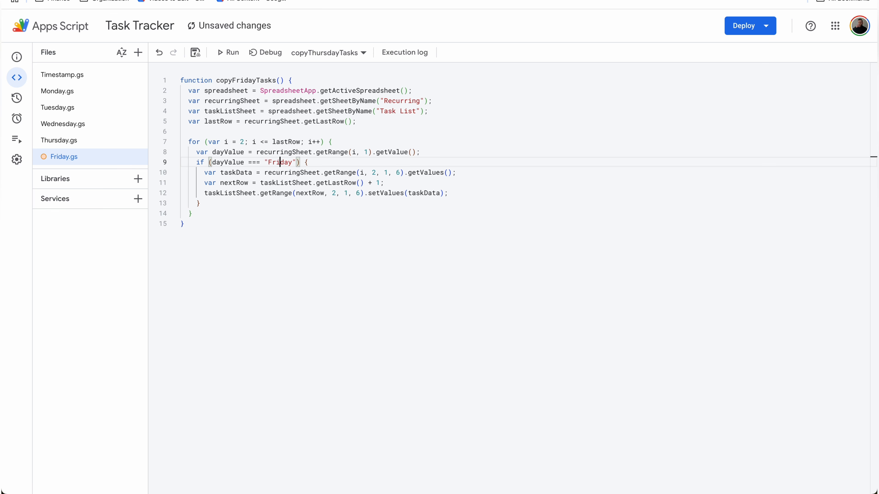
pyautogui.click(195, 52)
# Duplicate Friday.gs as a new script file named Saturday.
pyautogui.click(138, 157)
pyautogui.click(143, 178)
pyautogui.write('Saturday')
pyautogui.press('Return')
# In Saturday.gs, rename the function to copySaturdayTasks, set the dayValue condition to "Saturday", and save the project.
pyautogui.click(245, 80)
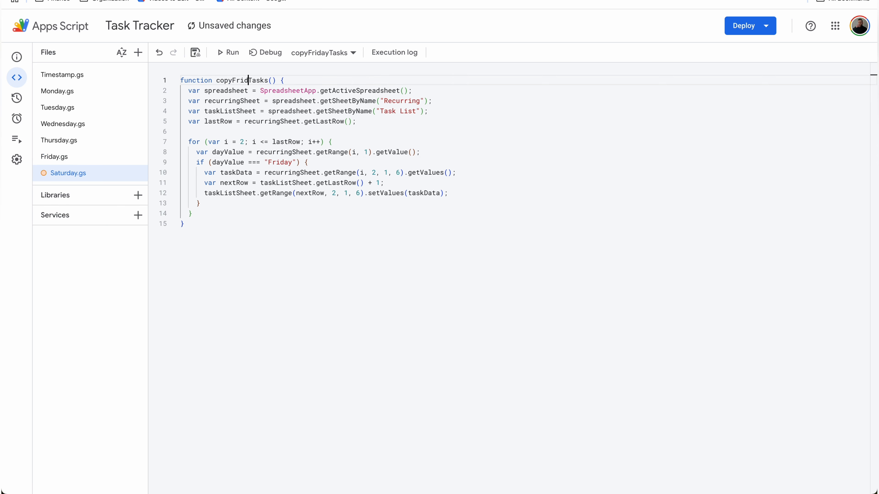
pyautogui.press('BackSpace')
pyautogui.press('BackSpace')
pyautogui.press('BackSpace')
pyautogui.write('Satur')
pyautogui.doubleClick(280, 162)
pyautogui.write('Saturday')
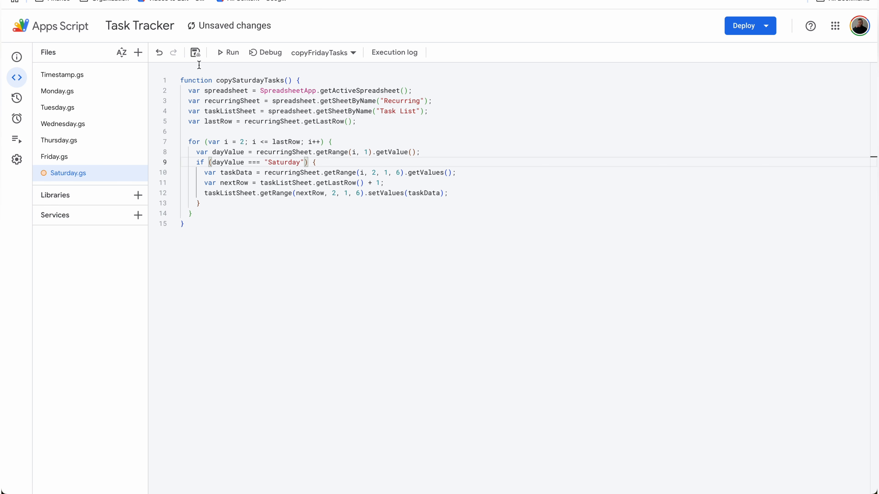
pyautogui.click(196, 53)
# Duplicate Saturday.gs as a new script file named Sunday.
pyautogui.click(138, 173)
pyautogui.click(139, 222)
pyautogui.write('Sunday')
pyautogui.press('Return')
# In Sunday.gs, rename the function to copySundayTasks, set the dayValue condition to "Sunday", and save the project.
pyautogui.moveTo(232, 81); pyautogui.dragTo(252, 80)
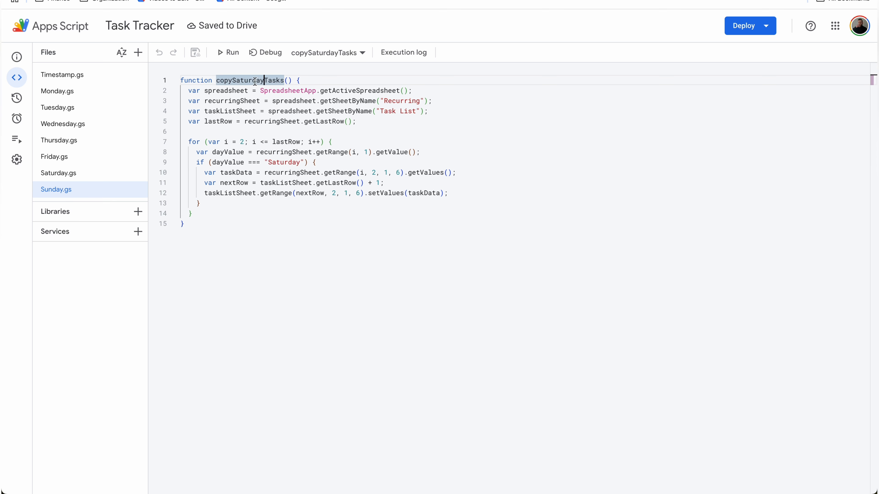
pyautogui.press('BackSpace')
pyautogui.write('Sun')
pyautogui.doubleClick(283, 162)
pyautogui.write('Sunday')
pyautogui.hotkey('ctrl', 's')
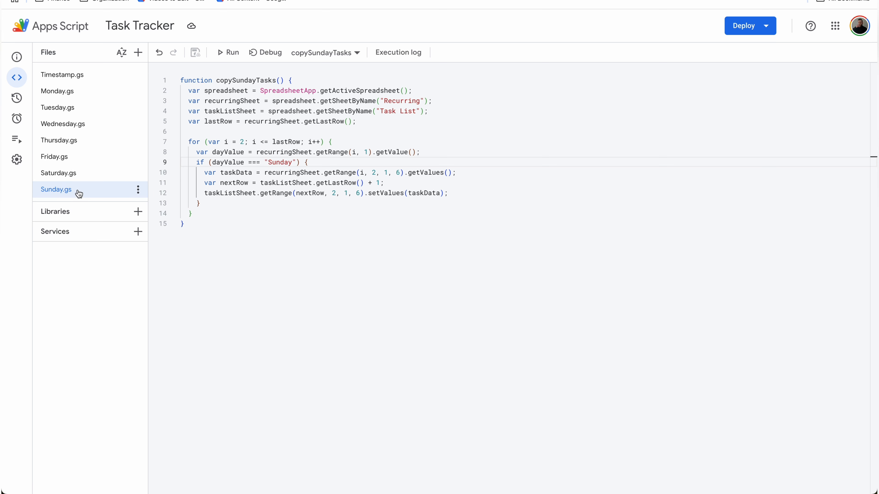
# Duplicate Sunday.gs as a new script file named Monthly.
pyautogui.click(138, 191)
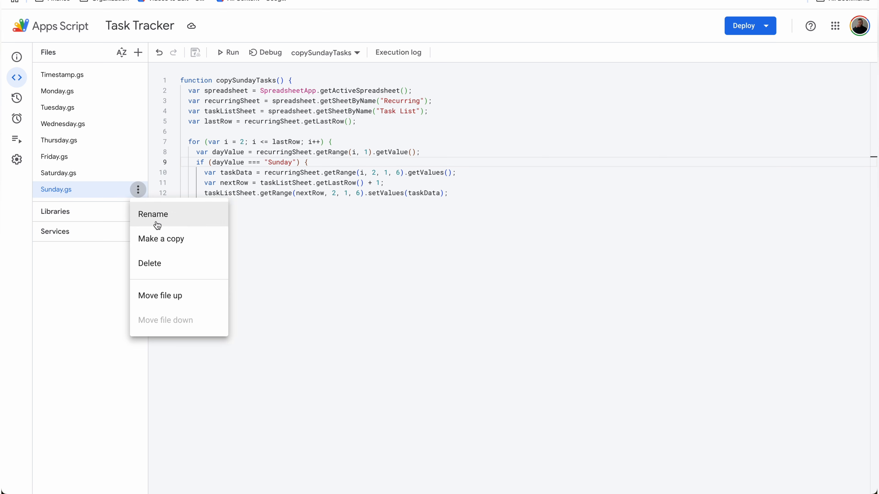
pyautogui.click(162, 250)
pyautogui.write('Monthly')
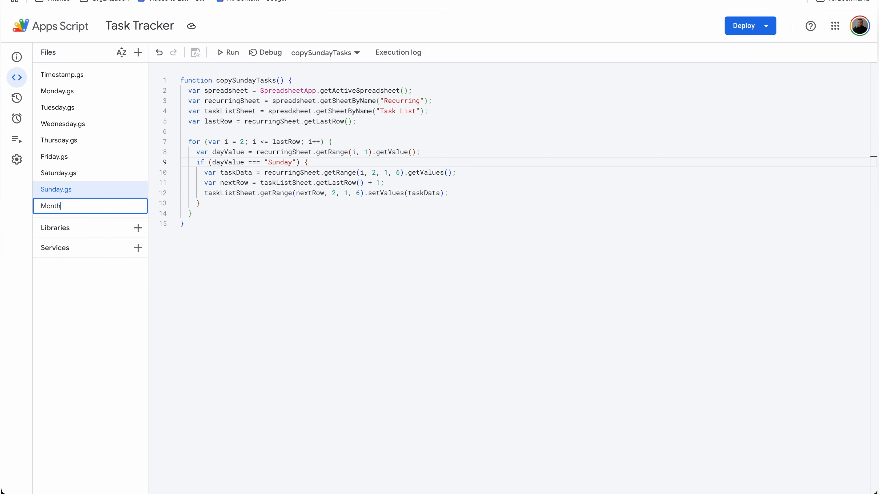
pyautogui.press('Return')
# In Monthly.gs, rename the function to copyMonthlyTasks, set the dayValue condition to "Monthly", and save the project.
pyautogui.click(255, 80)
pyautogui.press('BackSpace')
pyautogui.press('BackSpace')
pyautogui.press('BackSpace')
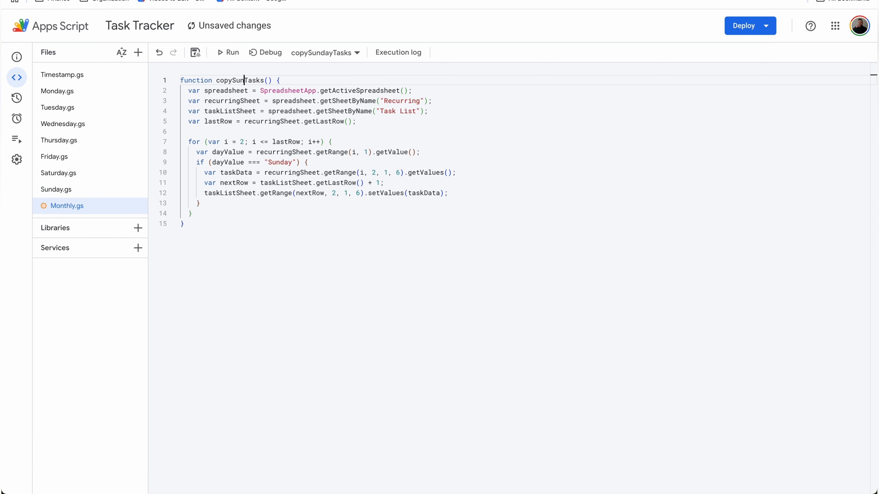
pyautogui.press('BackSpace')
pyautogui.press('BackSpace')
pyautogui.press('BackSpace')
pyautogui.write('Monthly')
pyautogui.moveTo(292, 163); pyautogui.dragTo(268, 163)
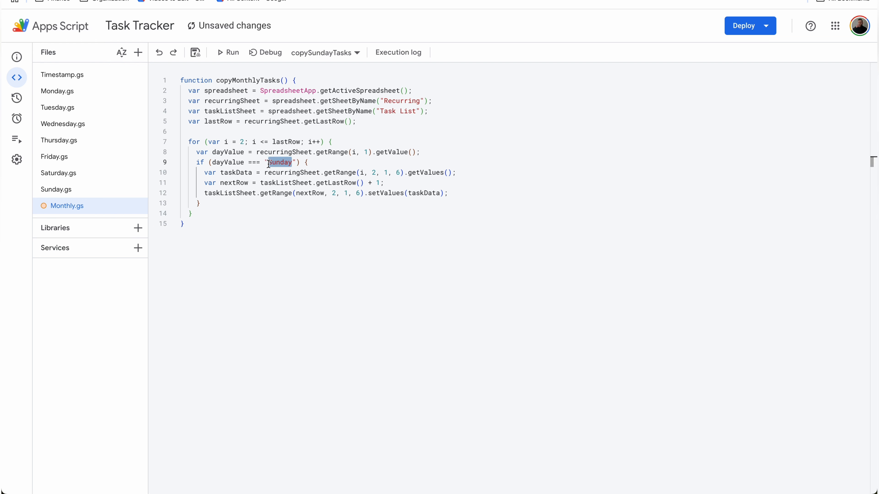
pyautogui.write('Monthly')
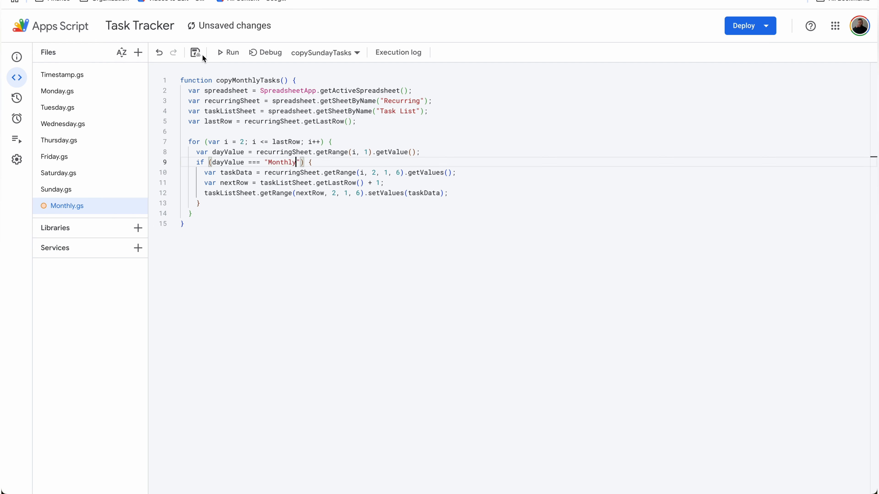
pyautogui.click(203, 54)
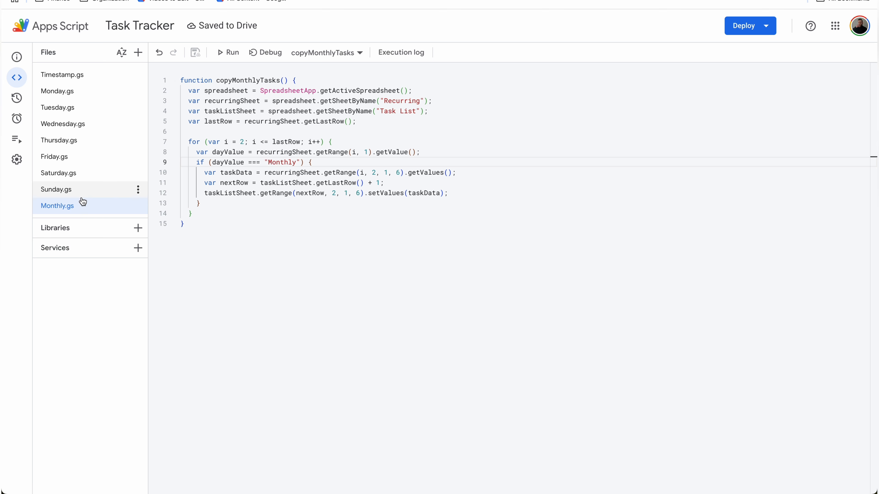
# Start a new project trigger in Task Tracker and choose copyMondayTasks as the function to run.
pyautogui.moveTo(25, 121)
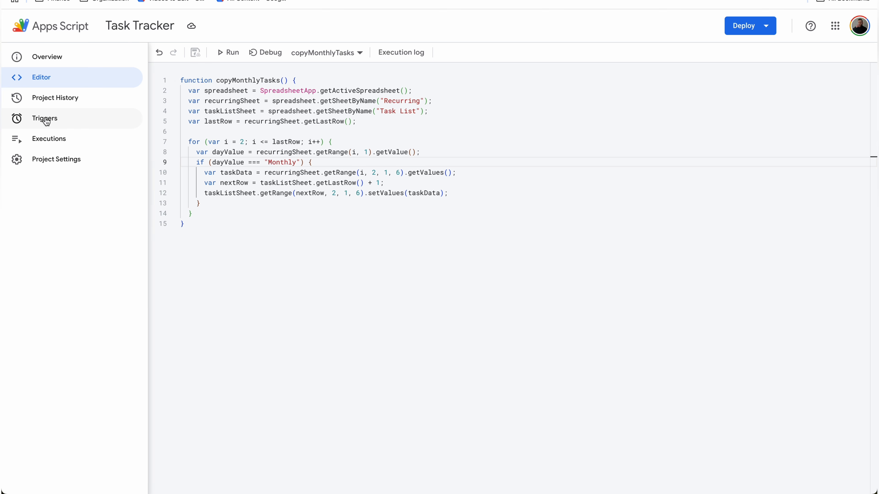
pyautogui.click(46, 120)
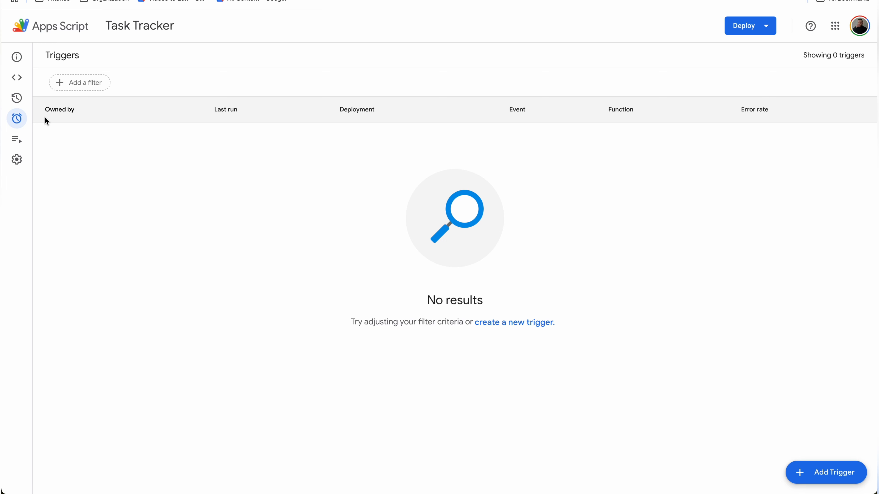
pyautogui.moveTo(21, 127)
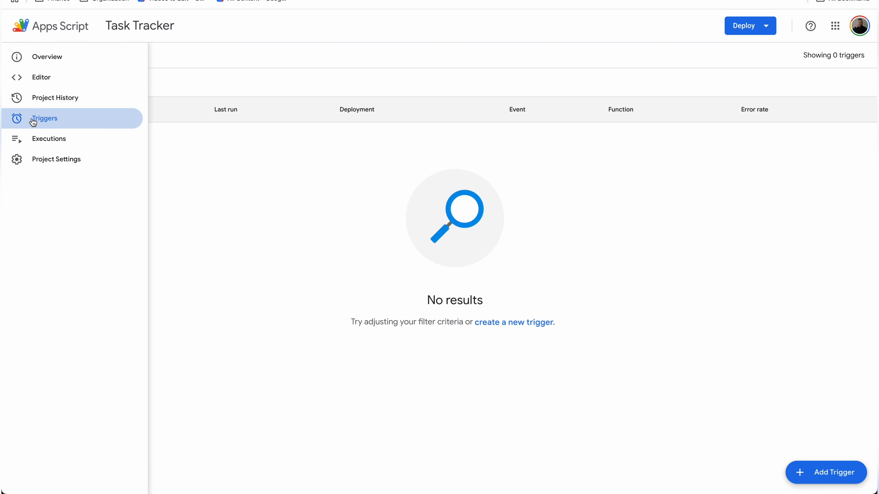
pyautogui.click(825, 477)
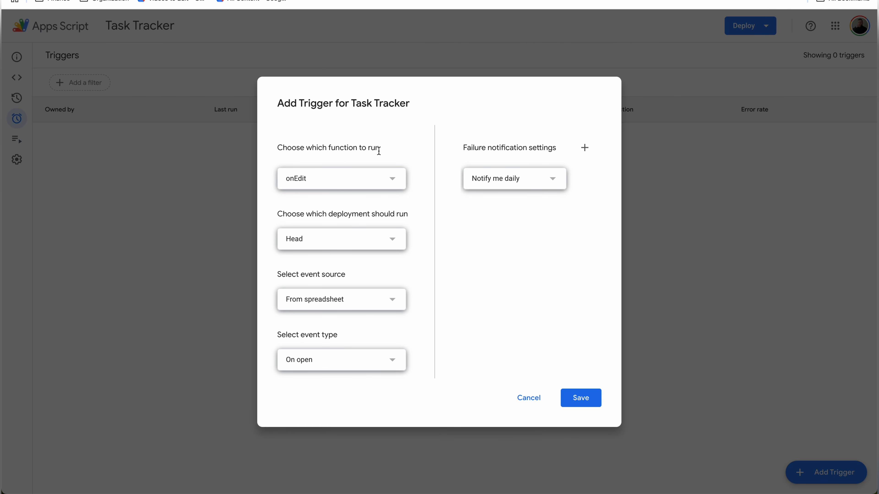
pyautogui.click(372, 175)
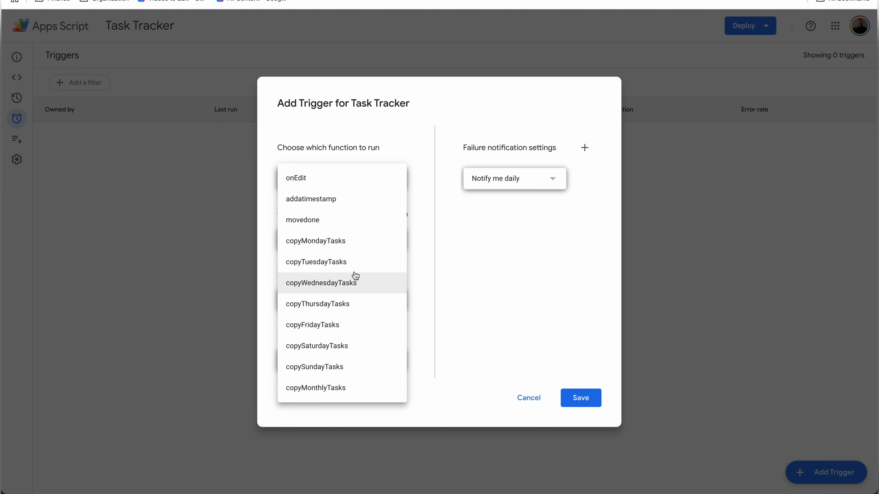
pyautogui.click(346, 245)
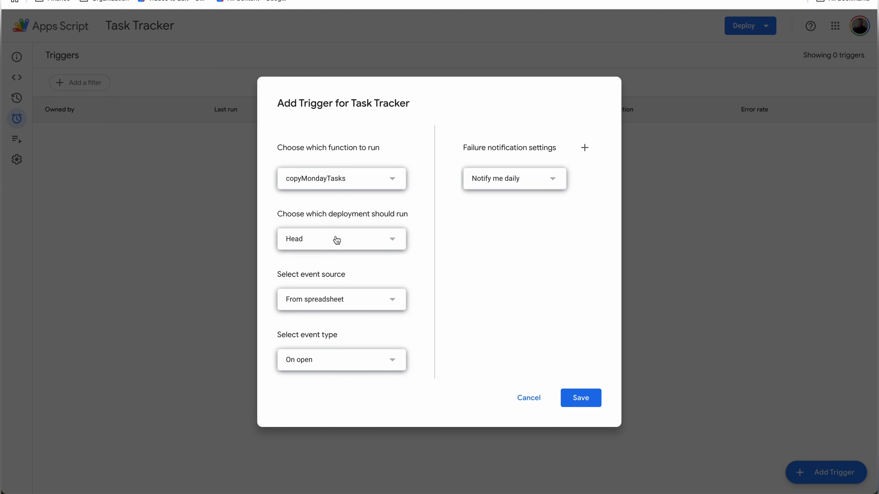
# Make the copyMondayTasks trigger a time-driven Week timer for Every Monday, Midnight to 1am, and save it.
pyautogui.click(334, 301)
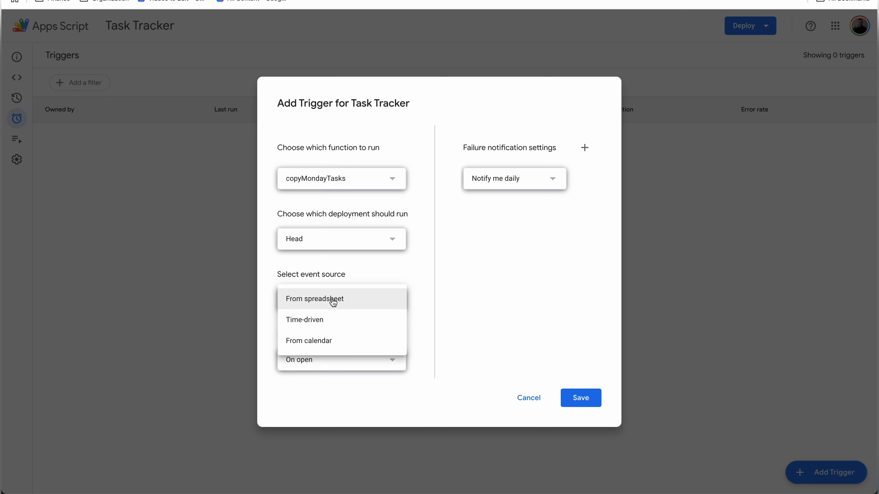
pyautogui.click(325, 323)
pyautogui.click(327, 323)
pyautogui.click(333, 311)
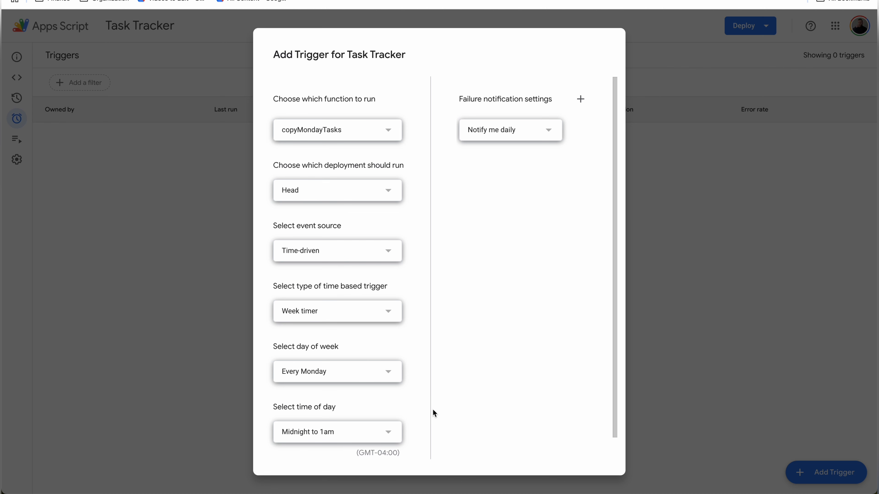
pyautogui.scroll(-2, 433, 410)
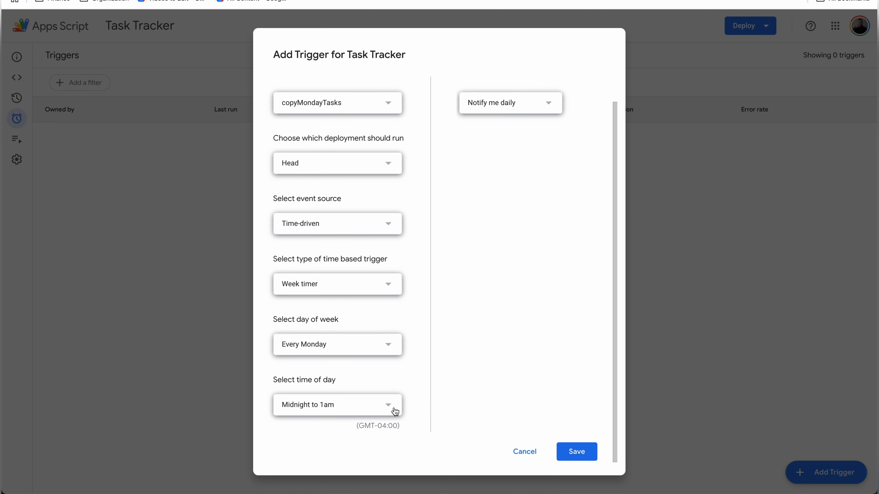
pyautogui.click(591, 449)
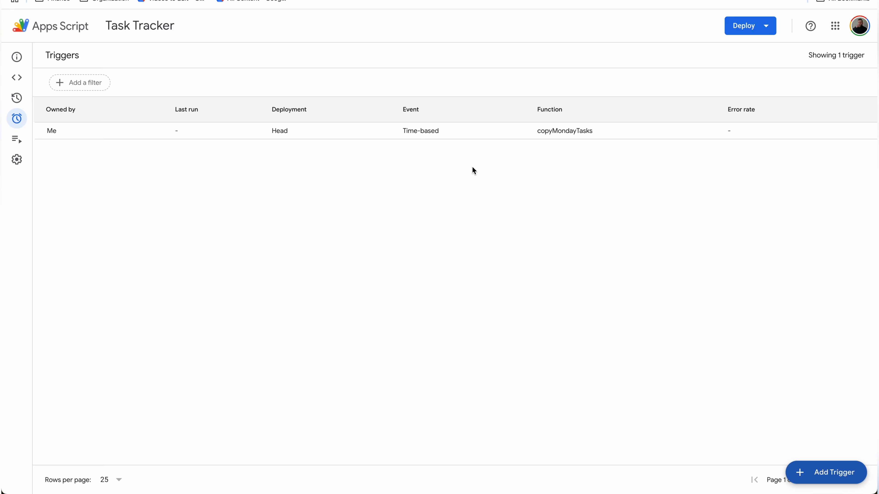
# Add and save a time-driven Week timer trigger that runs copyTuesdayTasks Every Tuesday.
pyautogui.click(812, 473)
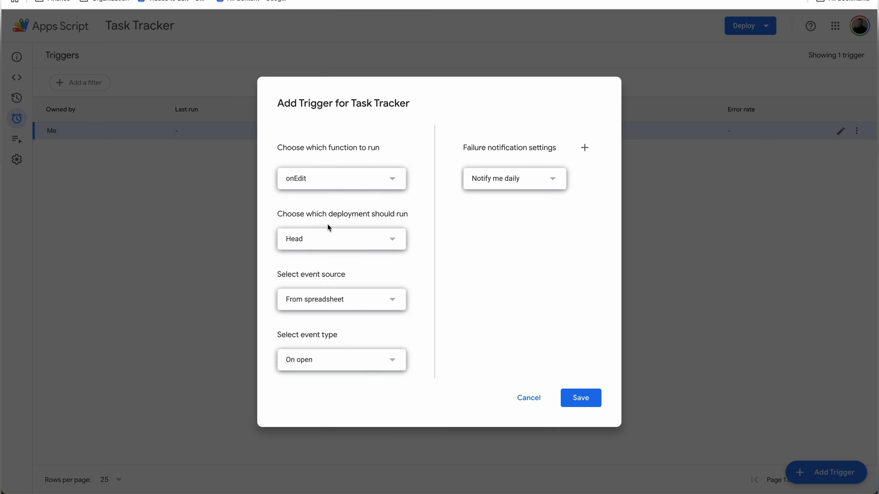
pyautogui.click(337, 181)
pyautogui.click(321, 261)
pyautogui.click(329, 300)
pyautogui.click(322, 324)
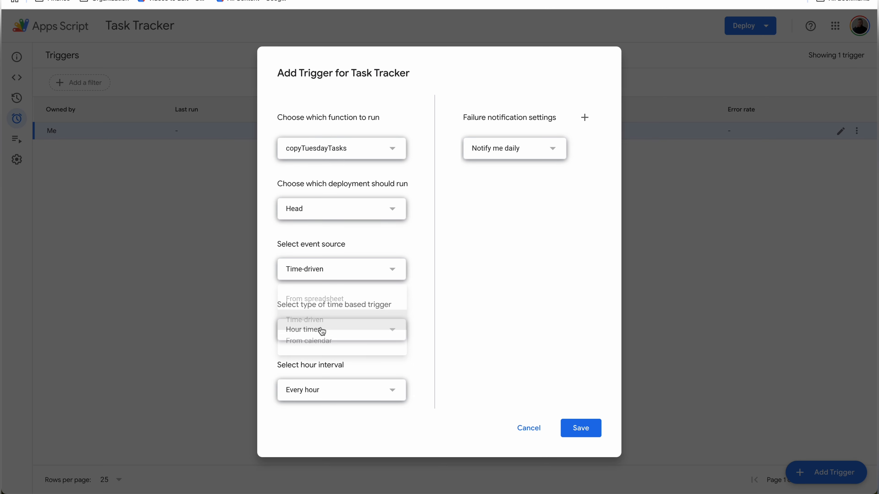
pyautogui.click(325, 333)
pyautogui.click(306, 367)
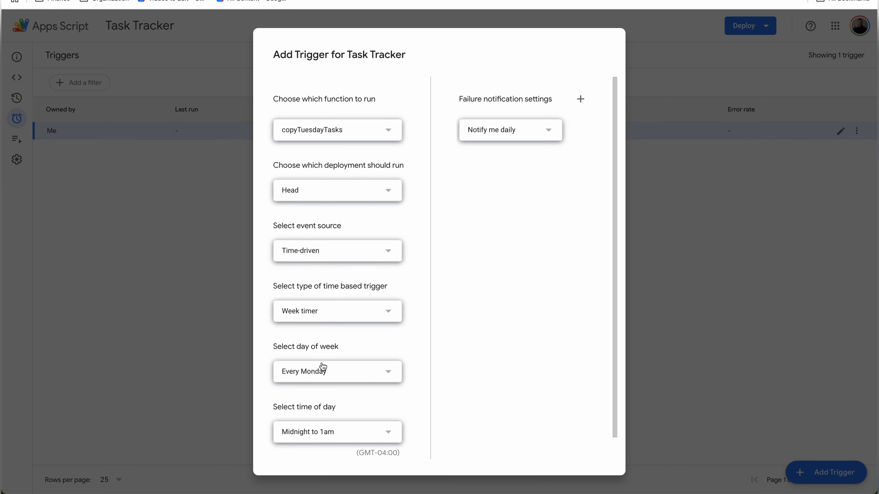
pyautogui.click(323, 370)
pyautogui.click(321, 369)
pyautogui.scroll(-2, 426, 418)
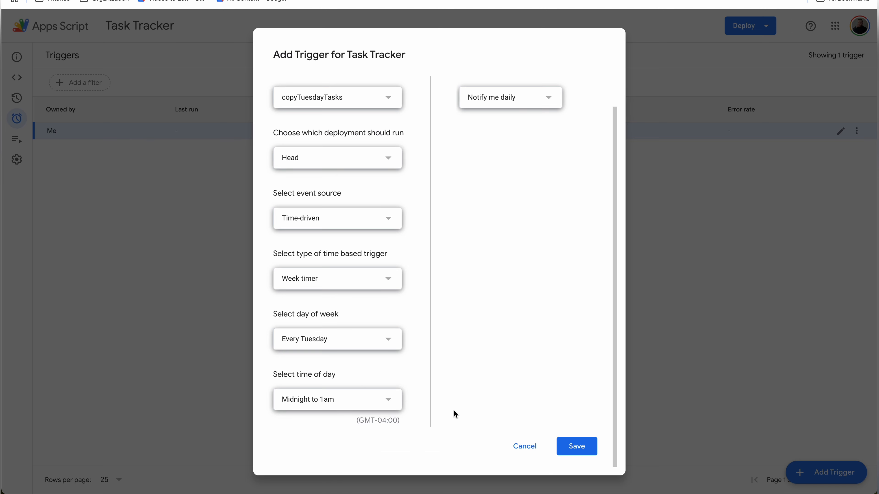
pyautogui.click(571, 447)
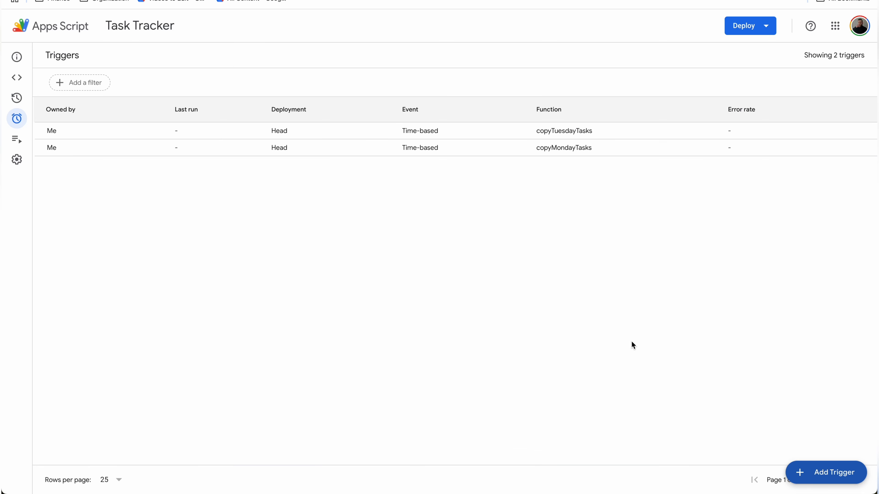
# Add and save a time-driven weekly trigger that runs copyWednesdayTasks on Wednesdays.
pyautogui.click(825, 470)
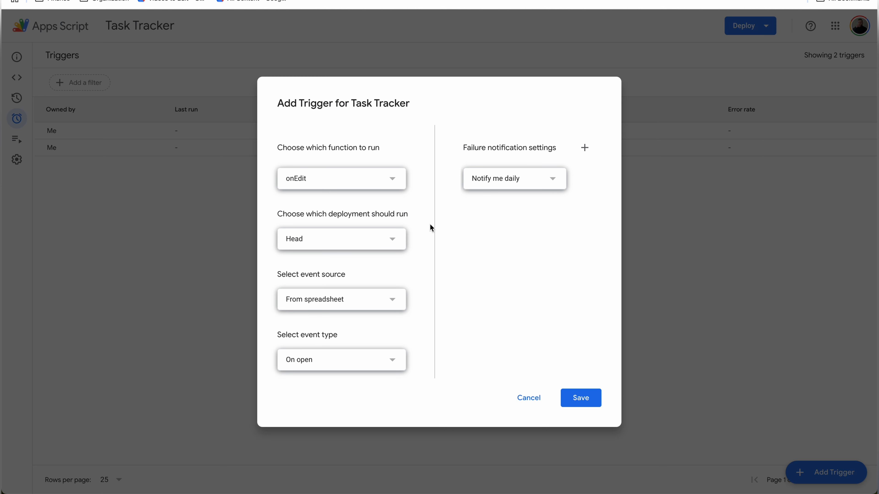
pyautogui.click(343, 185)
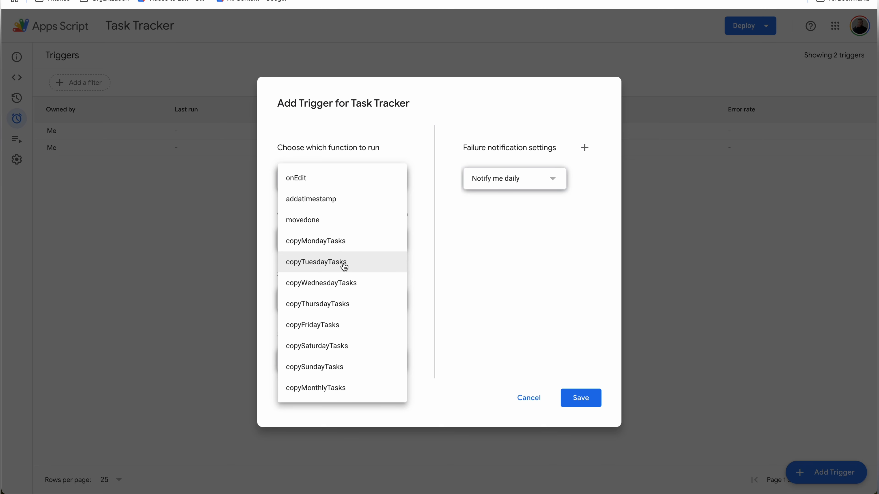
pyautogui.click(337, 286)
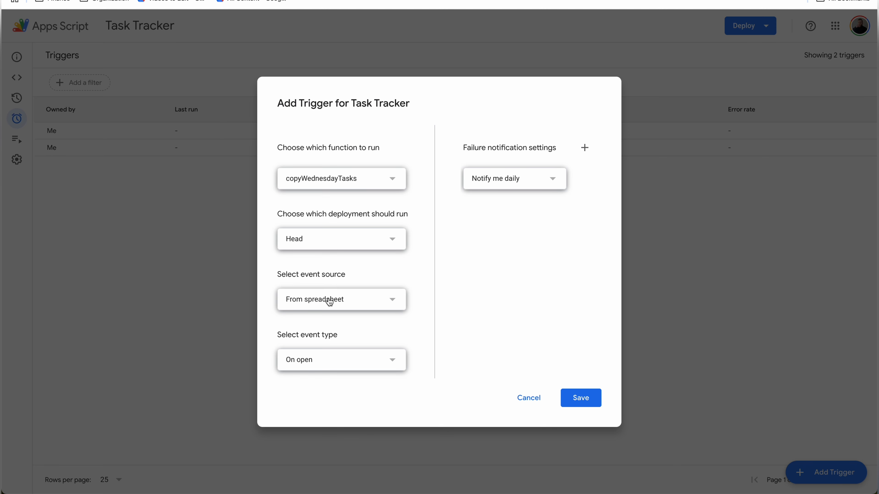
pyautogui.click(330, 301)
pyautogui.click(328, 321)
pyautogui.click(324, 329)
pyautogui.click(316, 377)
pyautogui.click(322, 372)
pyautogui.click(330, 382)
pyautogui.click(576, 446)
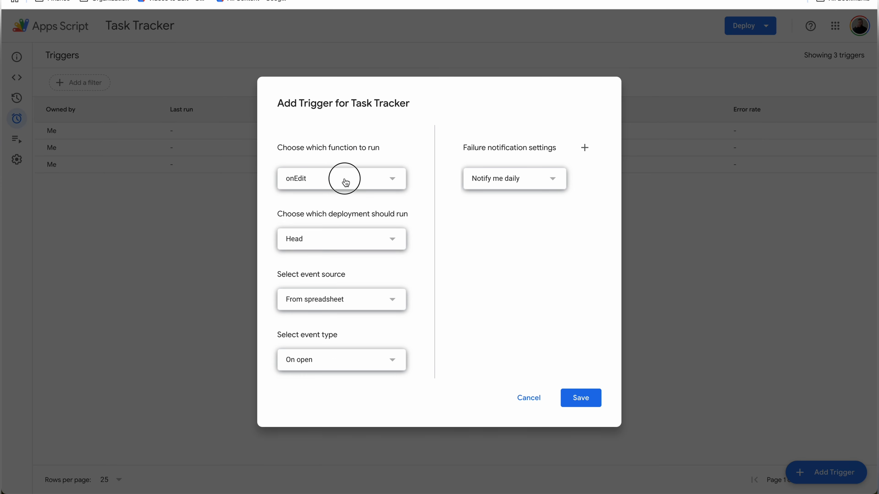
# Set the new trigger to run copyThursdayTasks on a time-driven Week timer, Every Thursday, and save it.
pyautogui.click(345, 177)
pyautogui.click(342, 299)
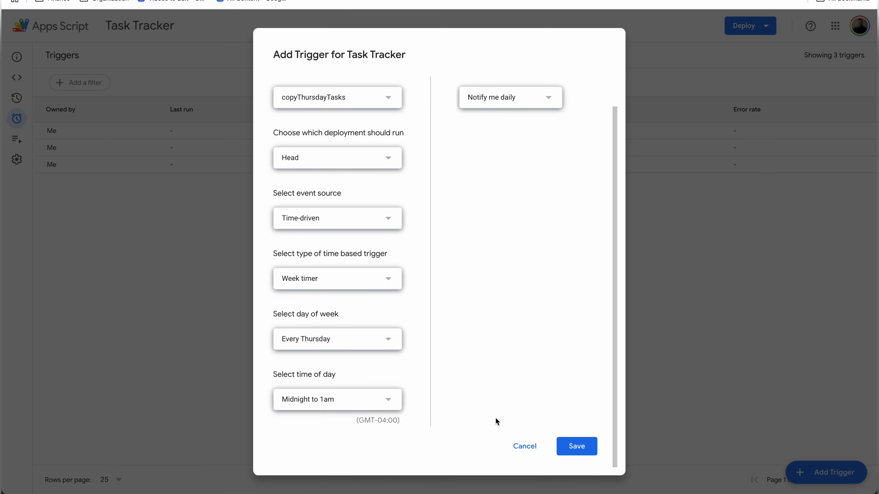
pyautogui.click(581, 398)
# Add and save a time-driven weekly trigger that runs copyFridayTasks on Fridays.
pyautogui.click(820, 475)
pyautogui.click(344, 179)
pyautogui.click(324, 319)
pyautogui.click(343, 303)
pyautogui.click(332, 321)
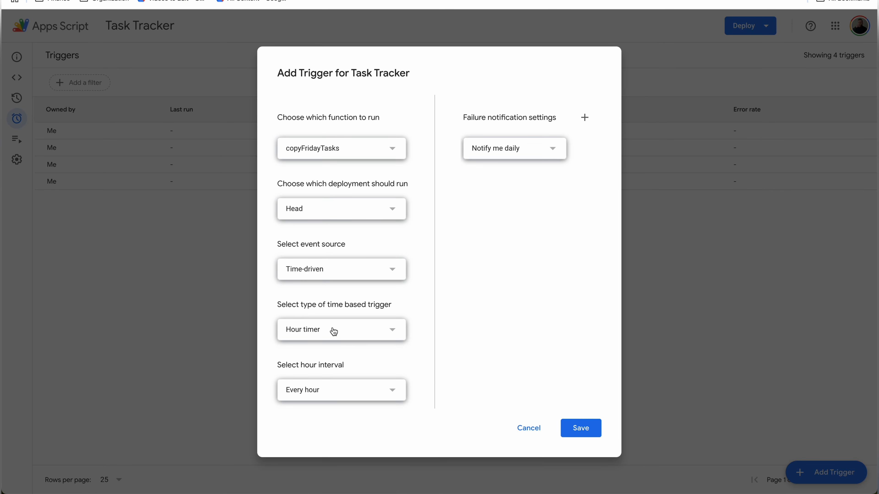
pyautogui.click(333, 330)
pyautogui.click(322, 374)
pyautogui.click(324, 372)
pyautogui.click(320, 427)
# Add and save a time-driven Week timer trigger that runs copySaturdayTasks Every Saturday.
pyautogui.click(831, 473)
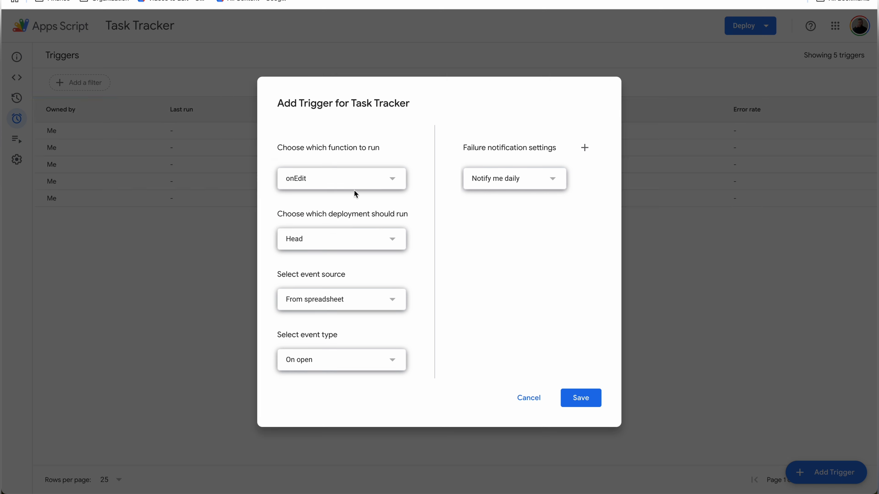
pyautogui.click(346, 179)
pyautogui.click(332, 345)
pyautogui.click(344, 303)
pyautogui.click(331, 320)
pyautogui.click(331, 330)
pyautogui.click(323, 371)
pyautogui.click(323, 372)
pyautogui.click(325, 446)
pyautogui.click(578, 448)
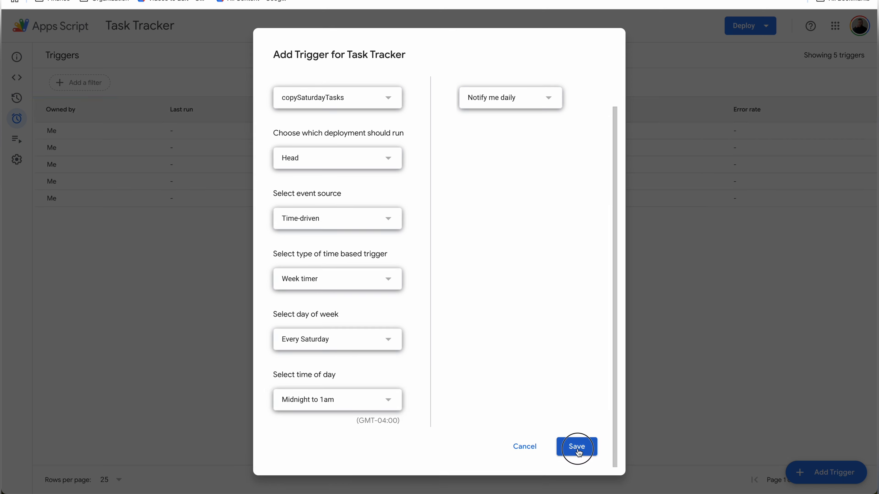
# Add and save a time-driven weekly trigger that runs copySundayTasks on Sundays.
pyautogui.click(817, 475)
pyautogui.click(348, 178)
pyautogui.click(341, 367)
pyautogui.click(353, 300)
pyautogui.click(351, 322)
pyautogui.click(351, 332)
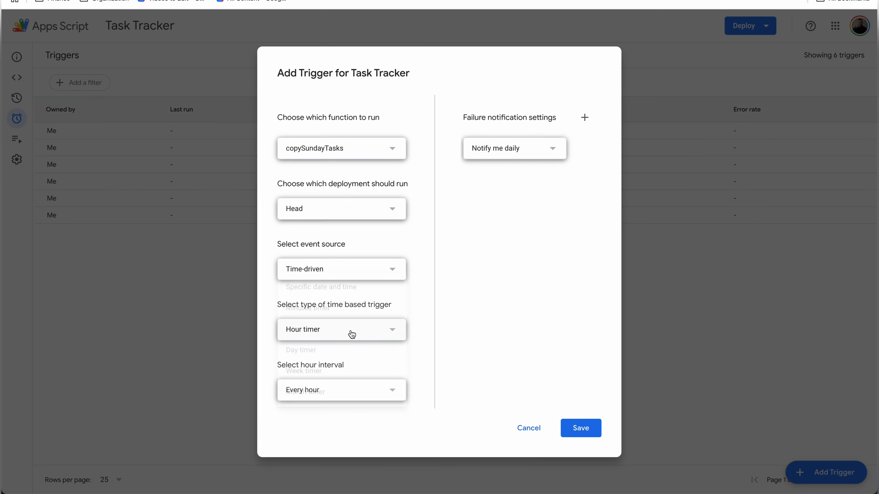
pyautogui.click(346, 374)
pyautogui.click(333, 469)
pyautogui.click(588, 443)
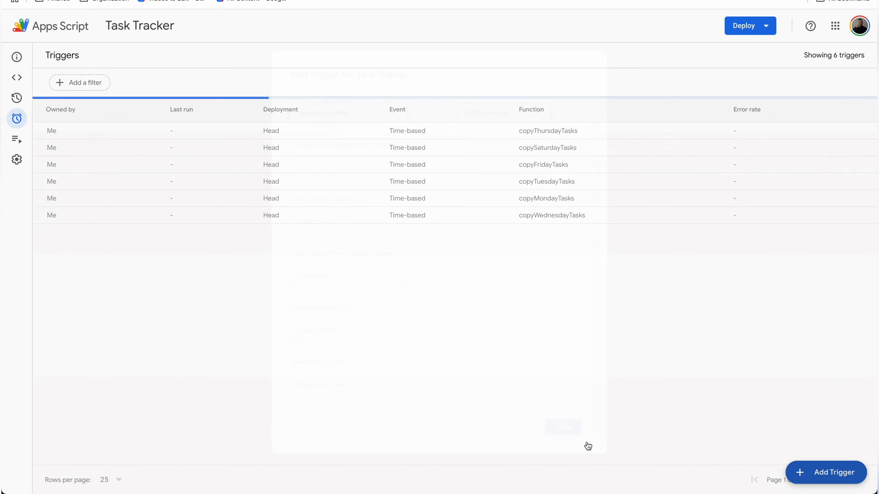
# Add and save a time-driven Month timer trigger that runs copyMonthlyTasks on the 5th of the month.
pyautogui.click(799, 467)
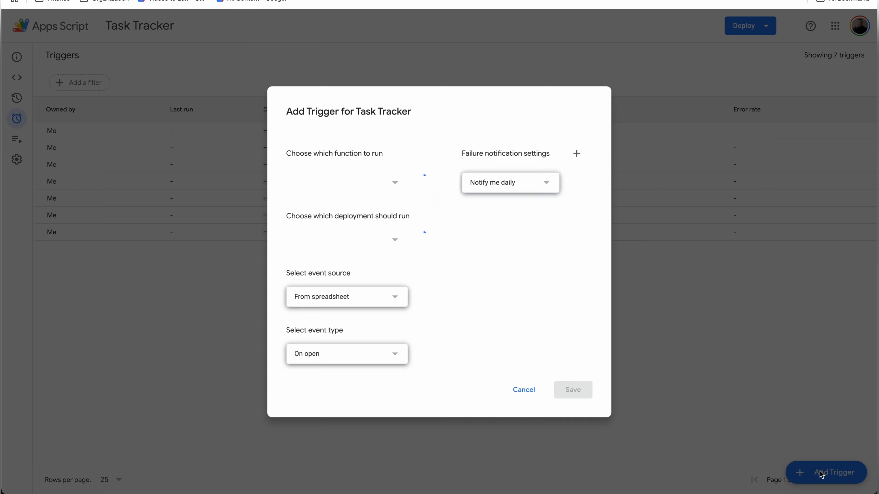
pyautogui.click(353, 189)
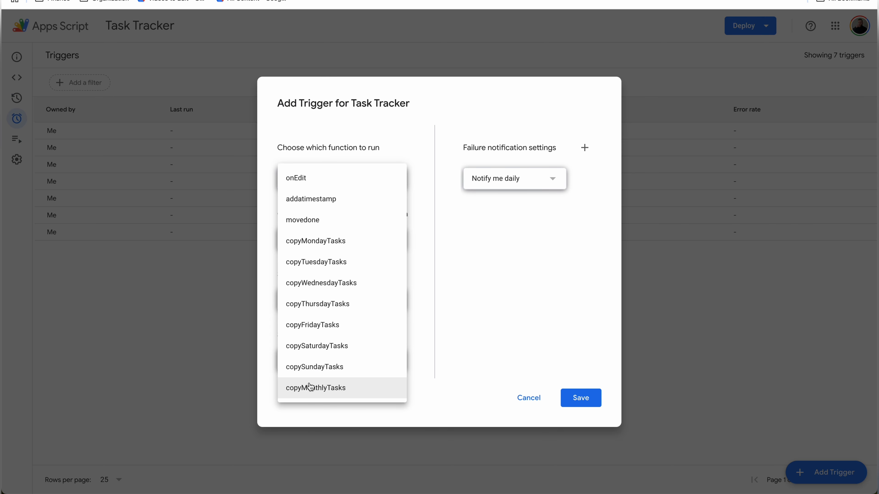
pyautogui.click(350, 396)
pyautogui.click(326, 299)
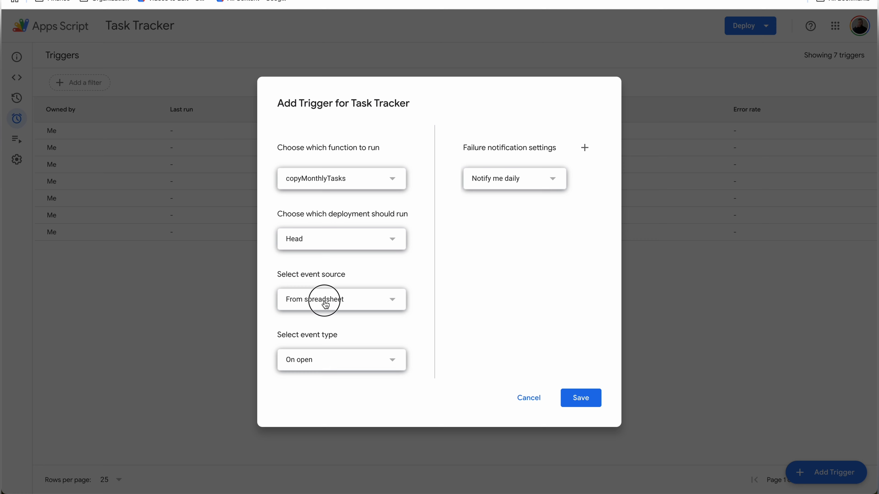
pyautogui.click(322, 321)
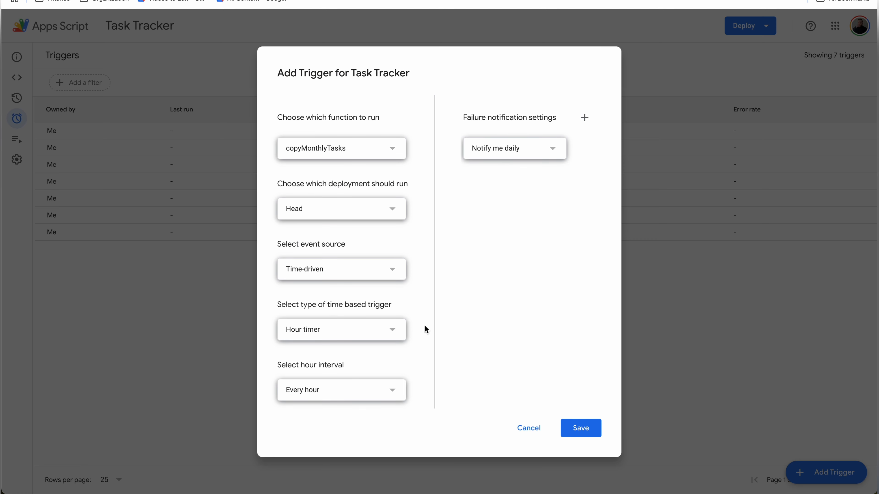
pyautogui.click(367, 331)
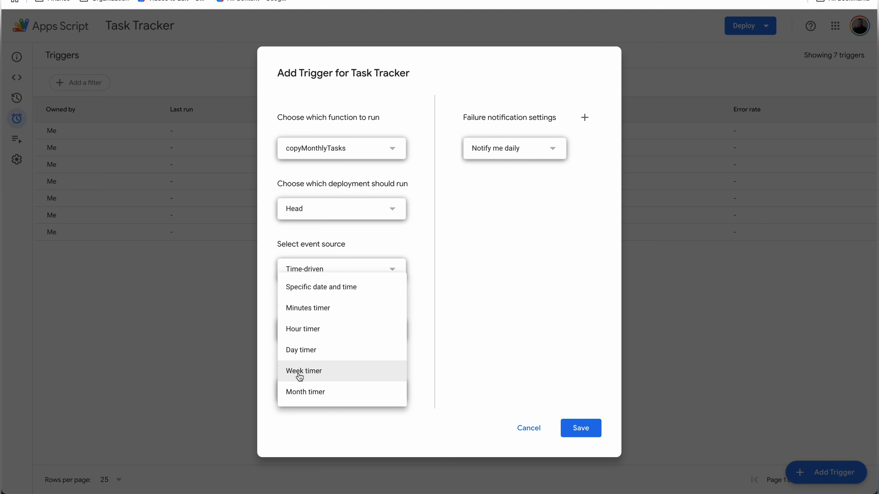
pyautogui.click(326, 391)
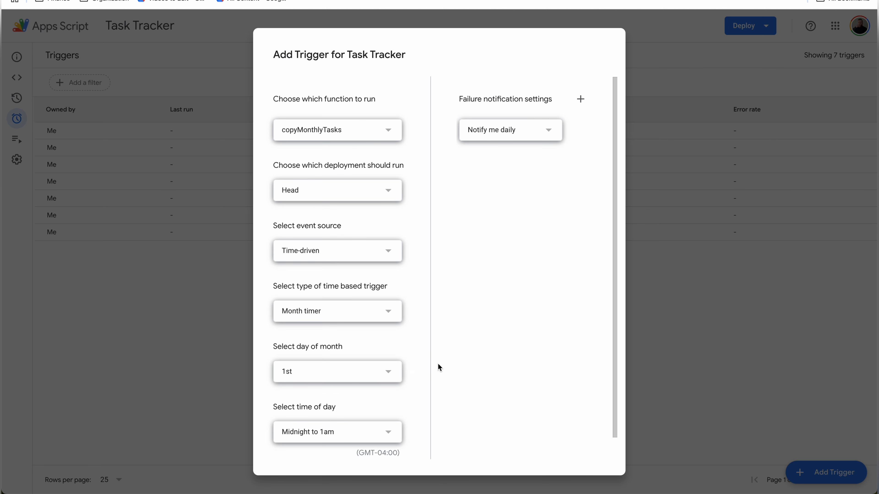
pyautogui.click(385, 378)
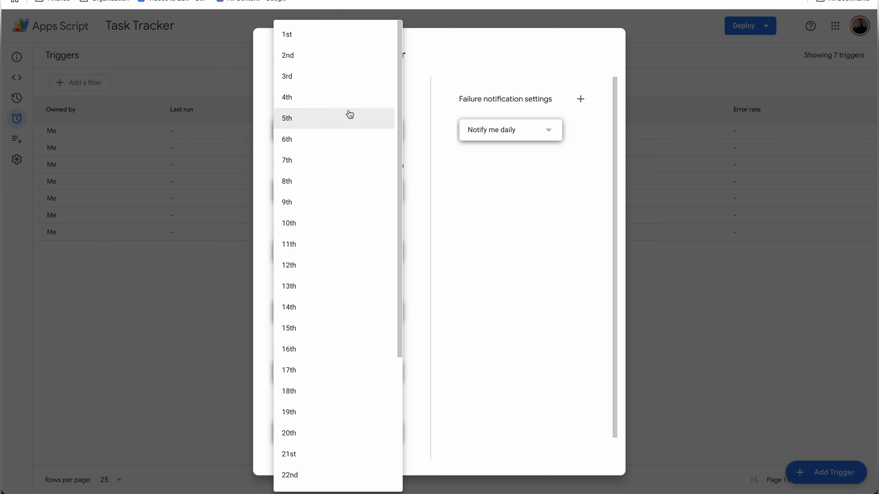
pyautogui.click(342, 117)
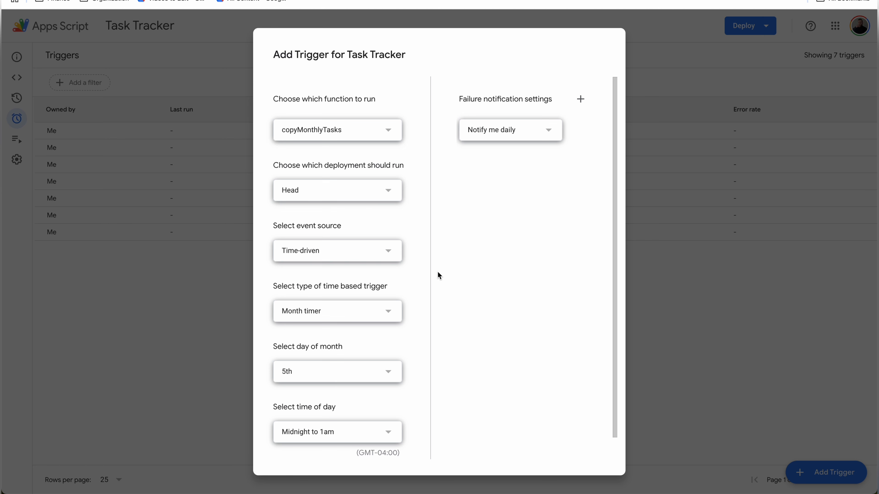
pyautogui.scroll(-2, 439, 276)
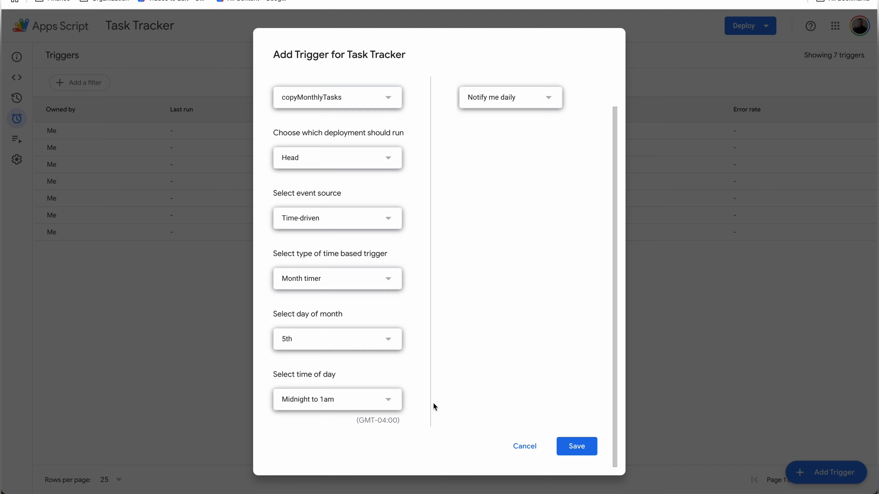
pyautogui.click(576, 446)
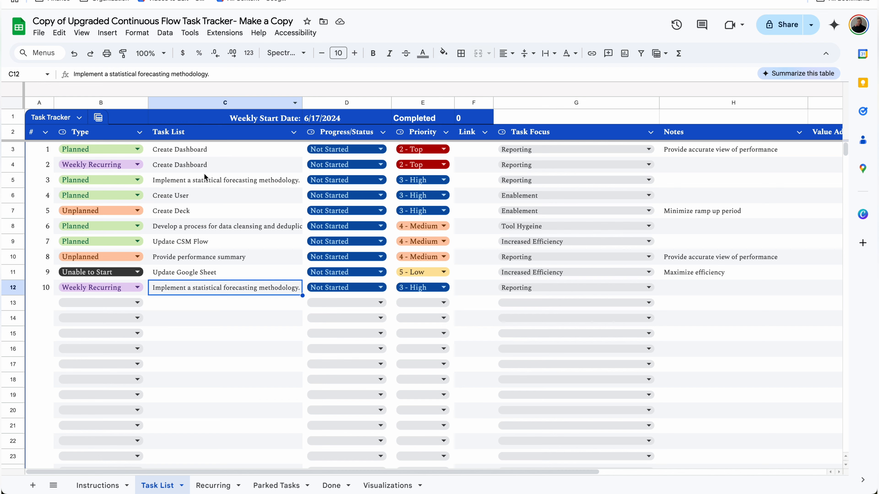
# In the Task List sheet, set the weekly recurring Create Dashboard task's status to Pending and check its Task Started date.
pyautogui.click(185, 301)
pyautogui.click(207, 163)
pyautogui.click(345, 165)
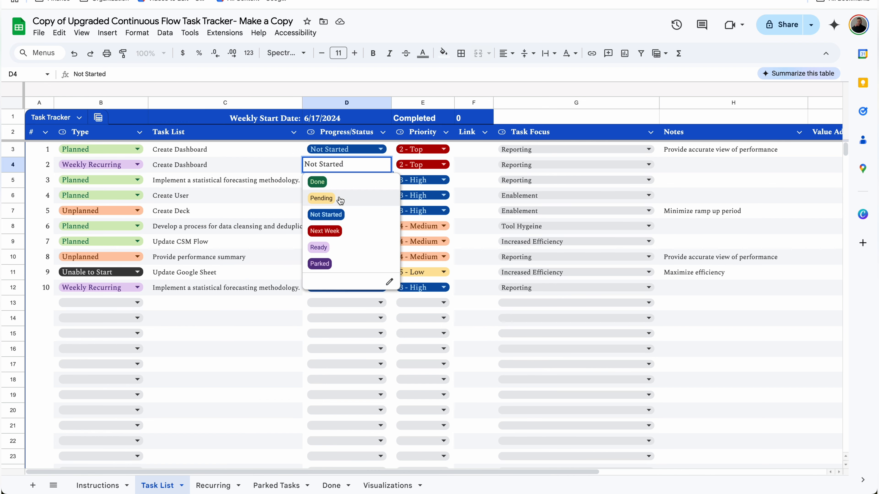
pyautogui.click(338, 199)
pyautogui.hscroll(8, 336, 179)
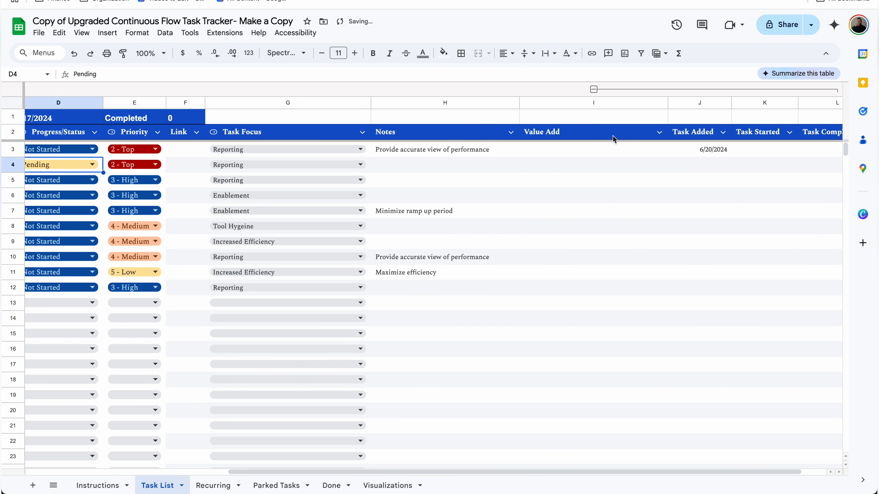
pyautogui.click(785, 169)
pyautogui.hscroll(1, 762, 169)
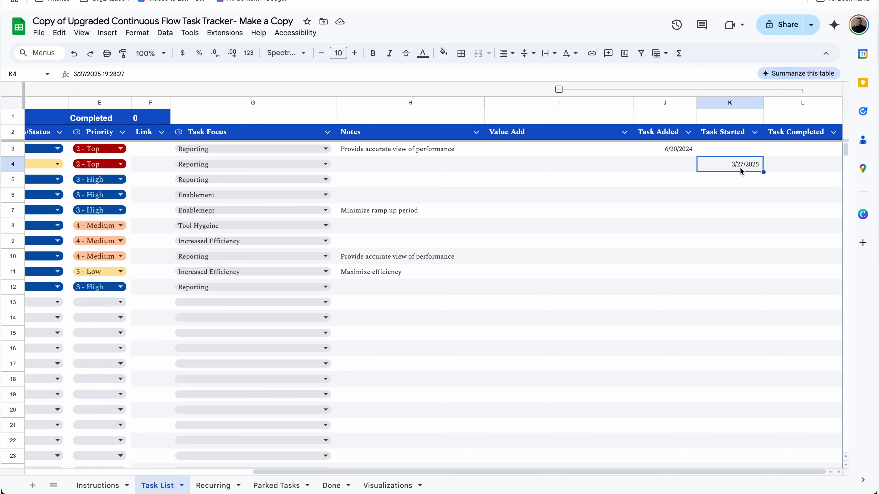
# Mark the weekly recurring Create Dashboard task as Done and check for it on the Done sheet.
pyautogui.hscroll(-9, 741, 168)
pyautogui.click(345, 165)
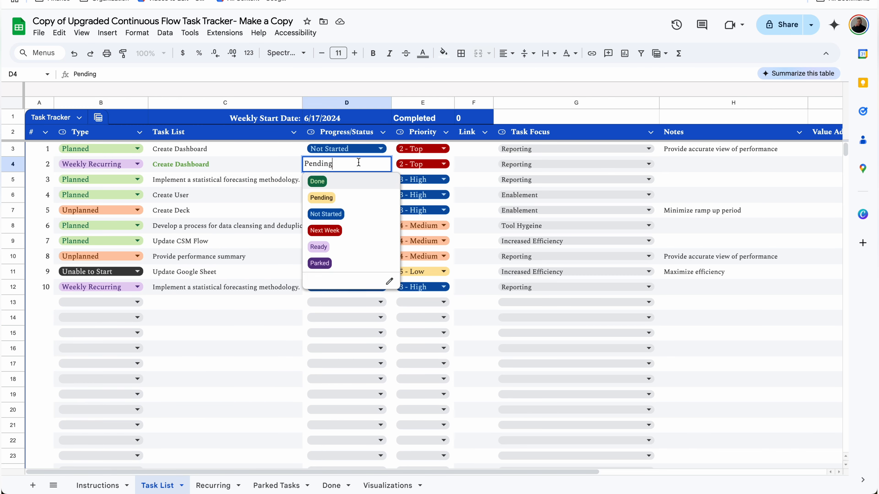
pyautogui.click(331, 187)
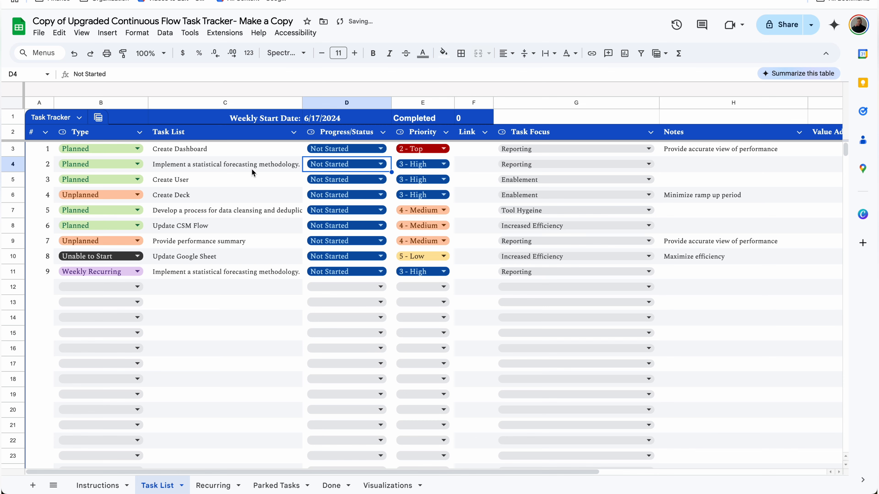
pyautogui.click(297, 486)
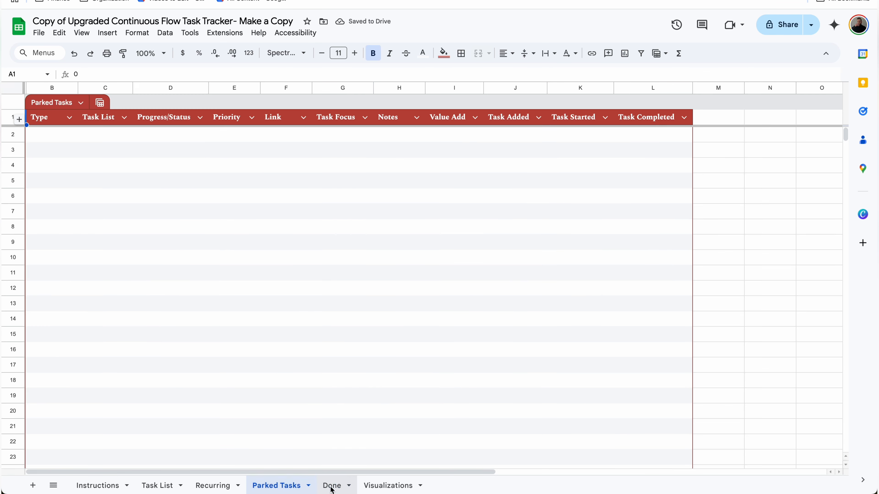
pyautogui.click(331, 485)
pyautogui.click(290, 159)
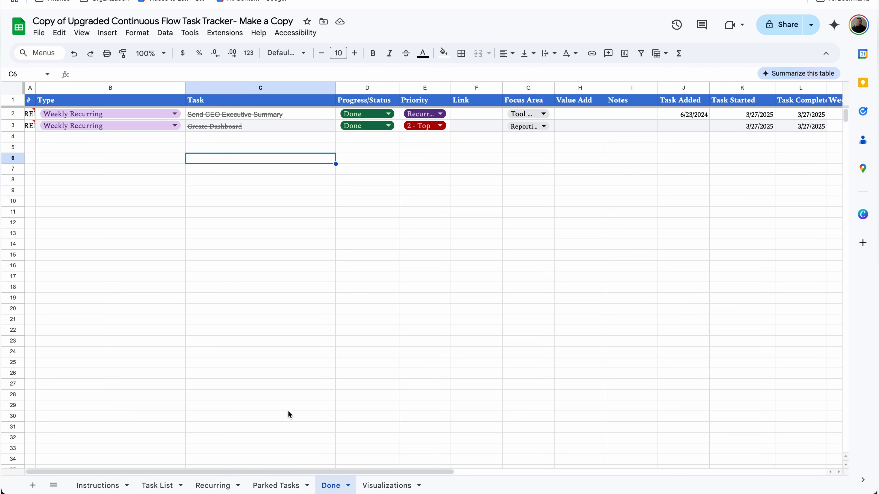
# Return to the Task List sheet and set the Create User task's status to Parked.
pyautogui.click(154, 485)
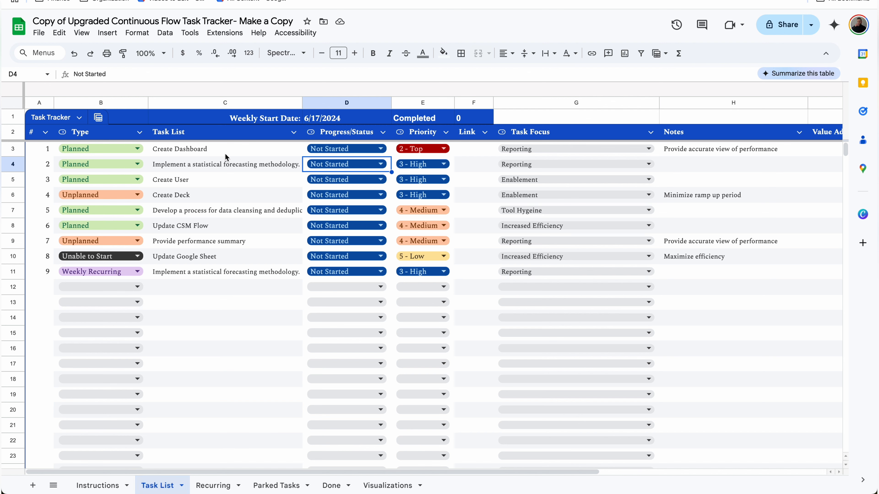
pyautogui.click(318, 179)
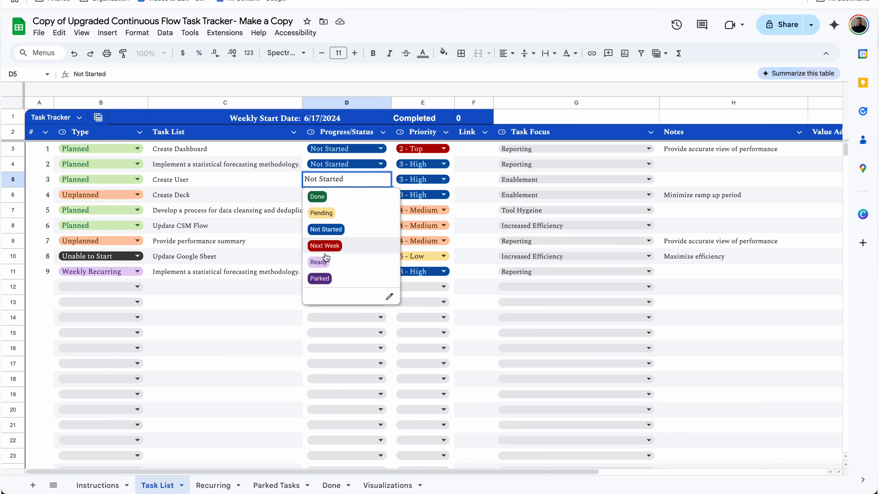
pyautogui.click(323, 280)
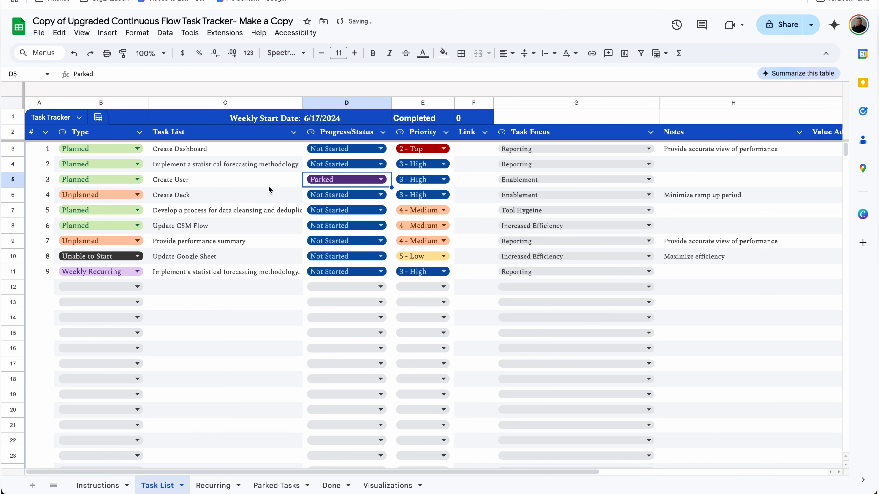
# On the Parked Tasks sheet, set the Create User task's status to Ready.
pyautogui.click(218, 486)
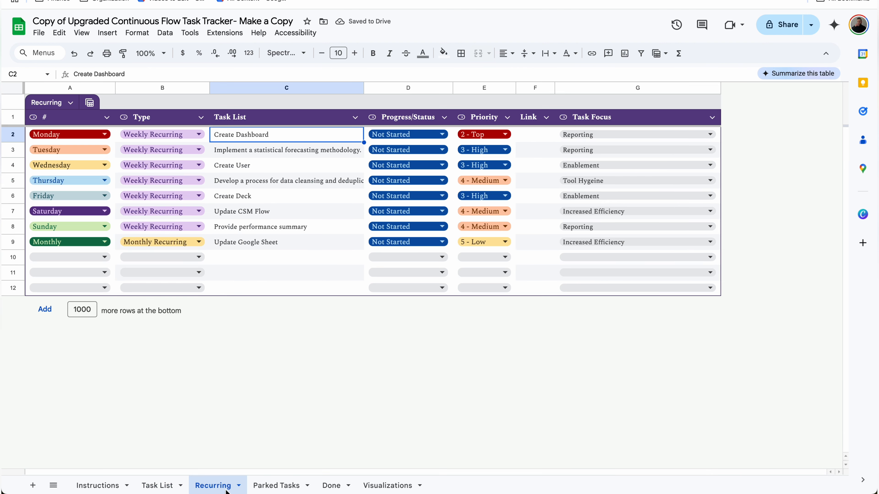
pyautogui.click(274, 486)
pyautogui.doubleClick(179, 133)
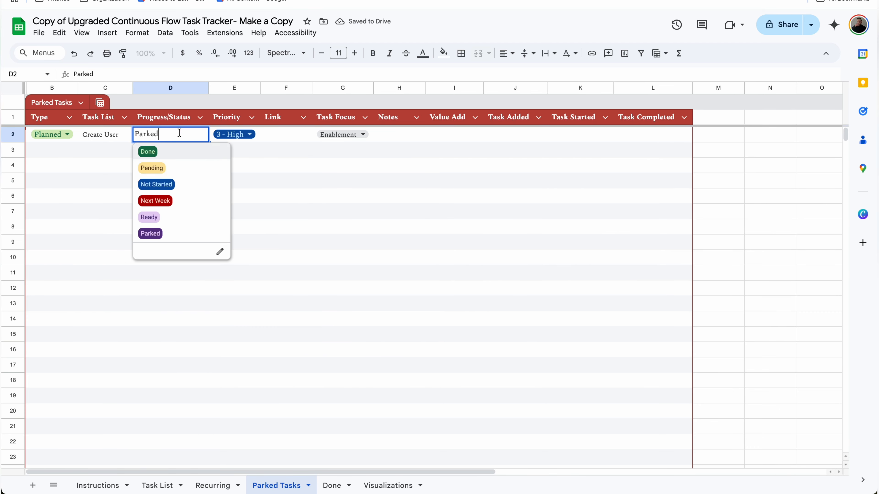
pyautogui.click(160, 217)
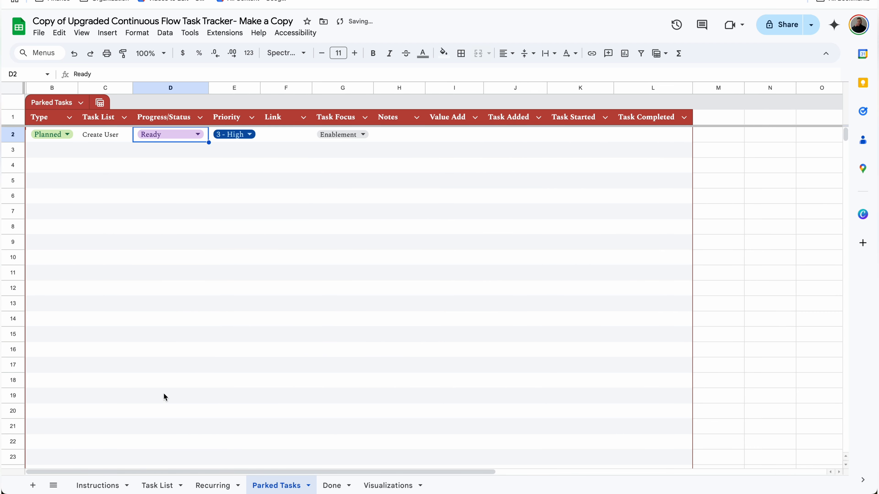
# Back in the Task List sheet, set the Create User task's status to Pending, followed by Done.
pyautogui.click(159, 485)
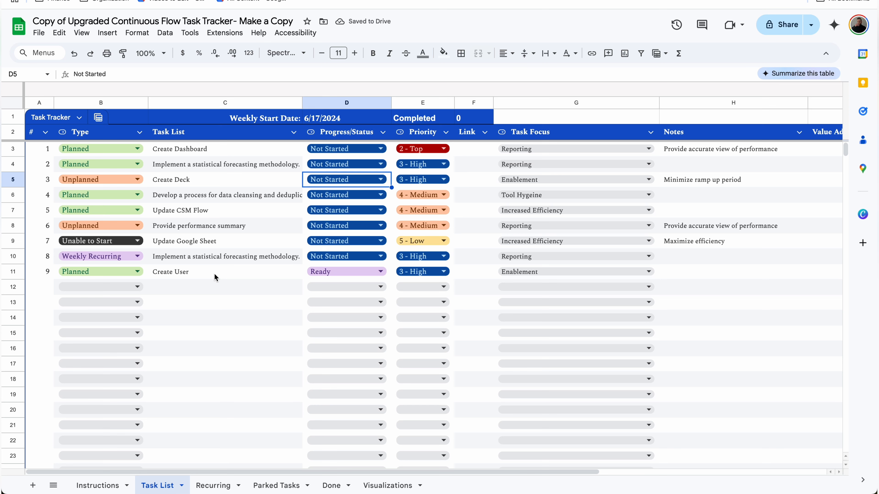
pyautogui.click(214, 276)
pyautogui.click(343, 271)
pyautogui.click(327, 307)
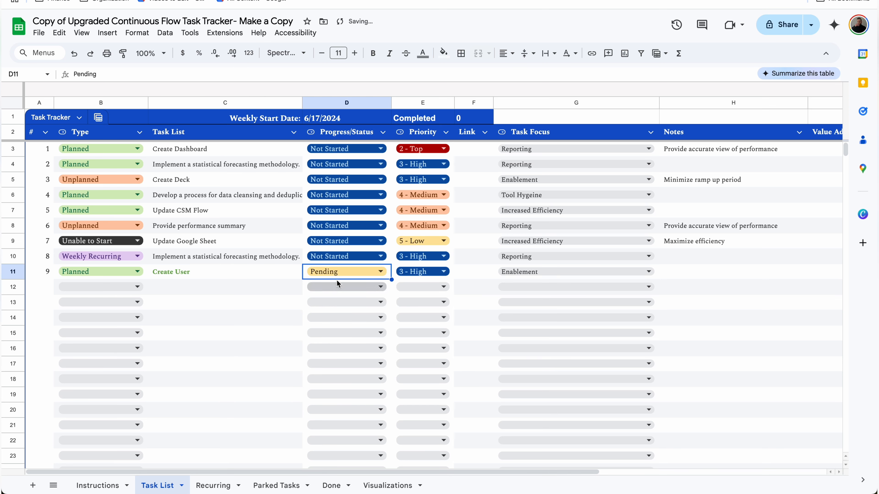
pyautogui.click(337, 279)
pyautogui.click(330, 288)
# Look over the remaining tasks in the Task List and check the Create User entry on the Done sheet.
pyautogui.click(278, 257)
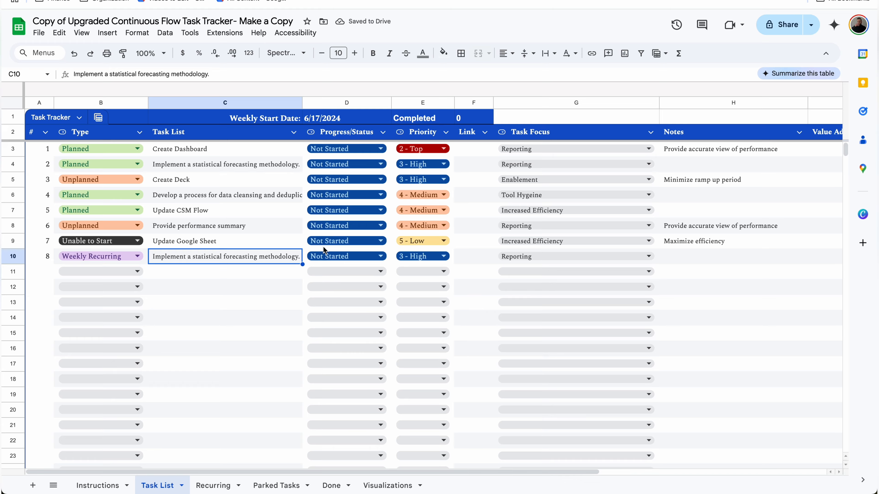
pyautogui.hscroll(5, 323, 246)
pyautogui.hscroll(-5, 363, 284)
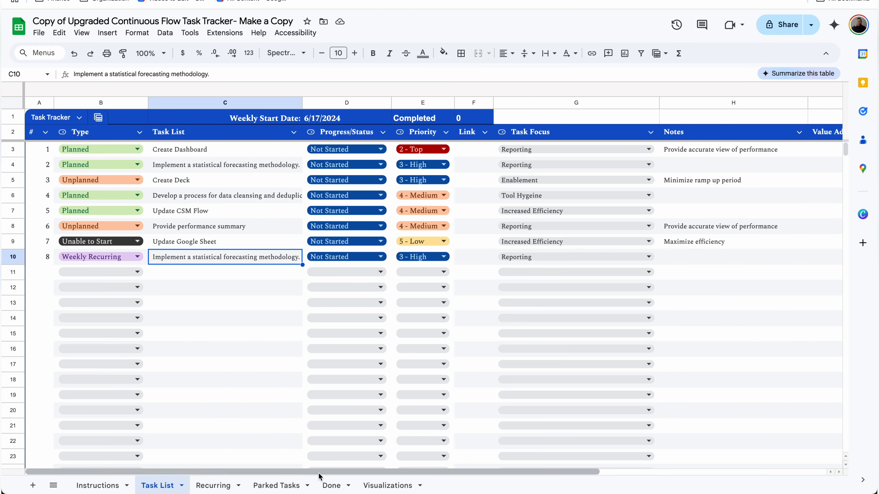
pyautogui.click(333, 486)
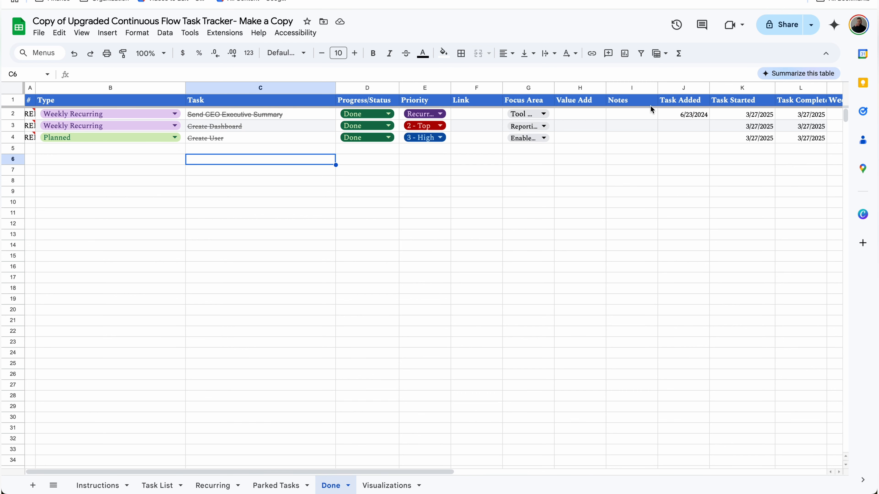
# Shrink column A on the Done sheet to its narrowest width and open the Visualizations sheet.
pyautogui.click(27, 117)
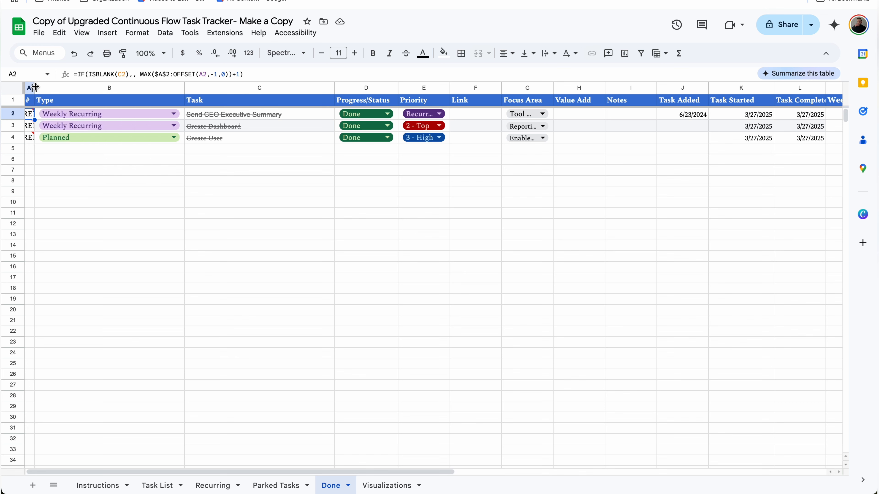
pyautogui.moveTo(35, 86); pyautogui.dragTo(24, 87)
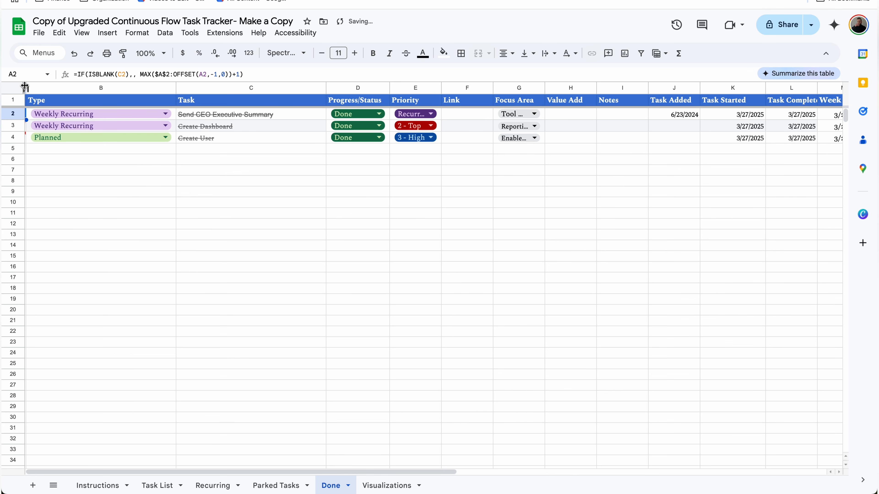
pyautogui.click(237, 119)
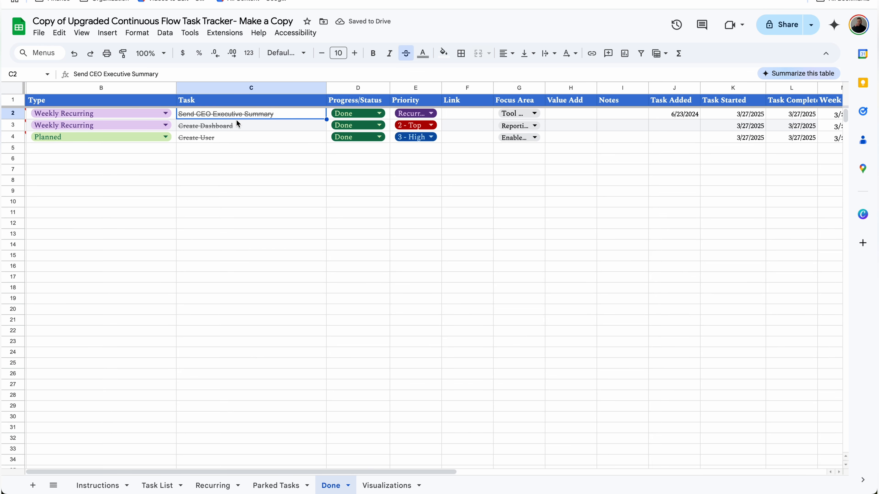
pyautogui.click(394, 486)
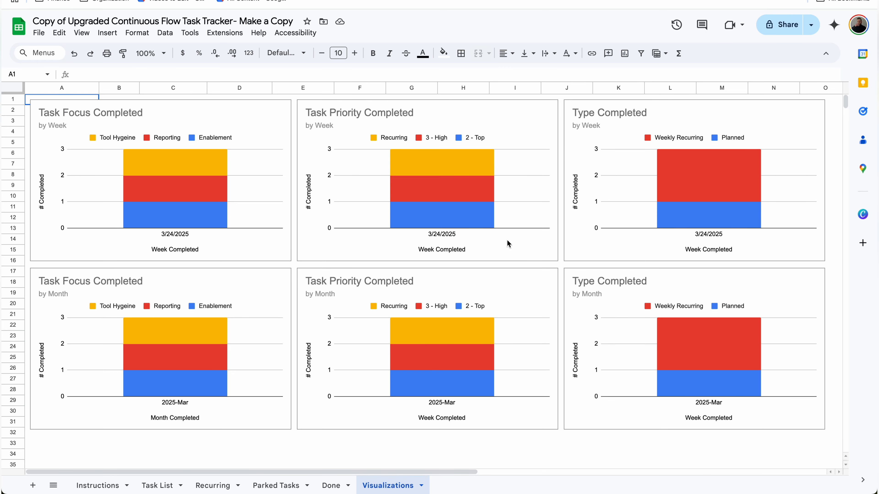